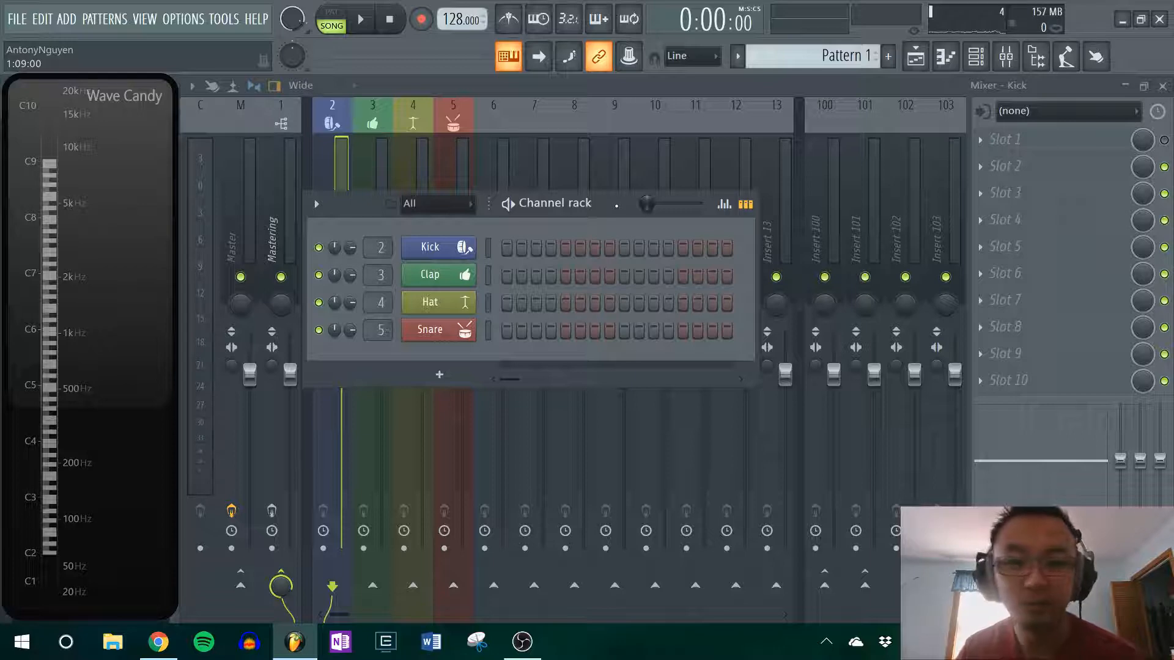
# Load SurferEQ [64bit] into the first effect slot of the Kick mixer track and move its window clear of the slots.
pyautogui.moveTo(613, 207); pyautogui.dragTo(674, 214)
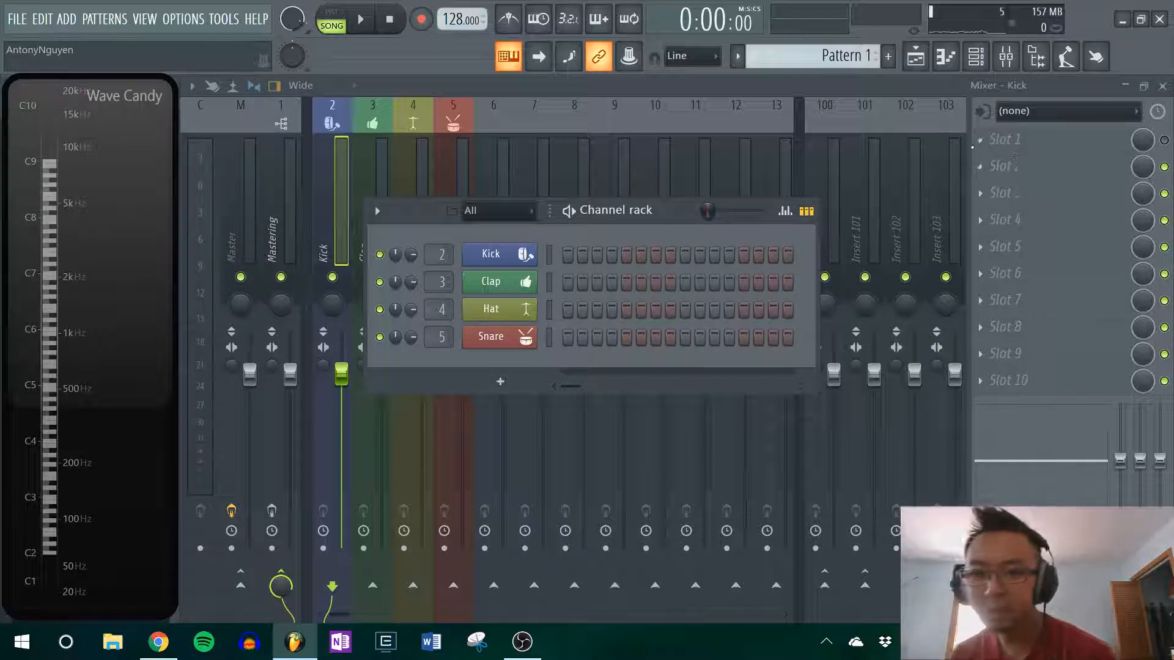
pyautogui.press('F6')
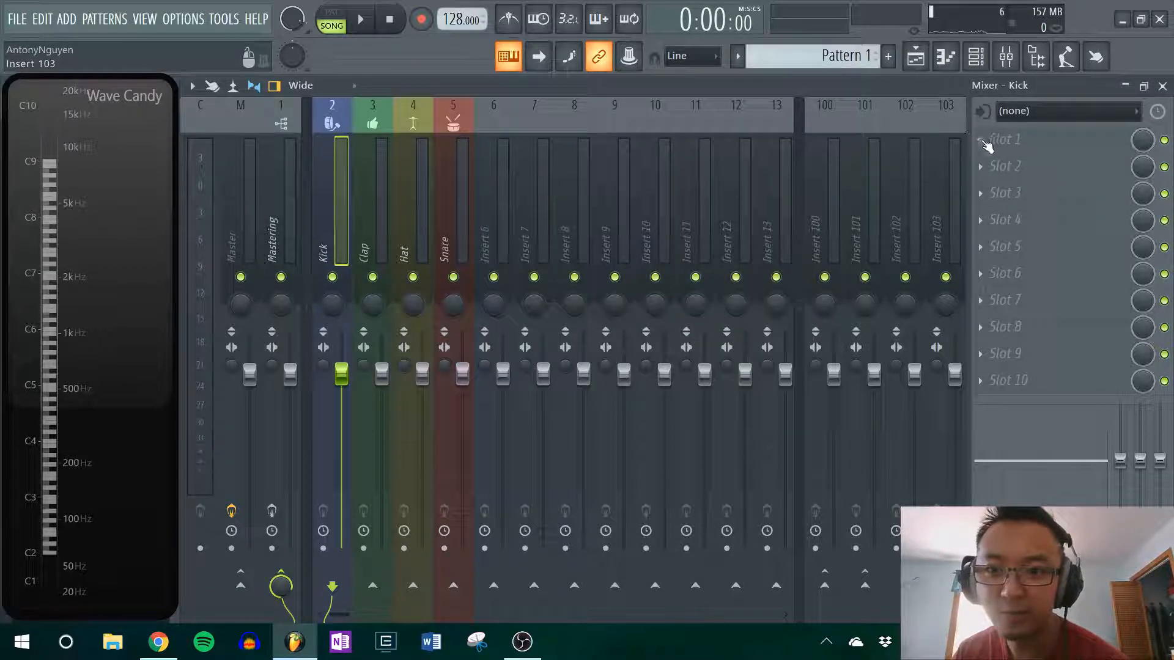
pyautogui.click(991, 145)
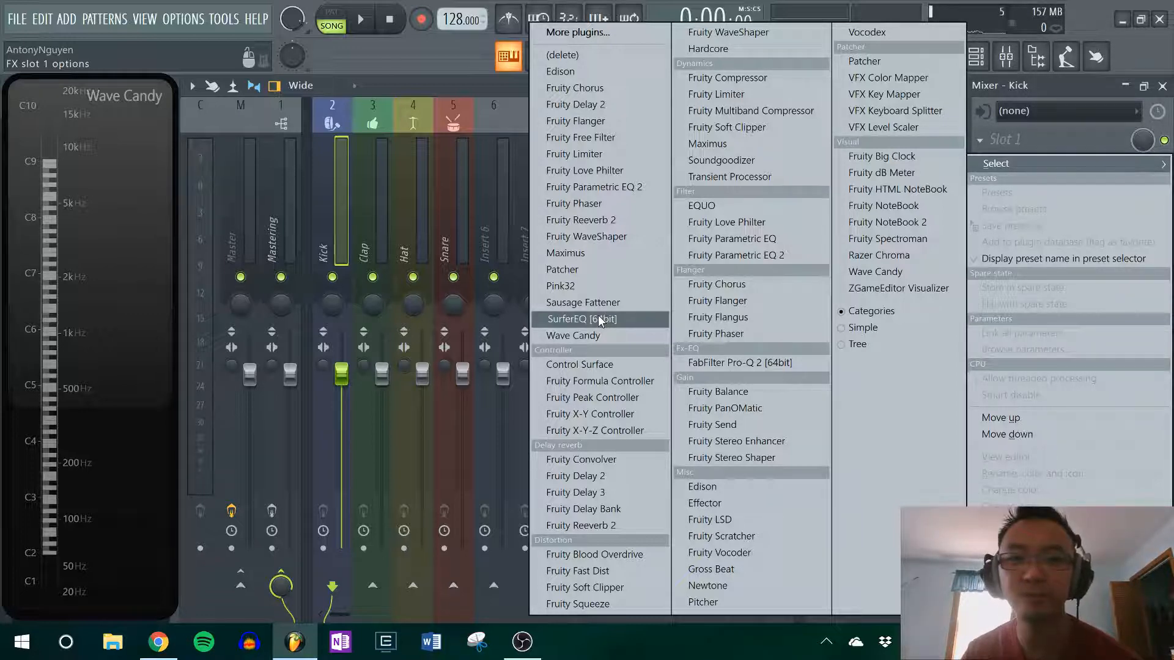
pyautogui.click(600, 319)
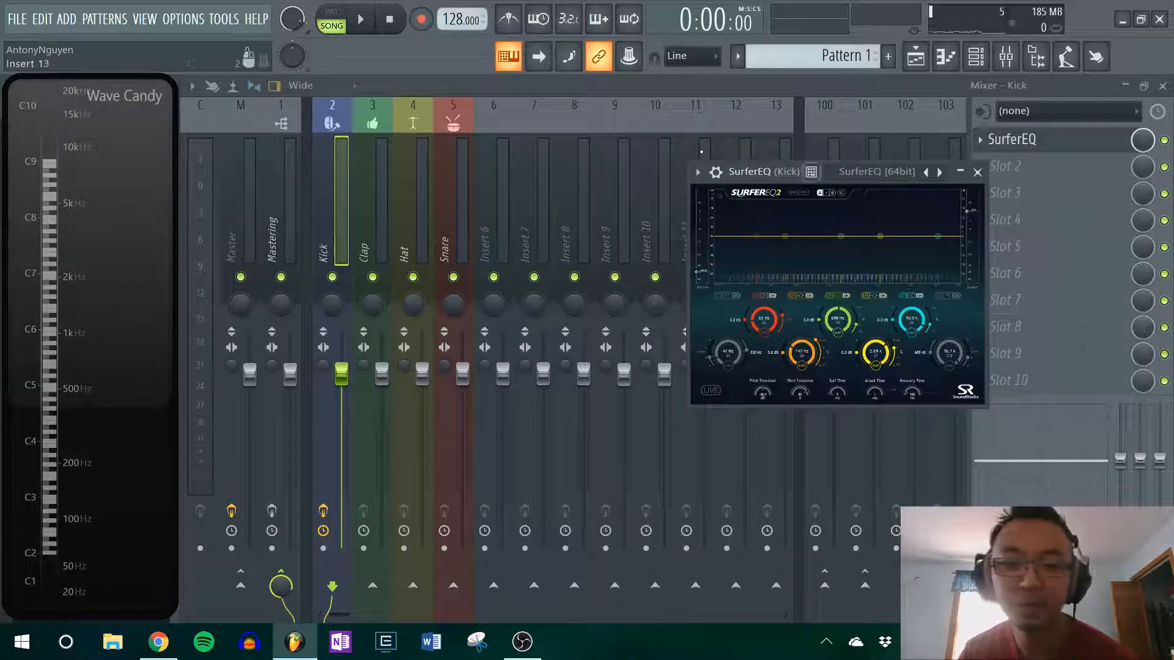
pyautogui.moveTo(760, 172); pyautogui.dragTo(609, 152)
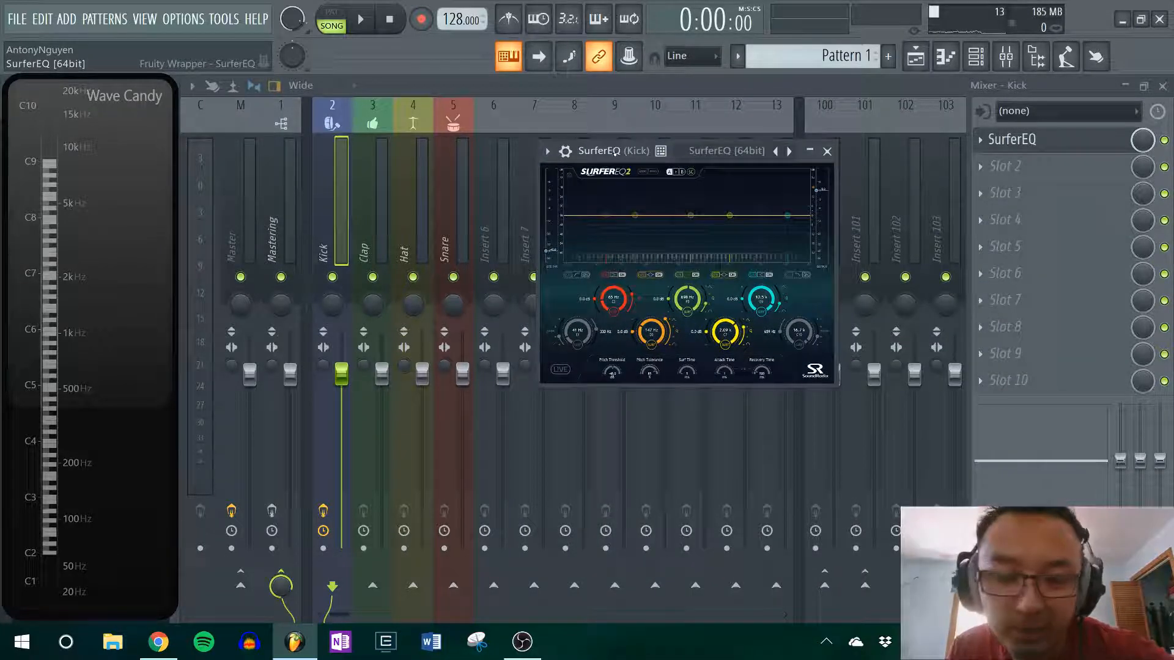
# Audition the kick sample through SurferEQ with a couple of notes.
pyautogui.press('F6')
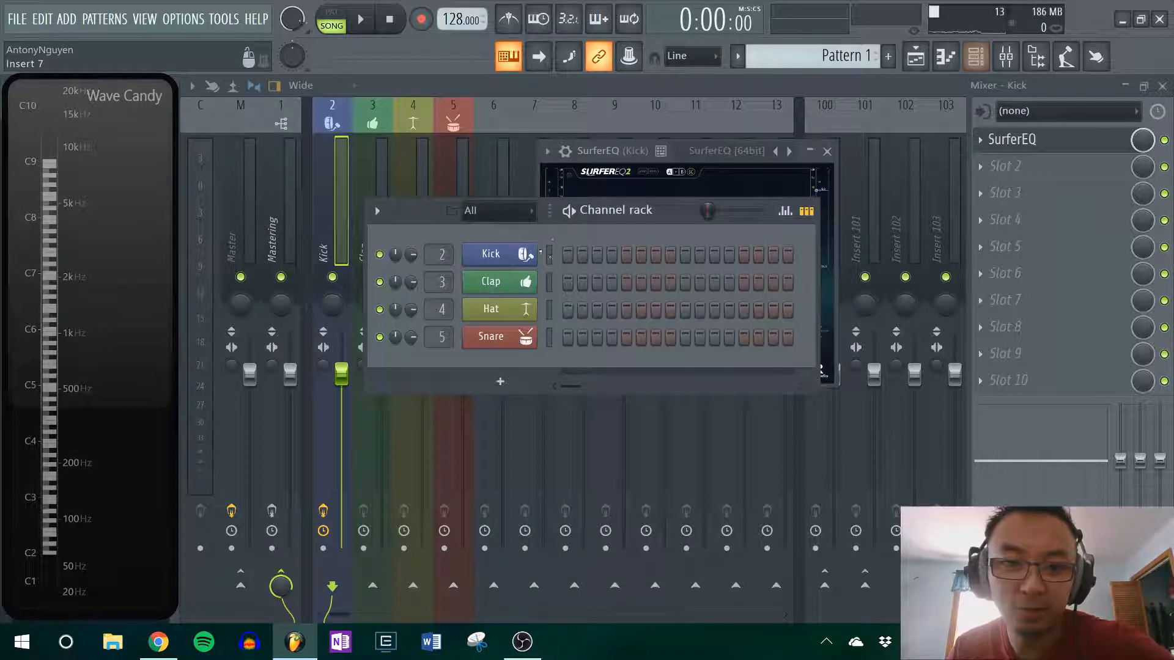
pyautogui.press('F6')
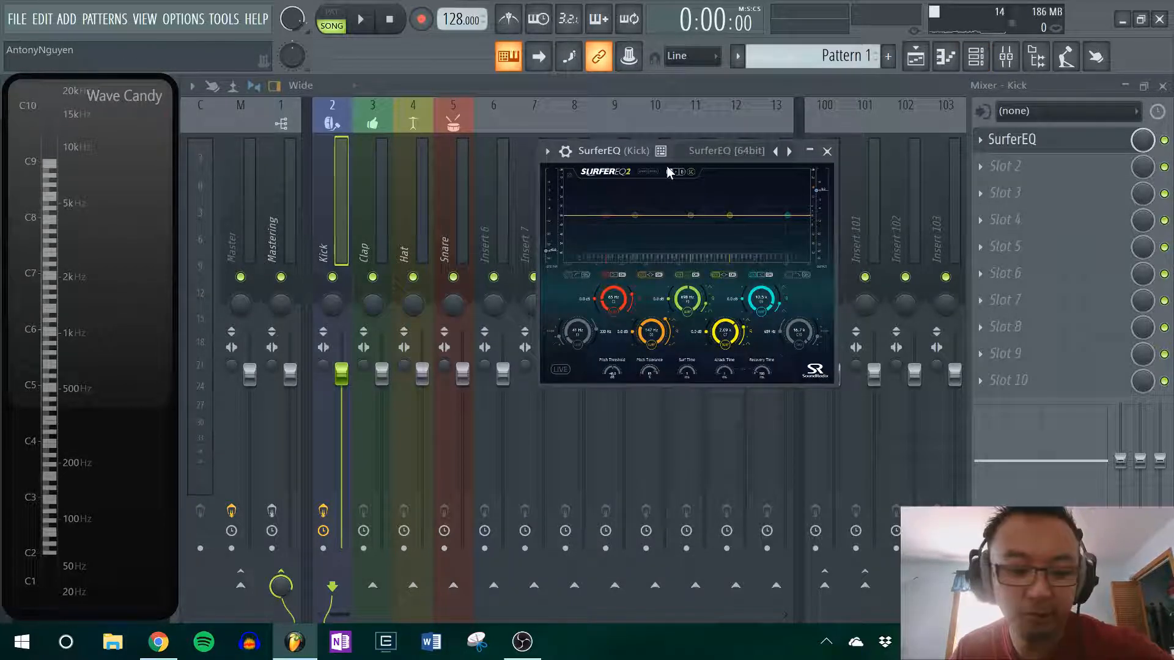
pyautogui.press('z')
pyautogui.press('z')
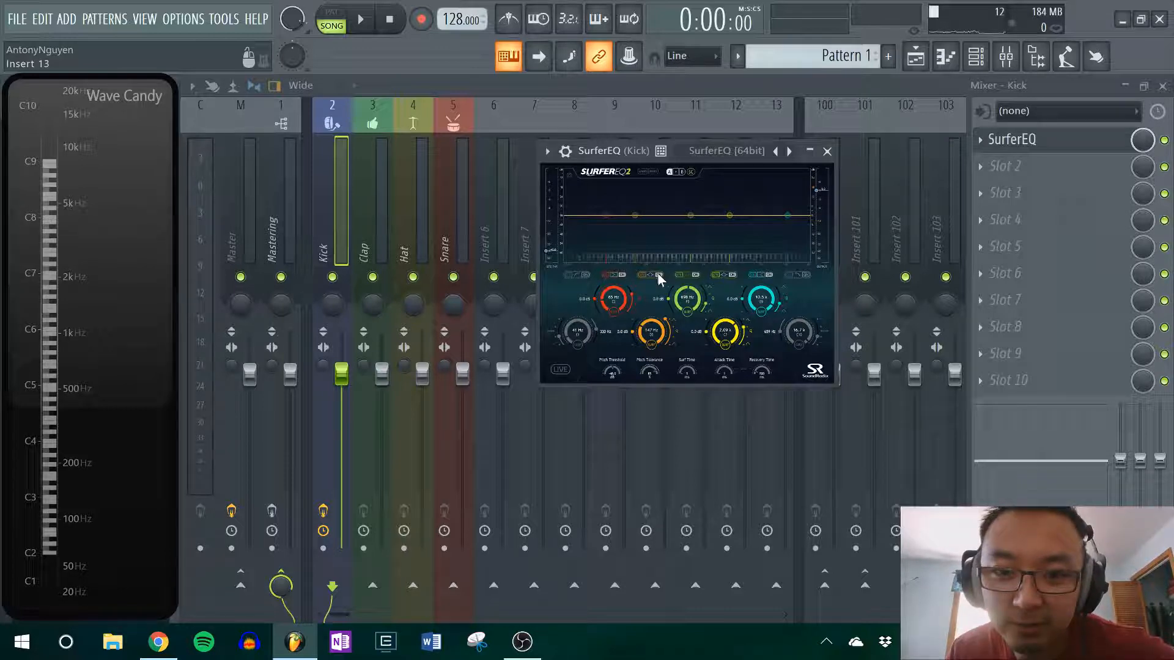
# Set SurferEQ's MIDI mode to Surf By Note in its settings and return to the equalizer graph.
pyautogui.click(569, 176)
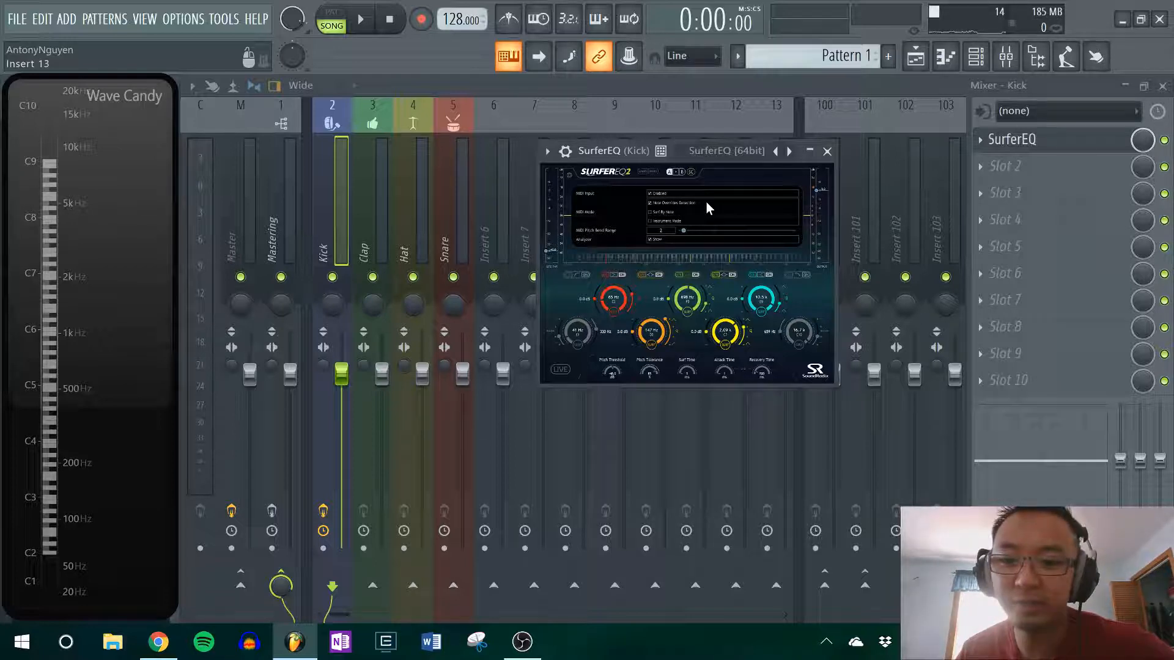
pyautogui.click(826, 151)
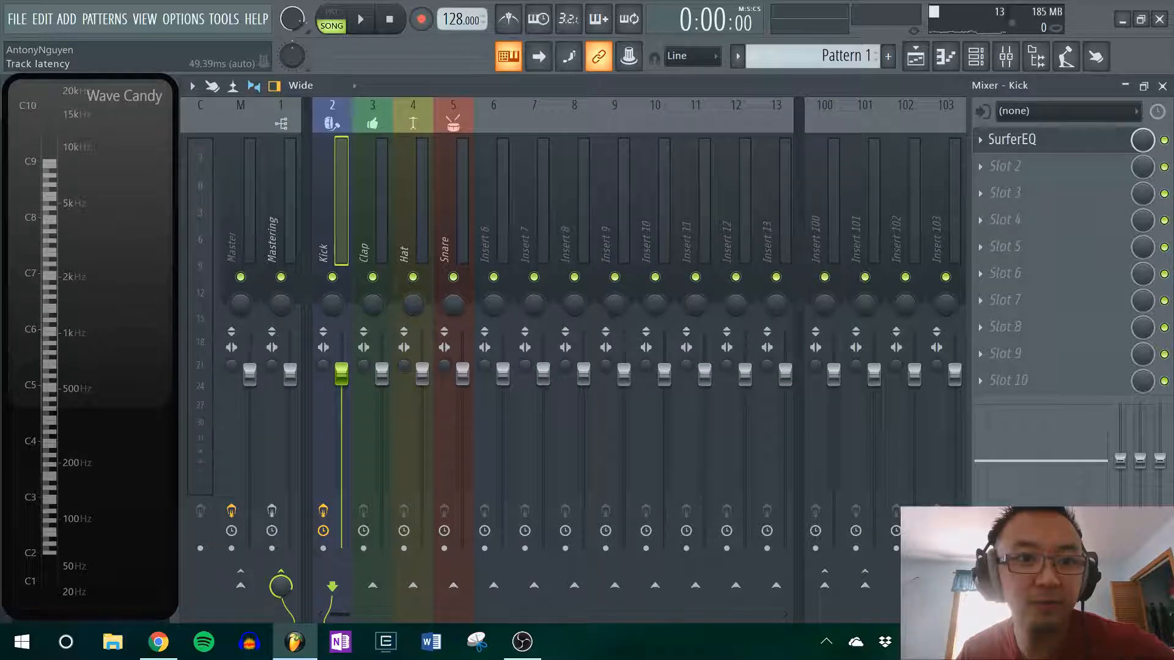
pyautogui.click(1022, 139)
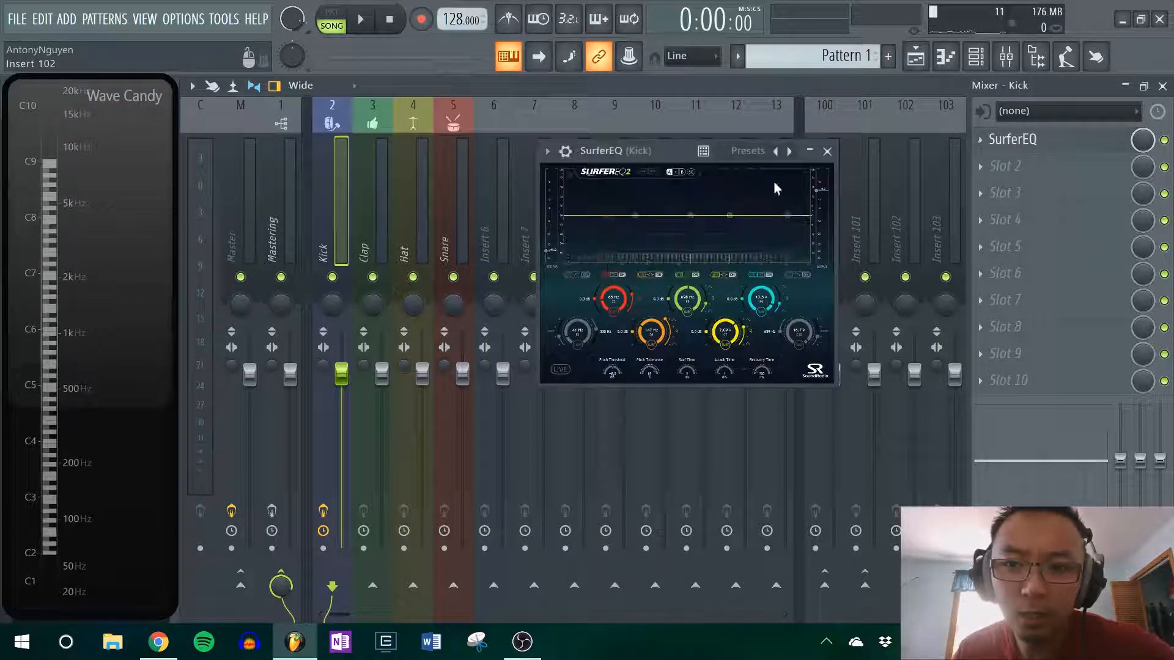
pyautogui.click(570, 175)
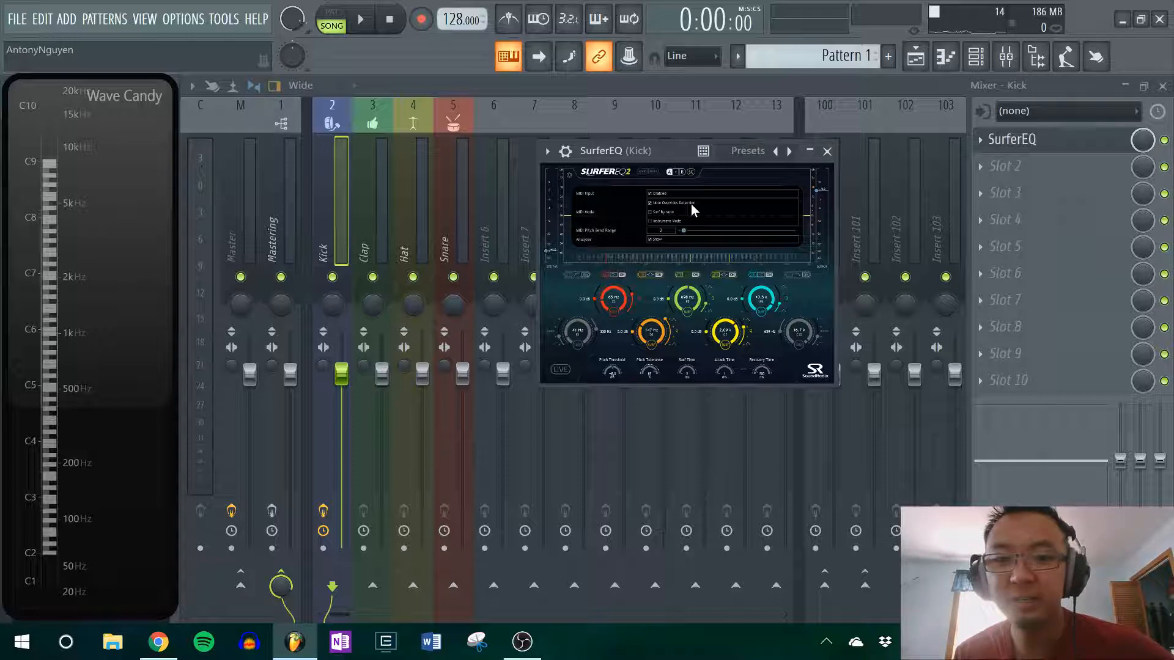
pyautogui.click(658, 214)
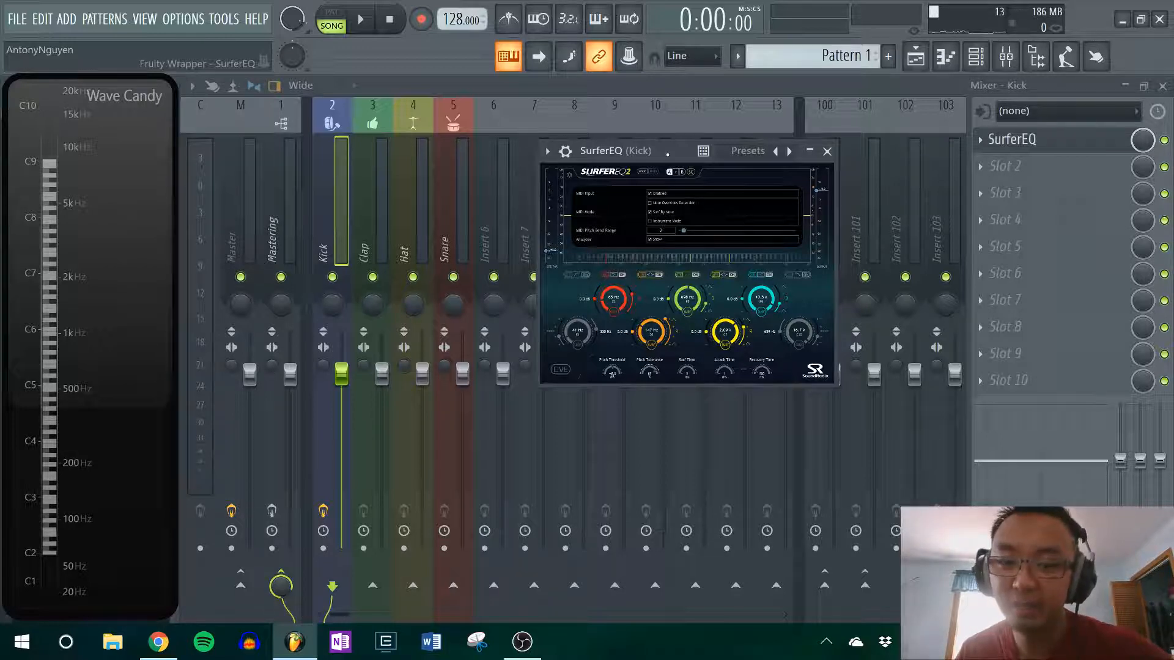
pyautogui.moveTo(667, 154); pyautogui.dragTo(675, 159)
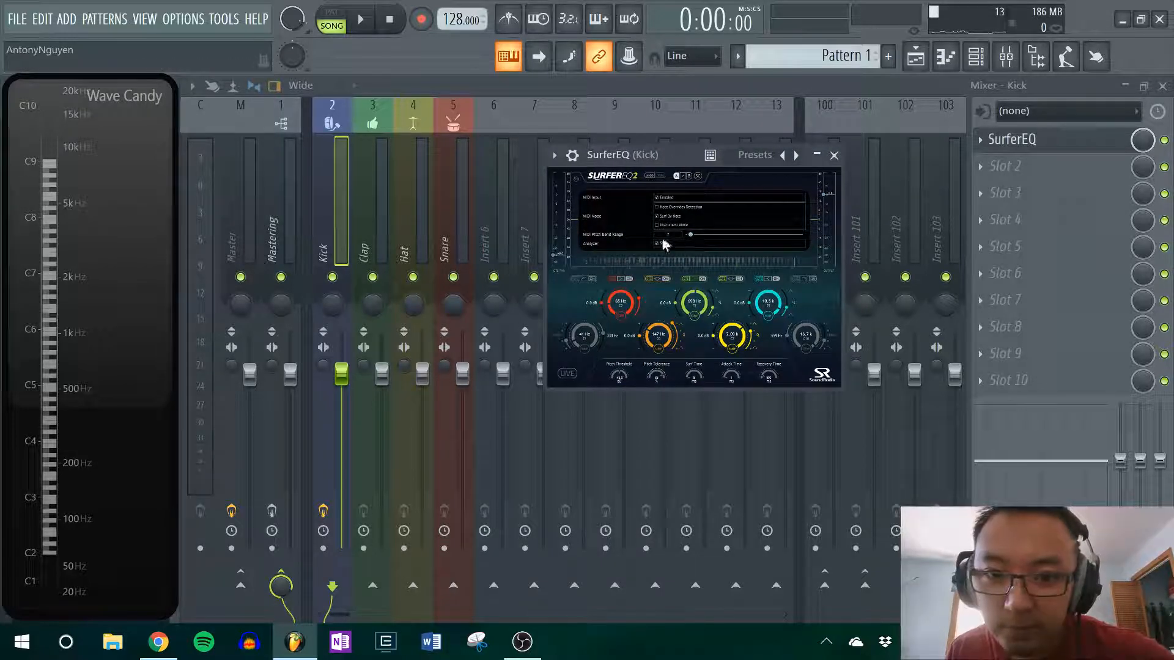
pyautogui.click(576, 178)
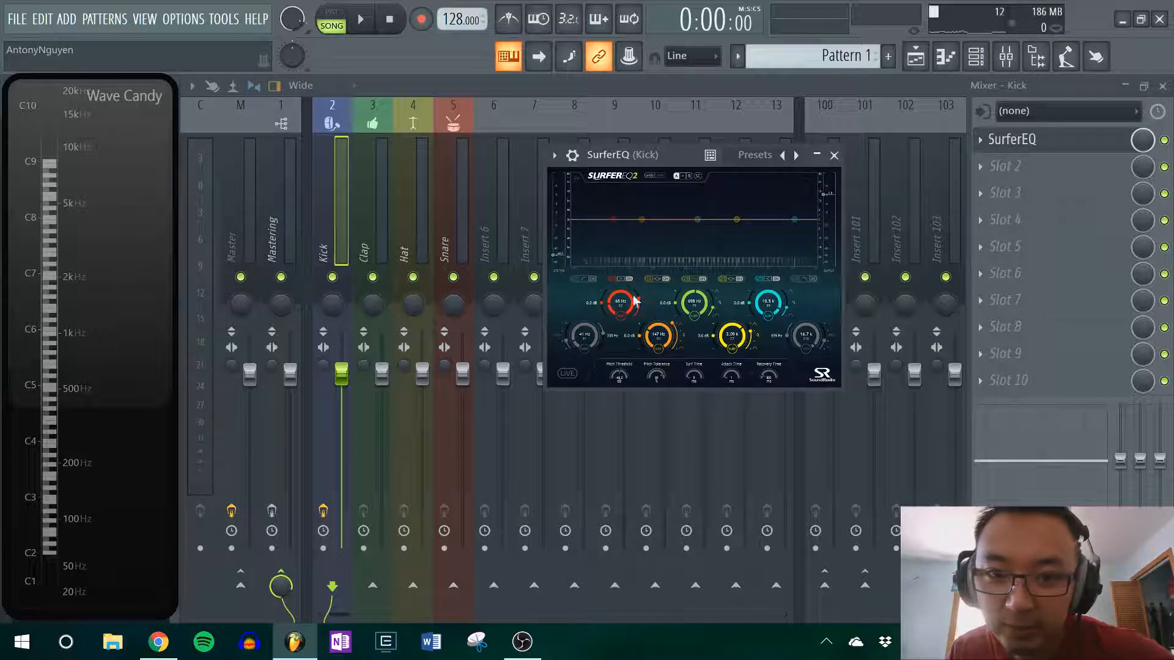
# Switch off SurferEQ bands 2, 3 and 4, and enable surf mode on bands 1 and 5.
pyautogui.click(662, 278)
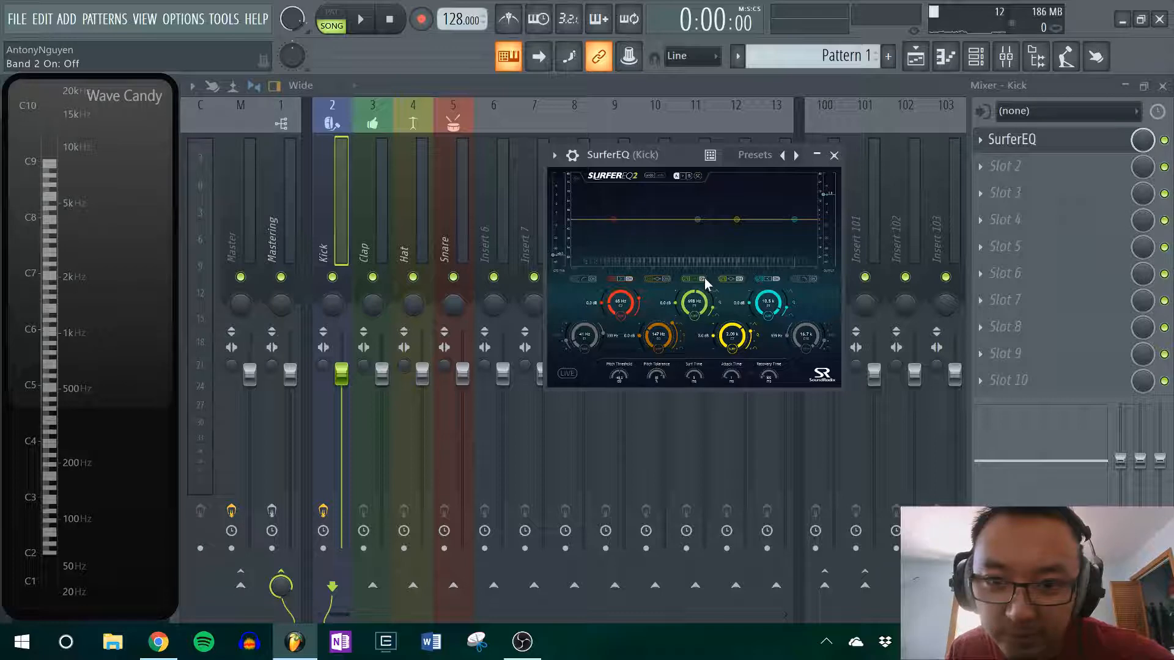
pyautogui.click(739, 278)
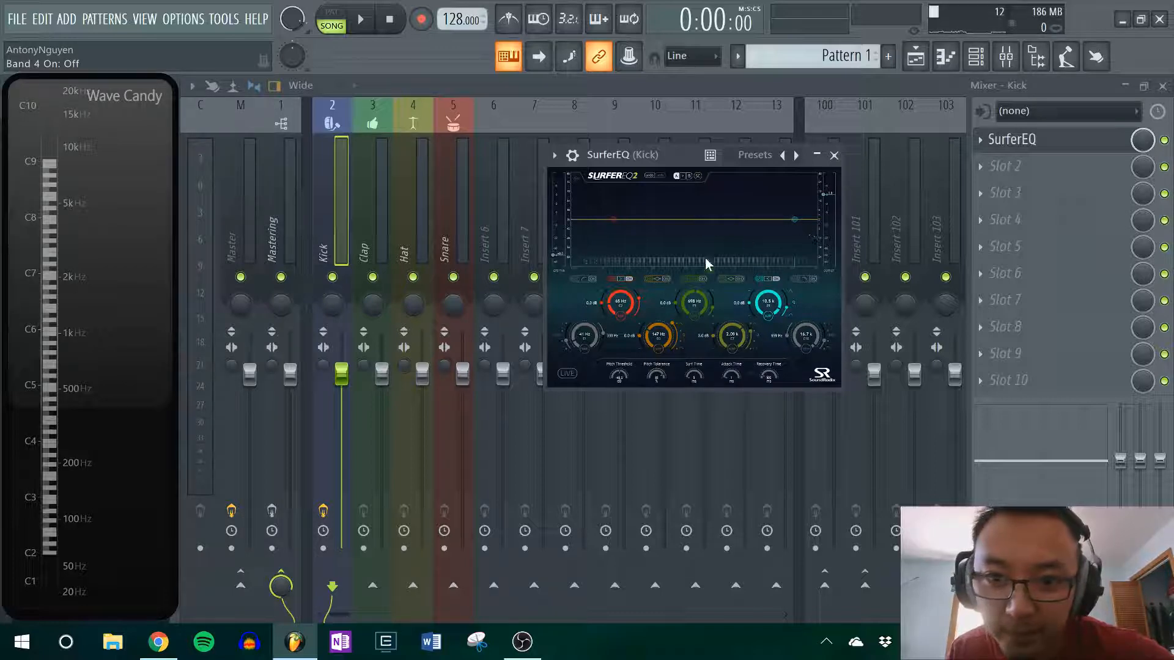
pyautogui.click(621, 317)
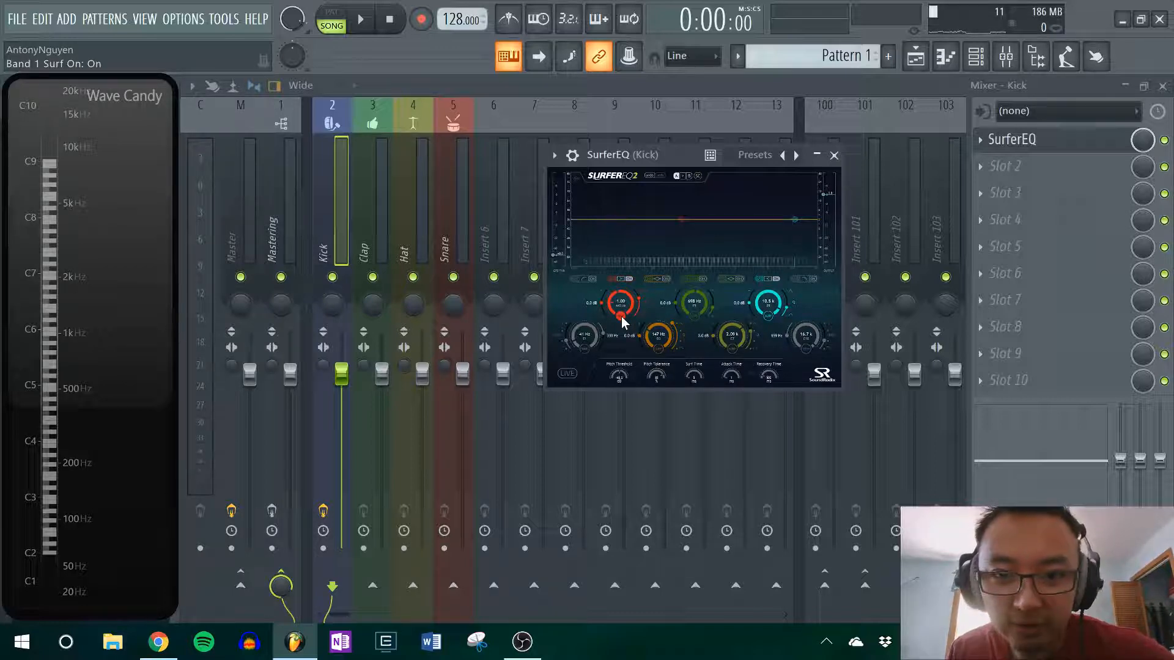
pyautogui.click(768, 315)
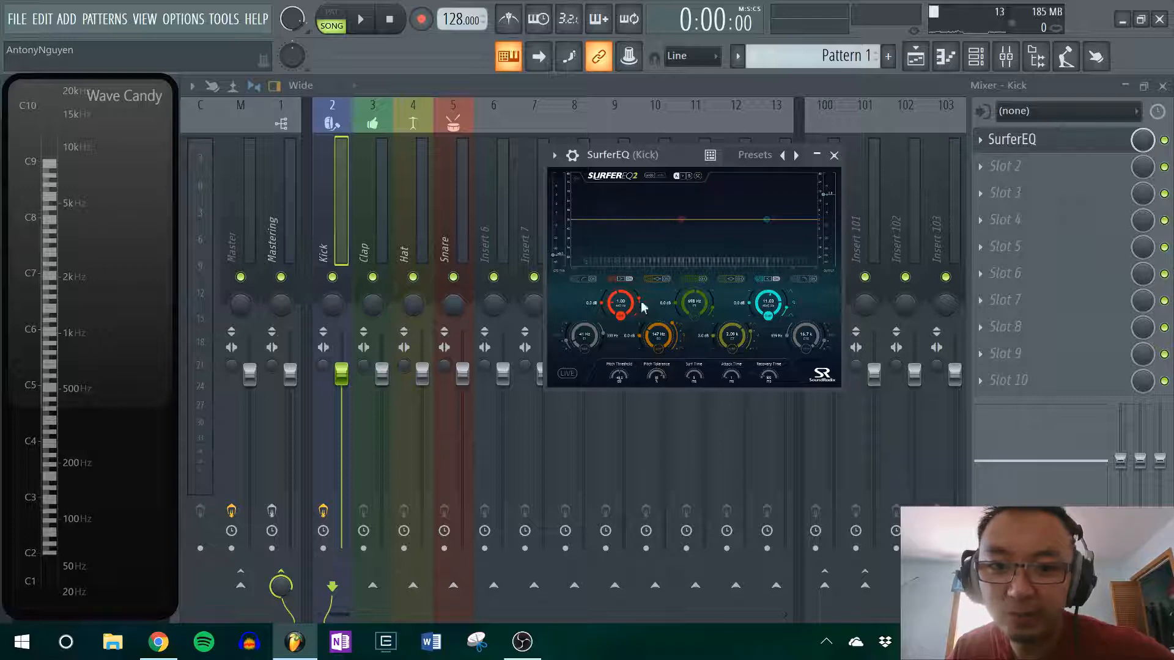
# Switch the MIDI mode to Note Overrides Detection and back to Surf By Note.
pyautogui.click(576, 181)
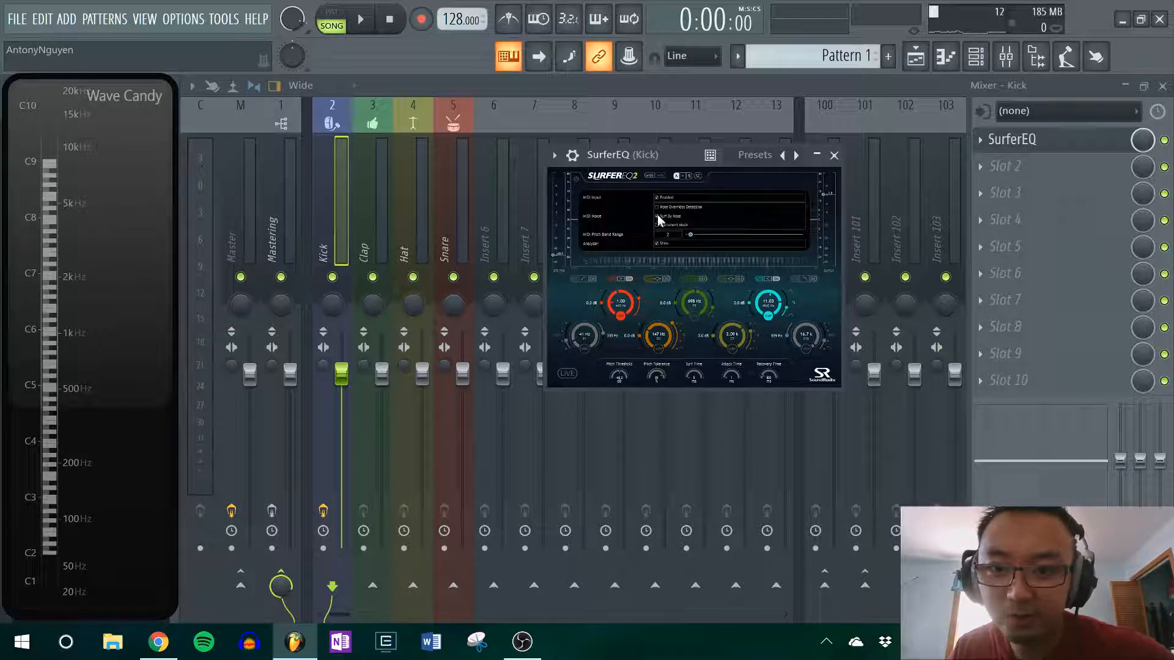
pyautogui.click(657, 207)
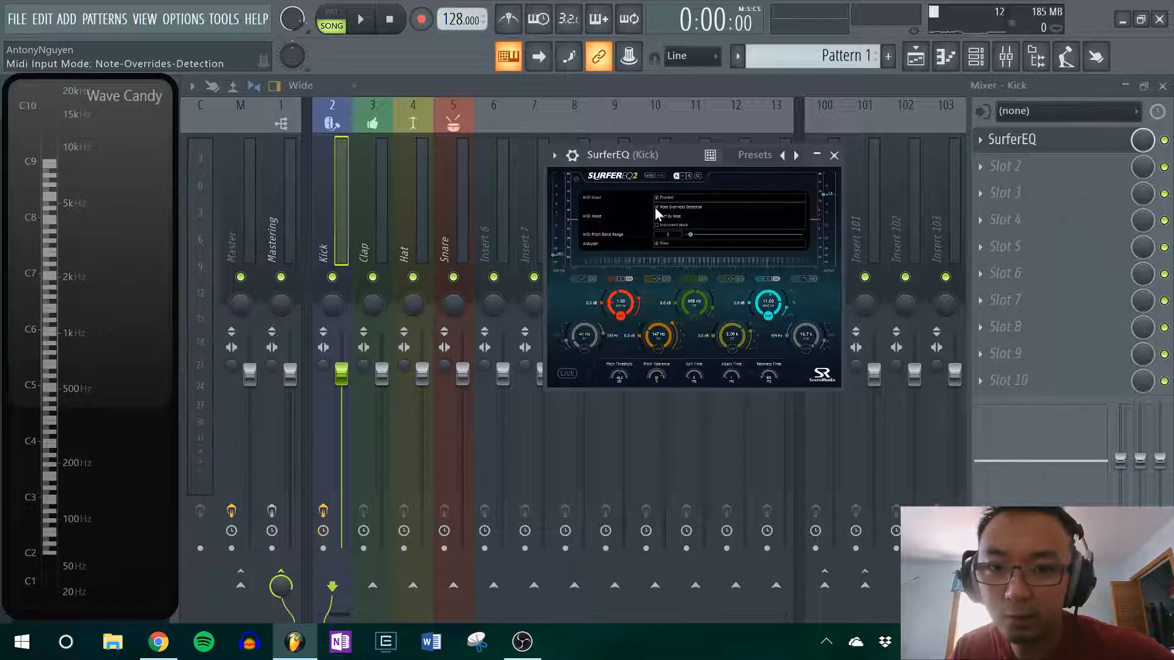
pyautogui.click(658, 216)
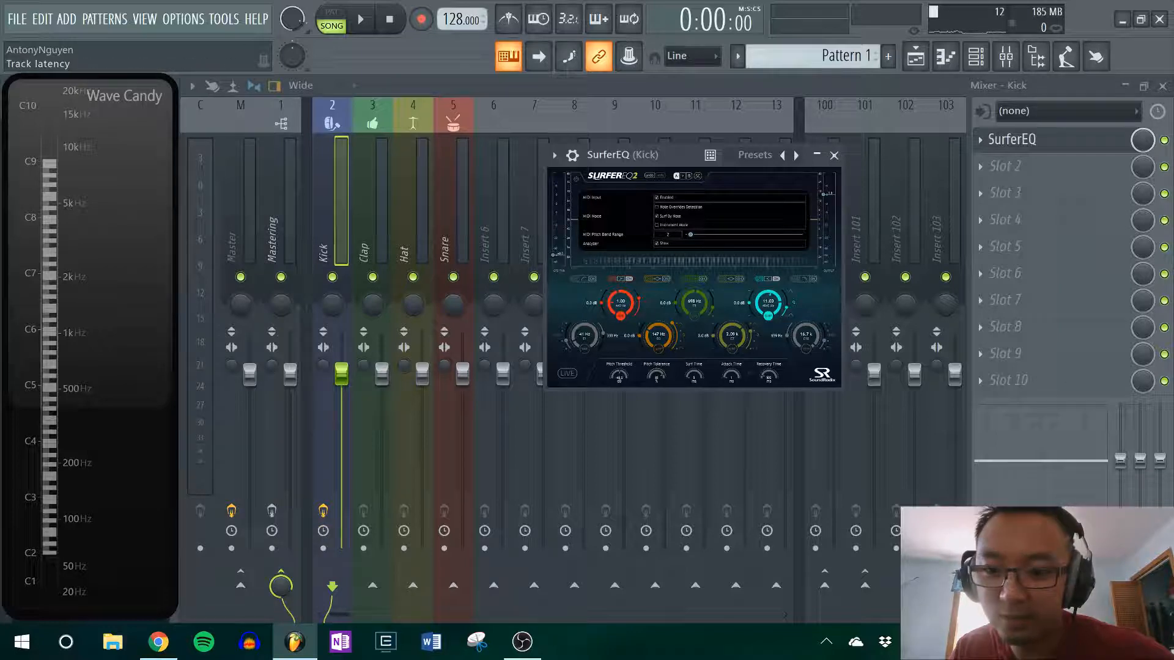
pyautogui.click(576, 178)
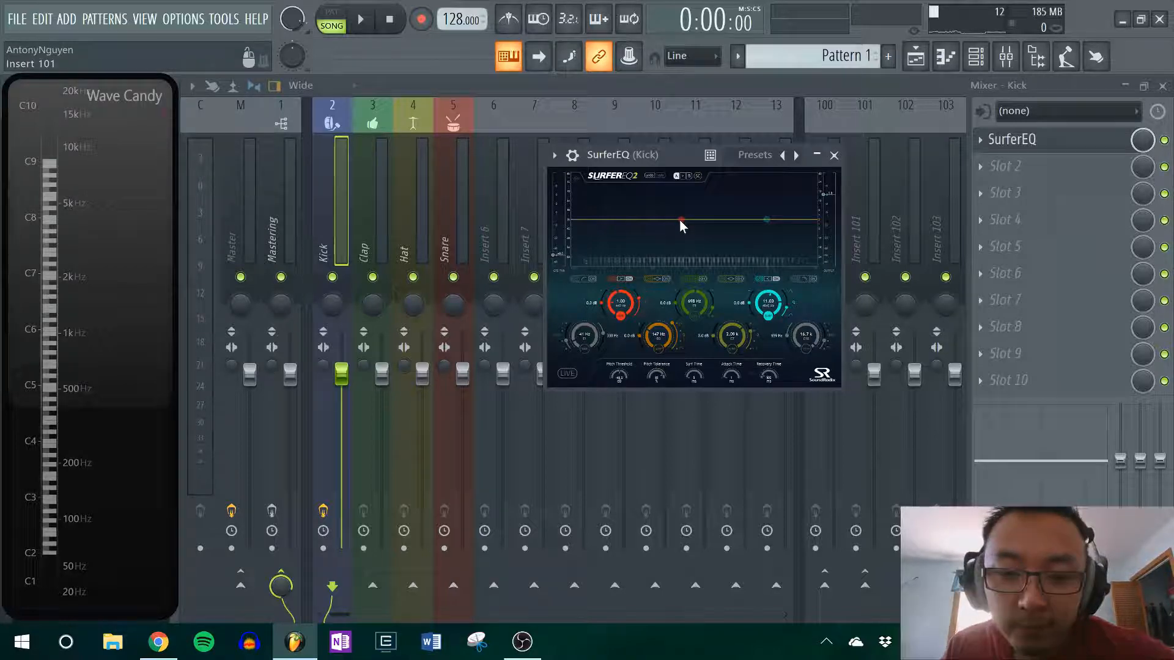
# Play the kick repeatedly to check whether band 1 follows the notes.
pyautogui.press('z')
pyautogui.press('z')
pyautogui.press('z')
pyautogui.press('z')
pyautogui.press('z')
pyautogui.press('z')
pyautogui.press('z')
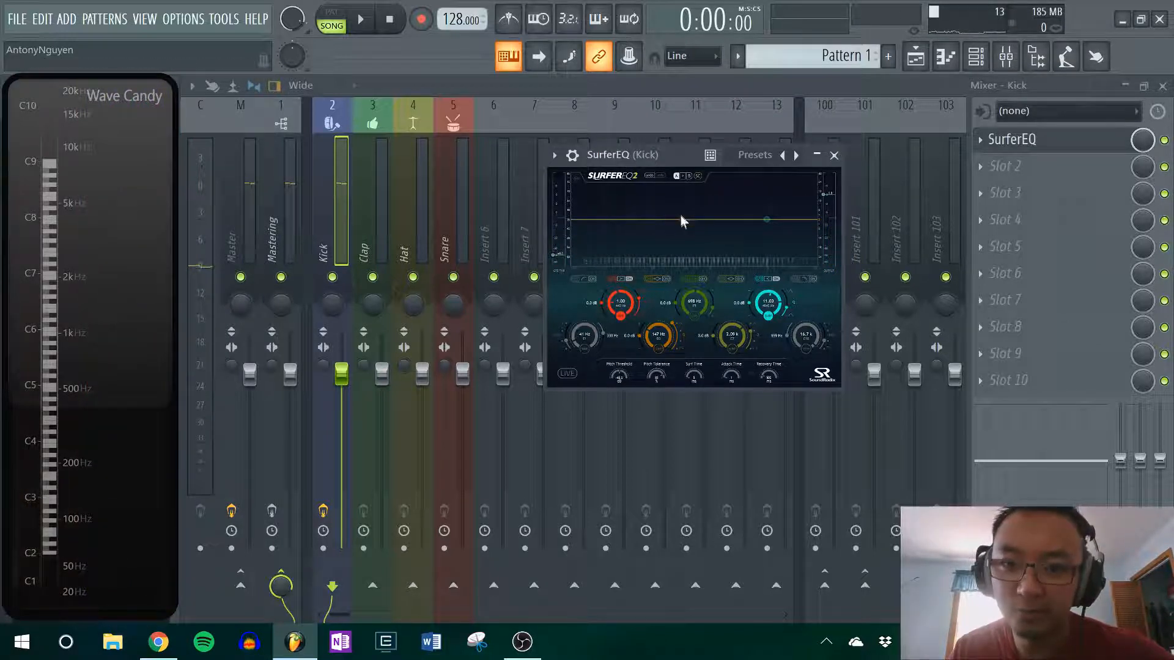
pyautogui.press('z')
# Move band 1 down to harmonic 0.12 with a gain boost and play the kick repeatedly to test it.
pyautogui.moveTo(680, 218); pyautogui.dragTo(605, 206)
pyautogui.press('z')
pyautogui.press('z')
pyautogui.press('z')
pyautogui.press('z')
pyautogui.press('z')
pyautogui.press('z')
pyautogui.press('z')
pyautogui.press('z')
pyautogui.press('z')
pyautogui.press('z')
pyautogui.press('z')
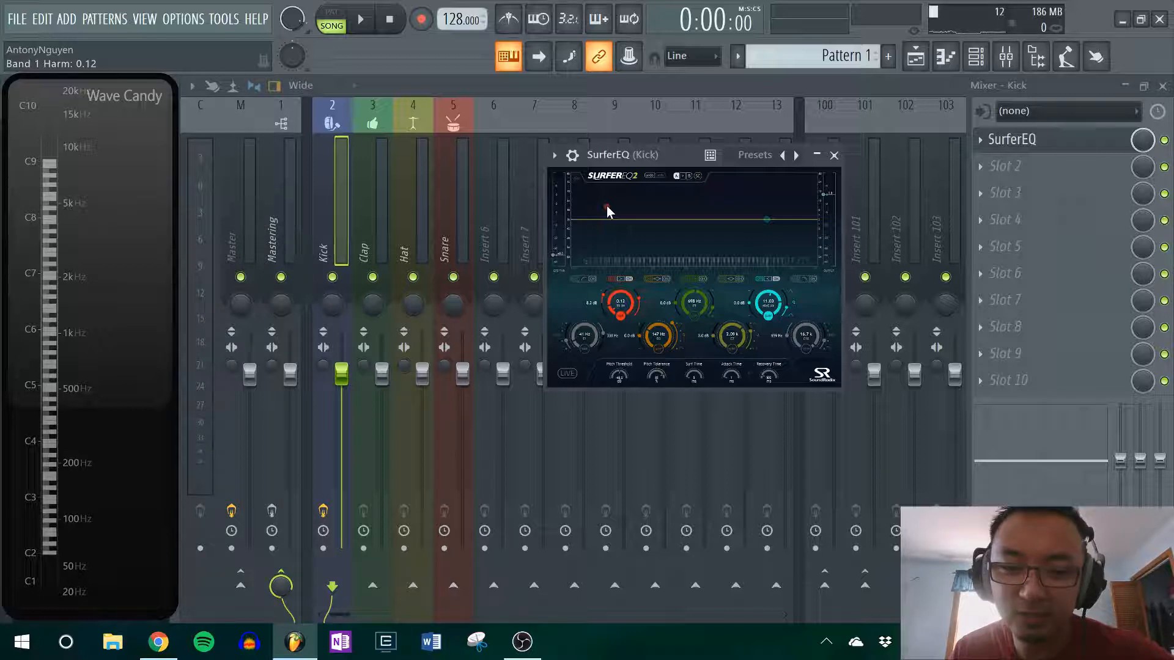
pyautogui.press('z')
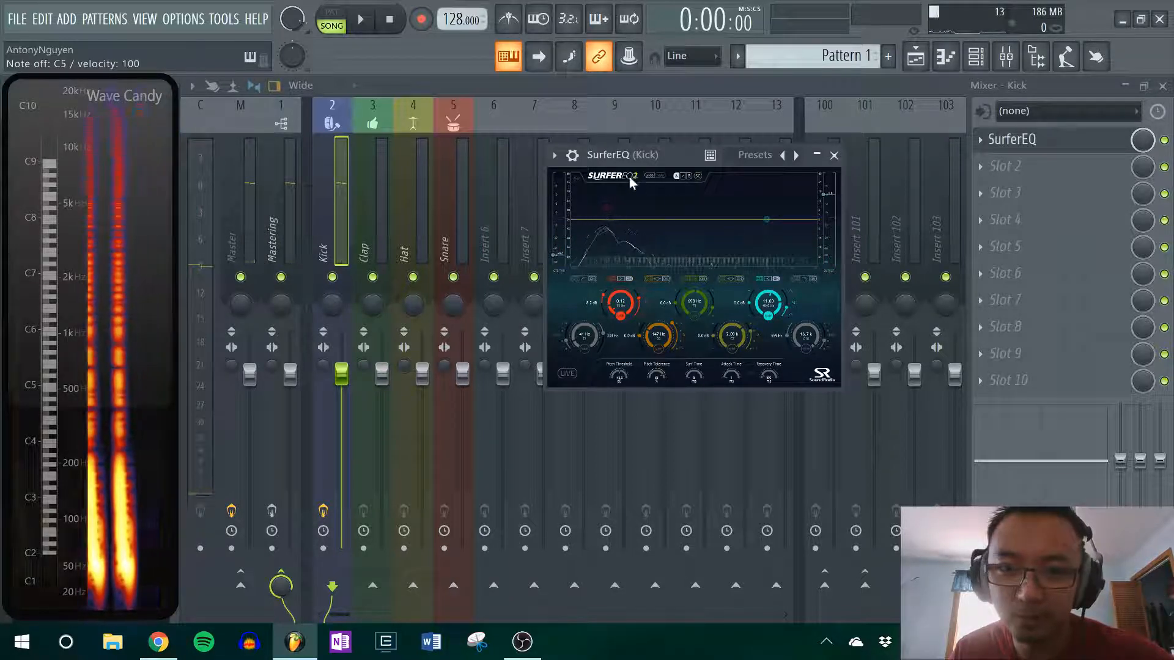
# Try Note Overrides Detection as SurferEQ's MIDI mode, restore Surf By Note and close the settings.
pyautogui.click(577, 178)
pyautogui.click(656, 206)
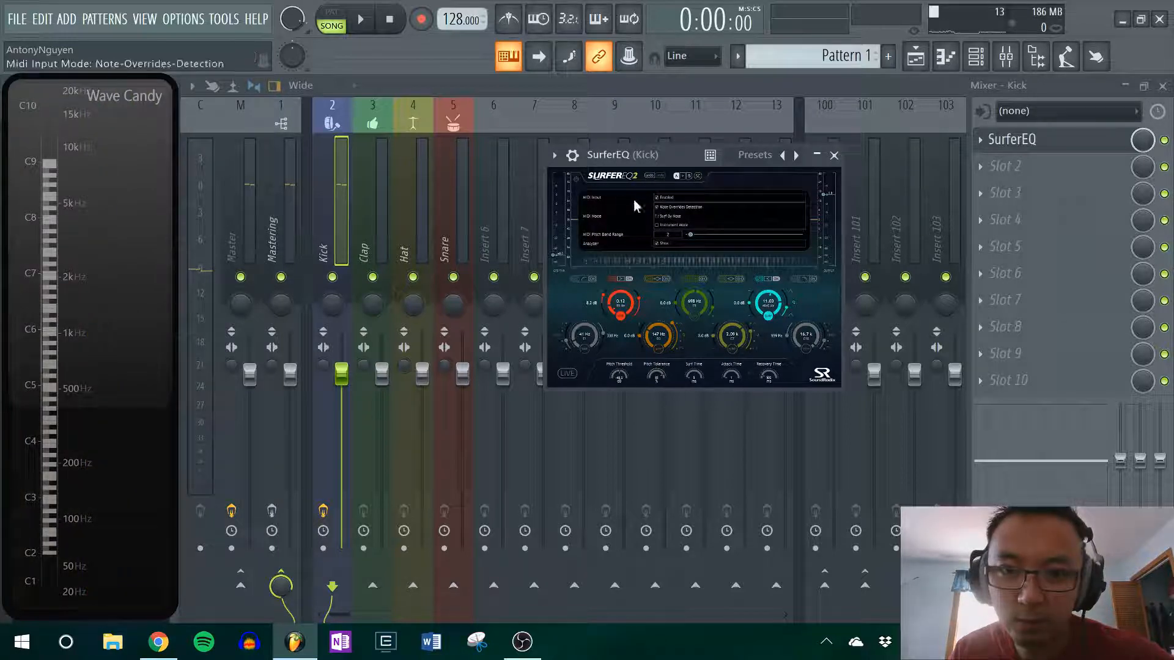
pyautogui.click(574, 177)
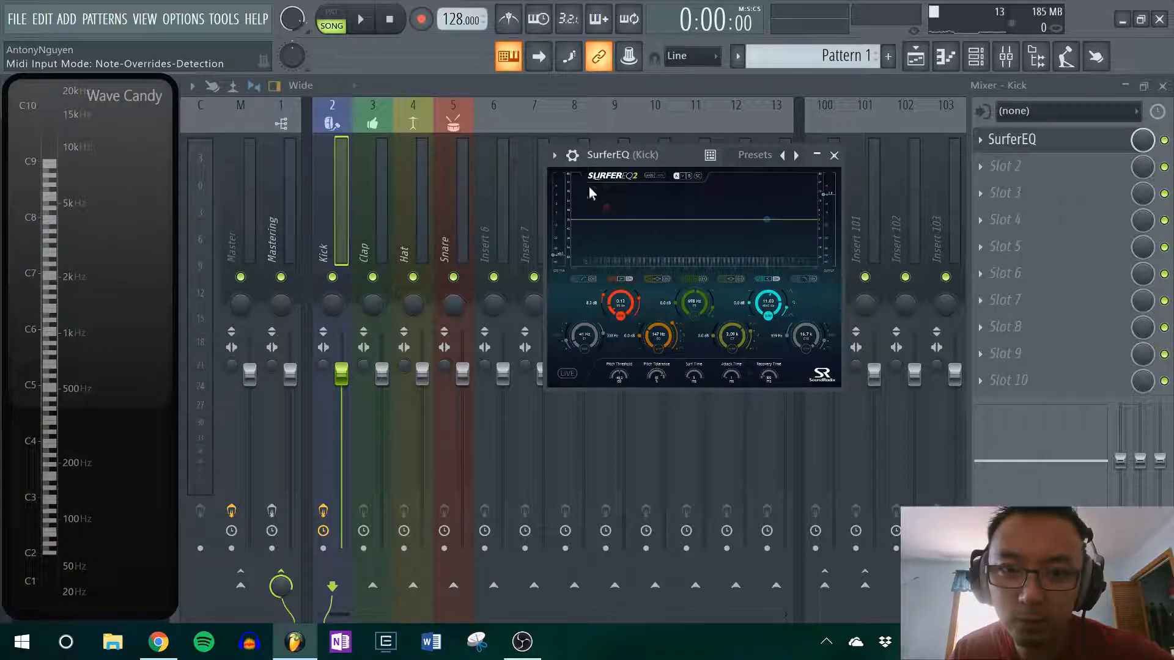
pyautogui.click(575, 178)
pyautogui.click(657, 216)
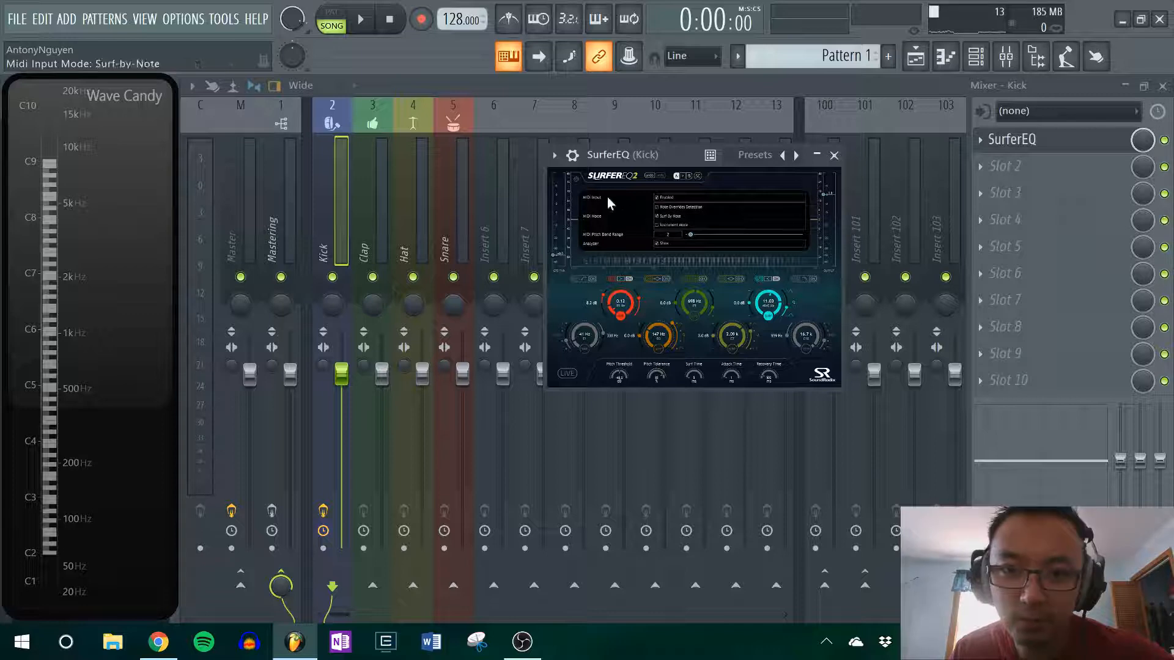
pyautogui.click(576, 179)
# Boost the gain of band 5 in SurferEQ and play the kick to test it.
pyautogui.moveTo(768, 218); pyautogui.dragTo(769, 193)
pyautogui.press('z')
pyautogui.press('z')
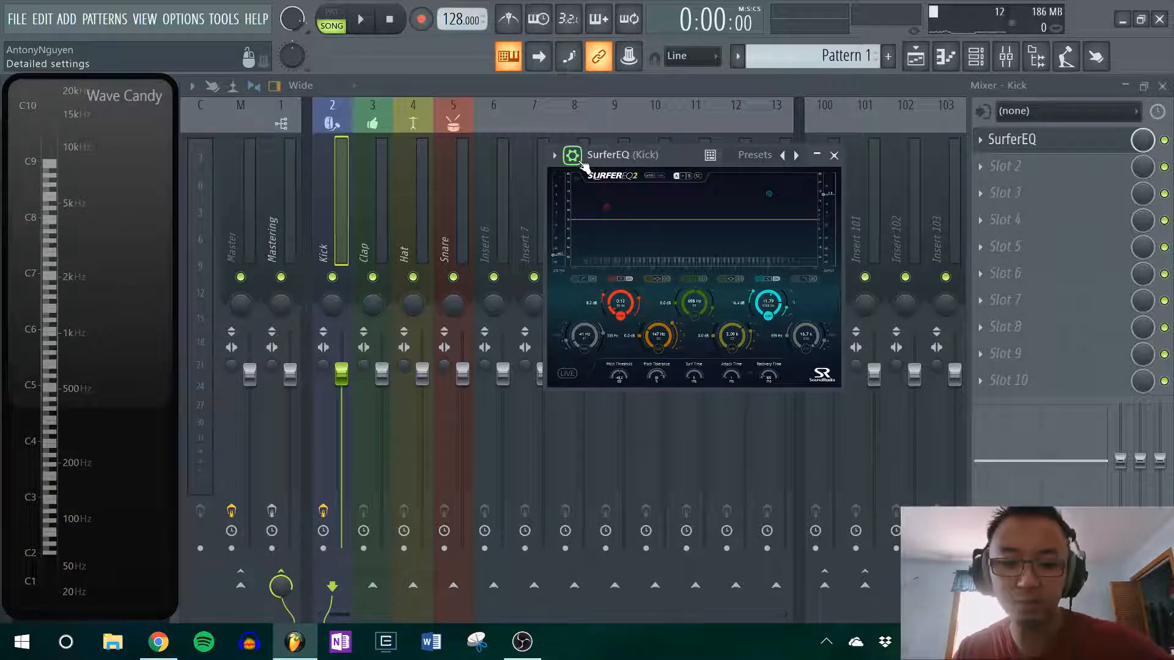
# Add a MIDI Out channel to the channel rack, close its window and bring SurferEQ back to the front.
pyautogui.press('F6')
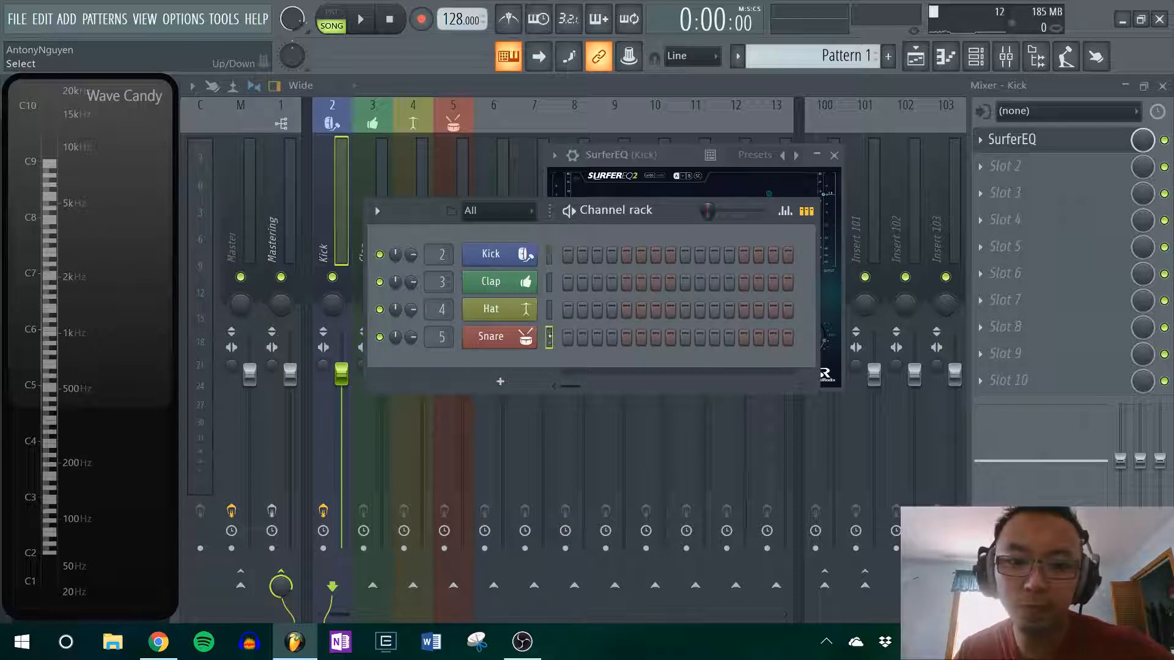
pyautogui.click(499, 382)
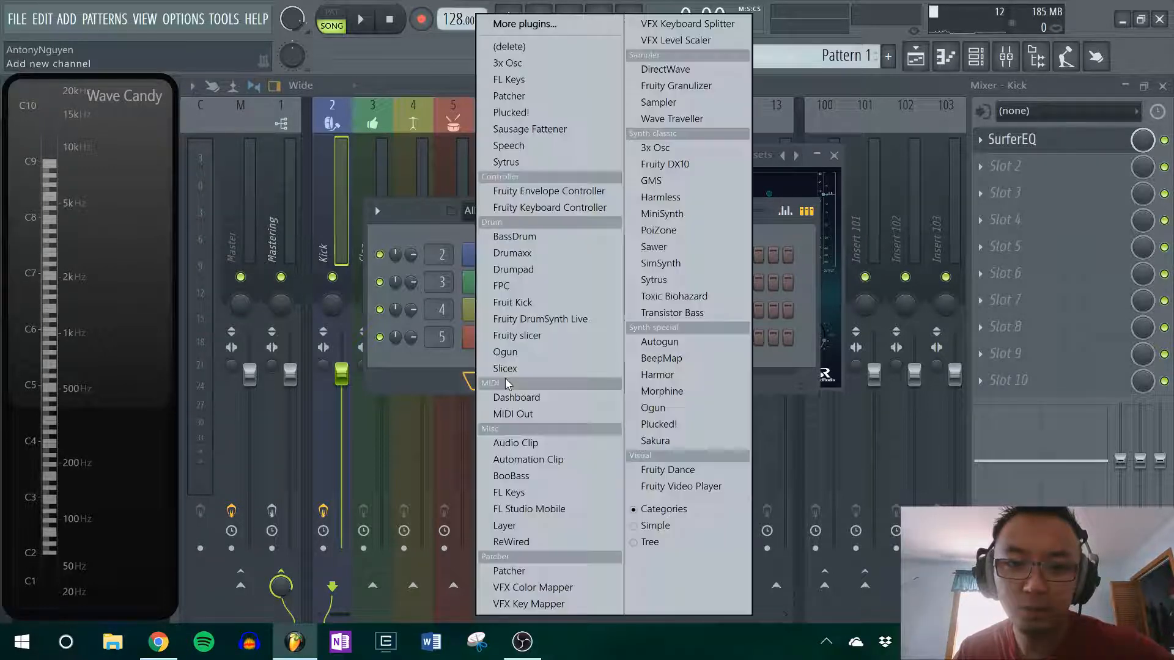
pyautogui.click(543, 415)
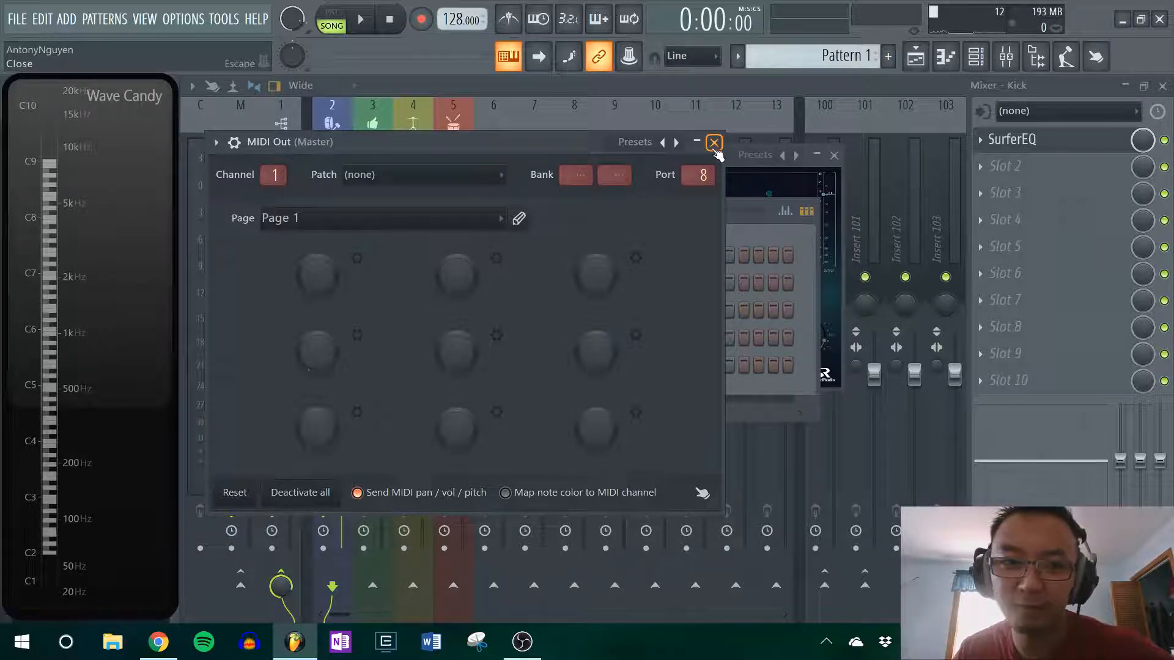
pyautogui.click(713, 142)
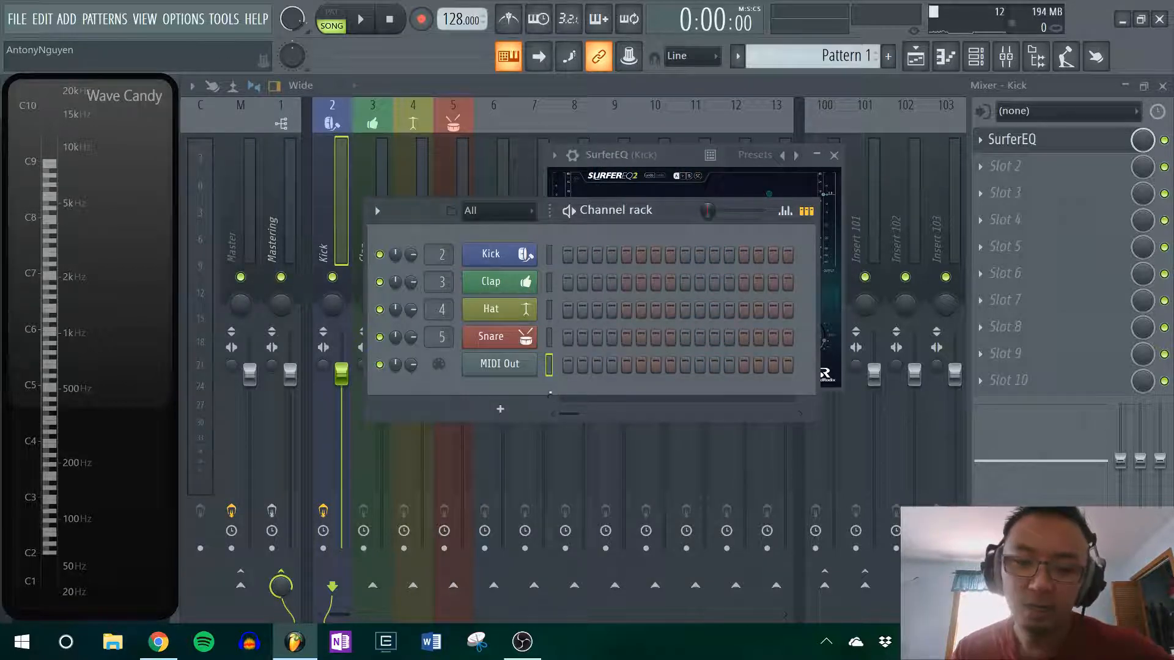
pyautogui.click(673, 155)
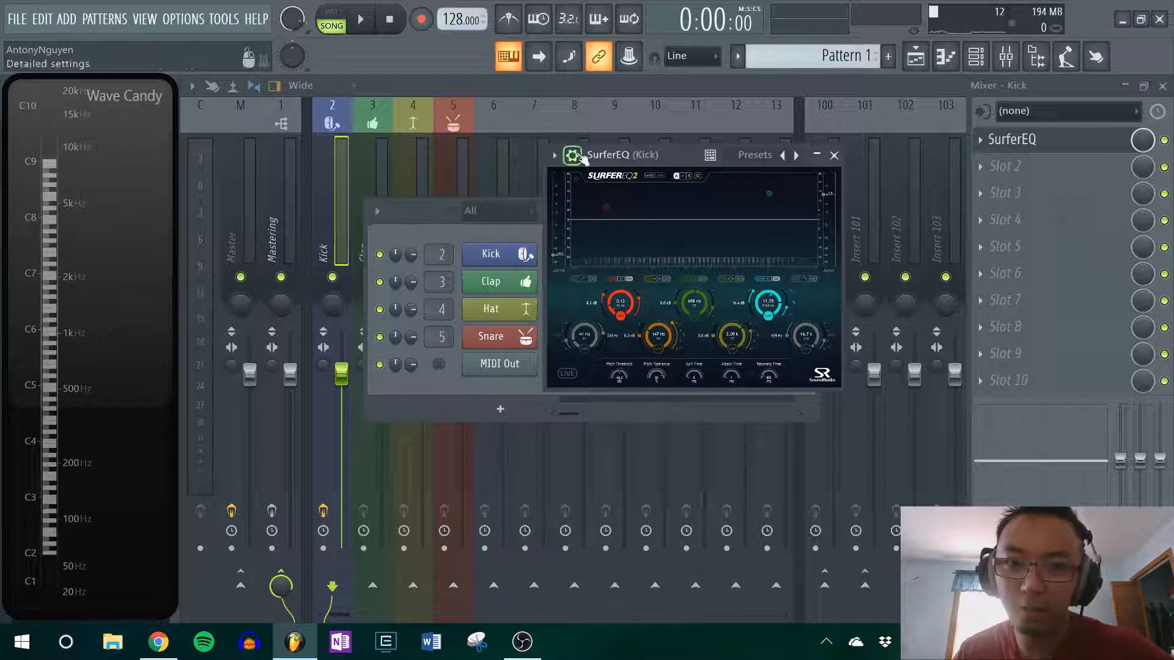
# Set SurferEQ's MIDI input port to 7 in its wrapper settings and return to the plugin interface.
pyautogui.moveTo(583, 160); pyautogui.dragTo(695, 161)
pyautogui.click(685, 155)
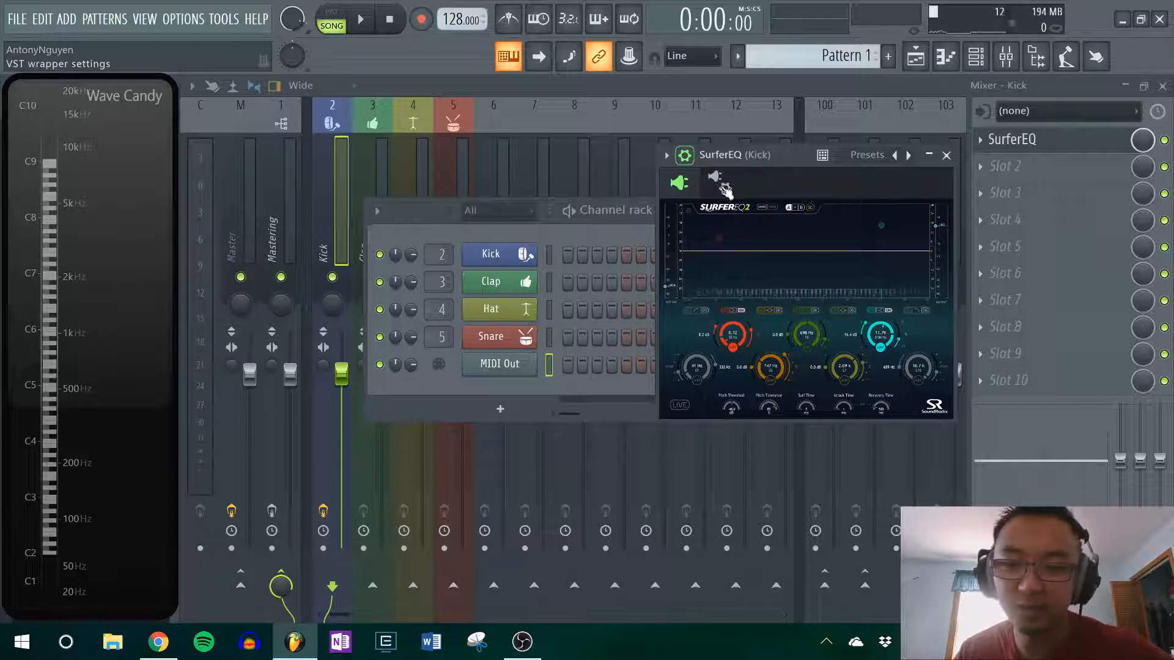
pyautogui.click(716, 179)
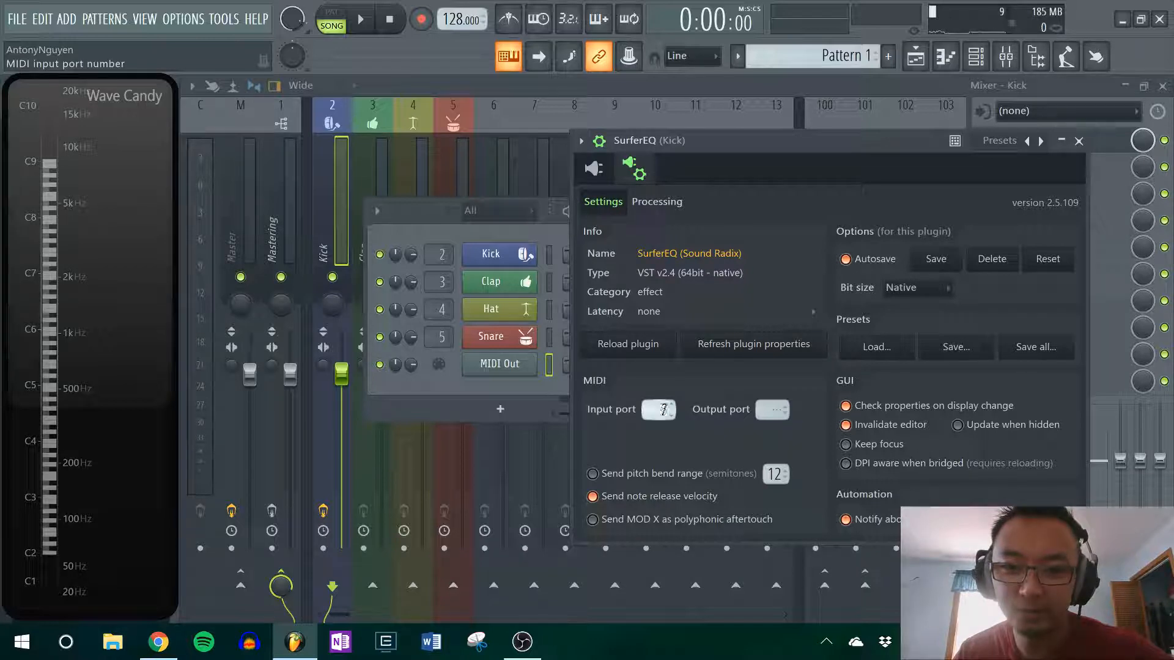
pyautogui.click(593, 168)
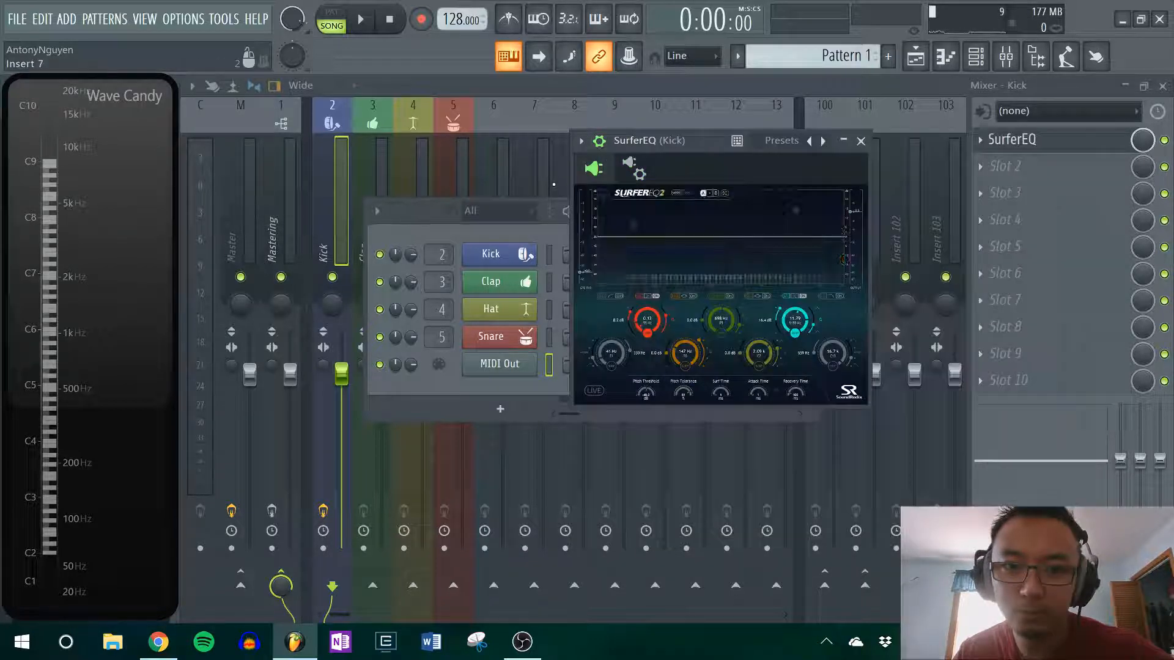
# Arrange the channel rack and the SurferEQ window side by side so both can be watched.
pyautogui.click(426, 225)
pyautogui.moveTo(662, 216); pyautogui.dragTo(441, 257)
pyautogui.moveTo(698, 143); pyautogui.dragTo(781, 160)
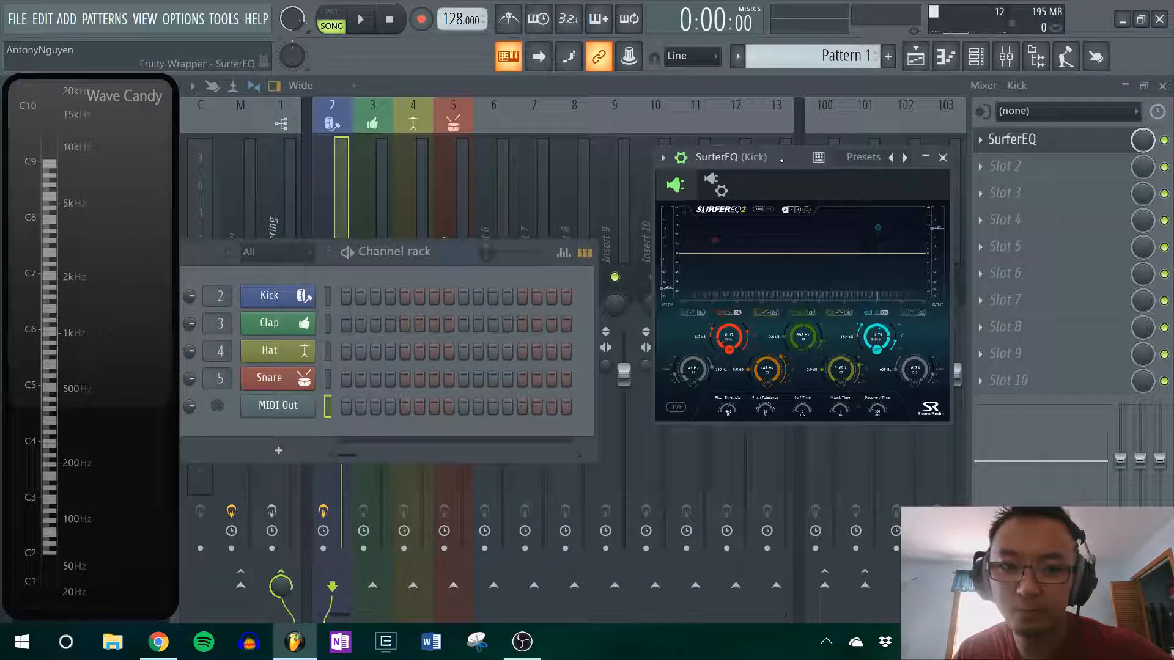
# Play the note C5 repeatedly through the MIDI Out channel to test SurferEQ's response.
pyautogui.press('z')
pyautogui.press('z')
pyautogui.press('z')
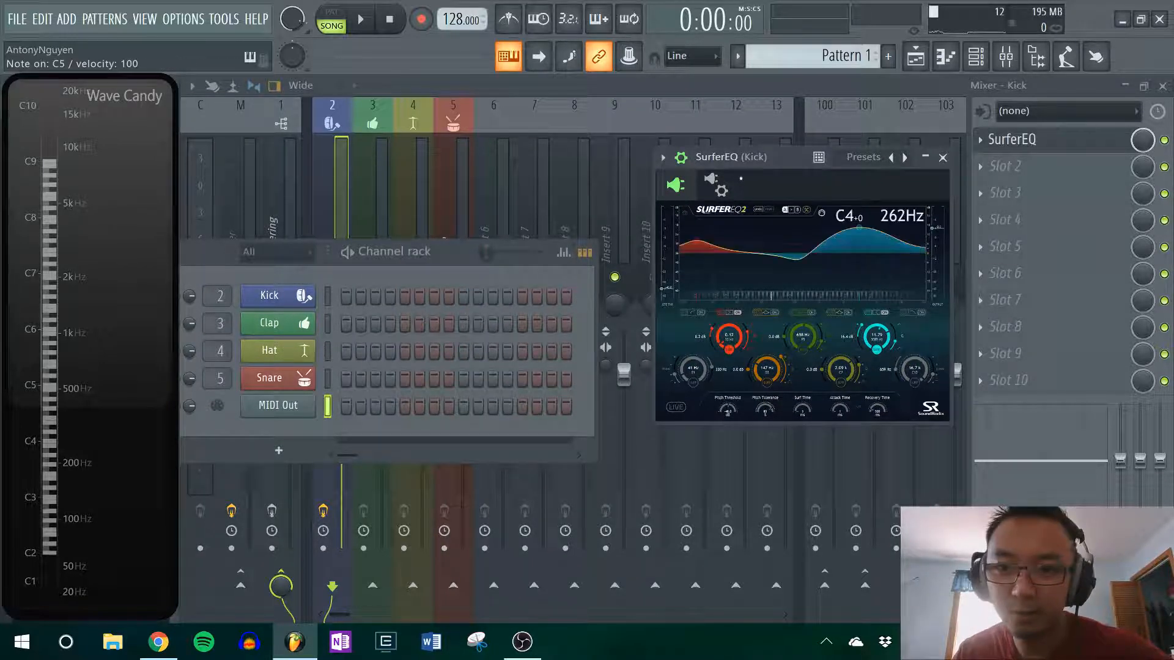
pyautogui.press('z')
pyautogui.press('z')
pyautogui.press('z')
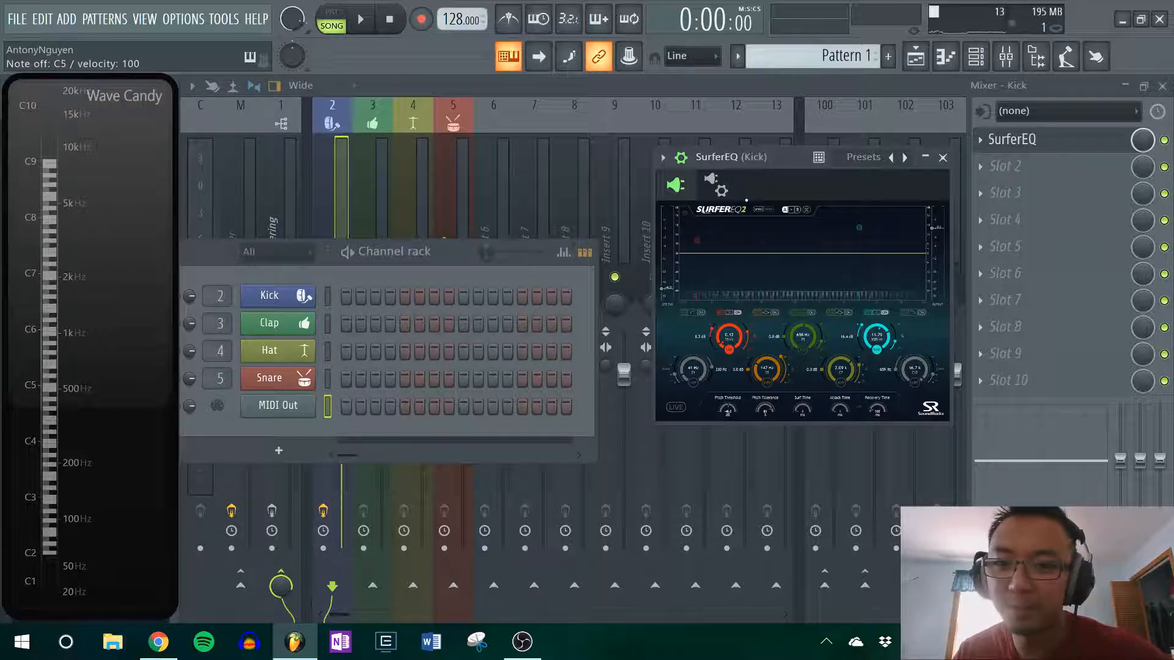
pyautogui.press('z')
pyautogui.press('z')
pyautogui.press('z')
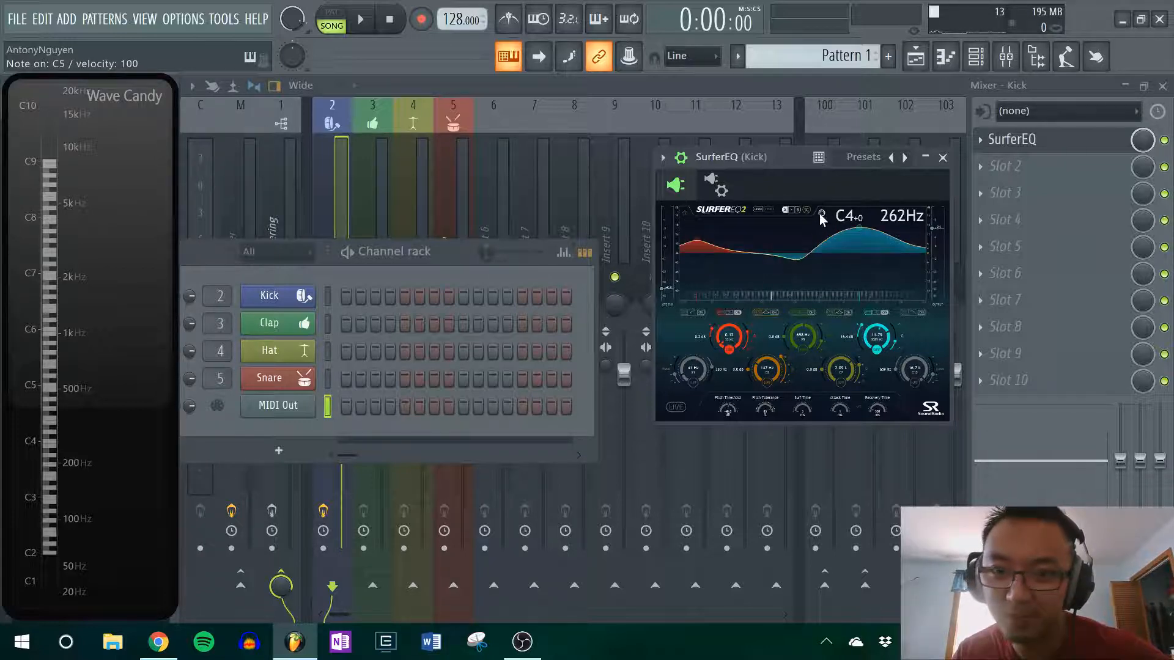
pyautogui.press('z')
# Play C6 several times and return to repeated C5 notes through MIDI Out to compare the EQ curve positions.
pyautogui.press('q')
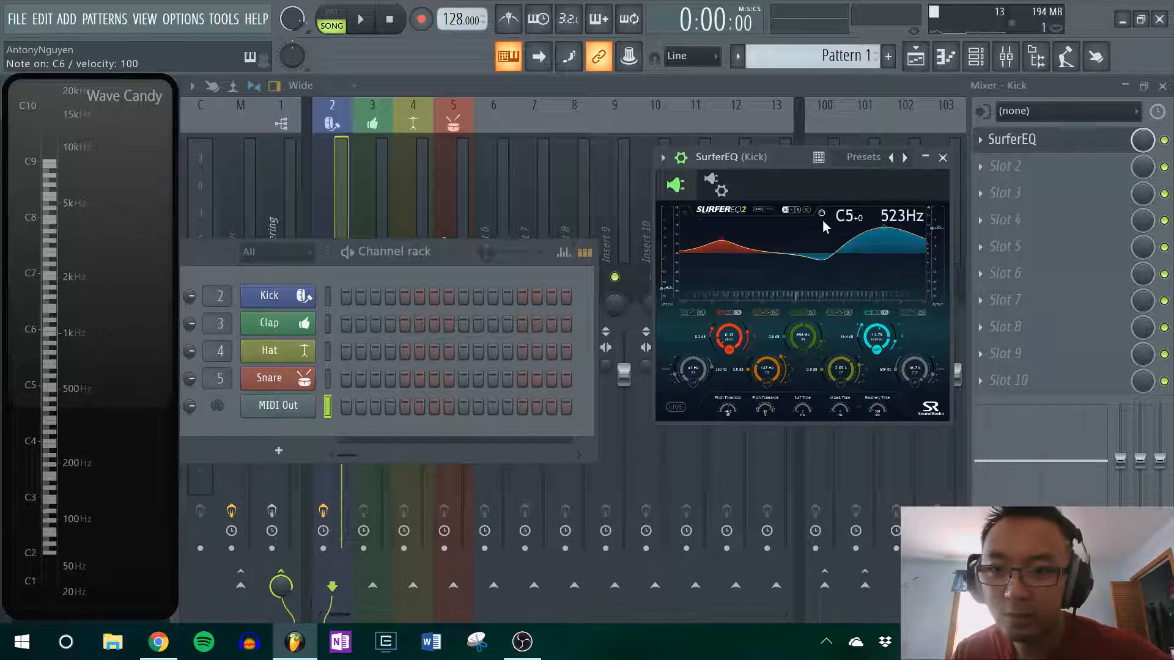
pyautogui.press('q')
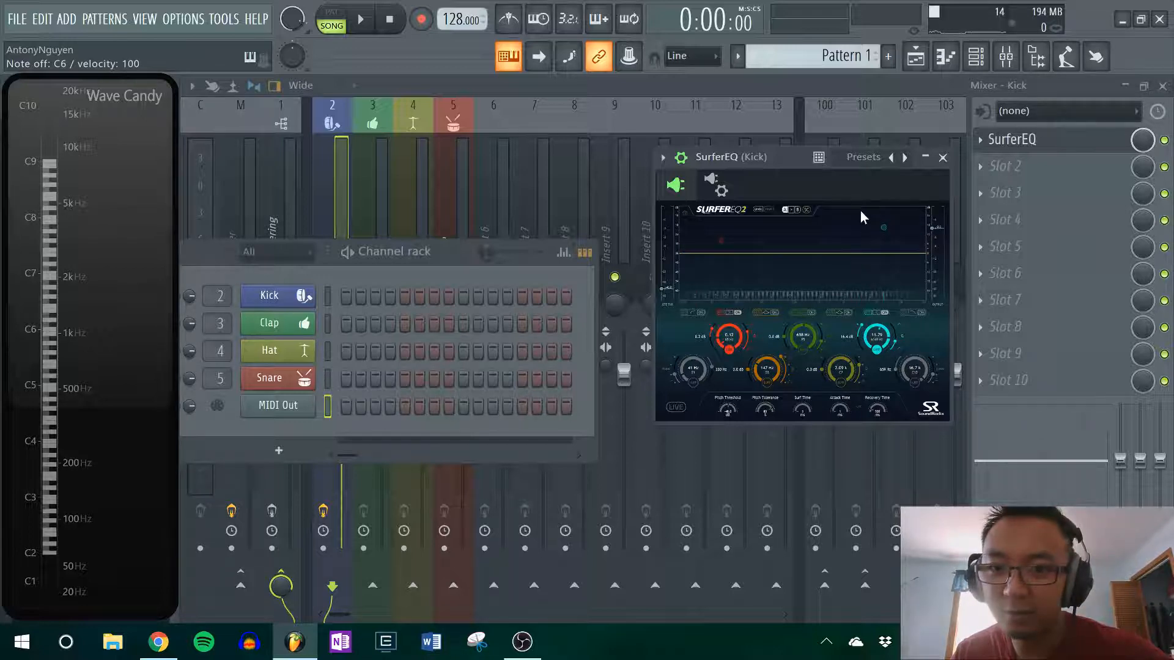
pyautogui.press('q')
pyautogui.press('q')
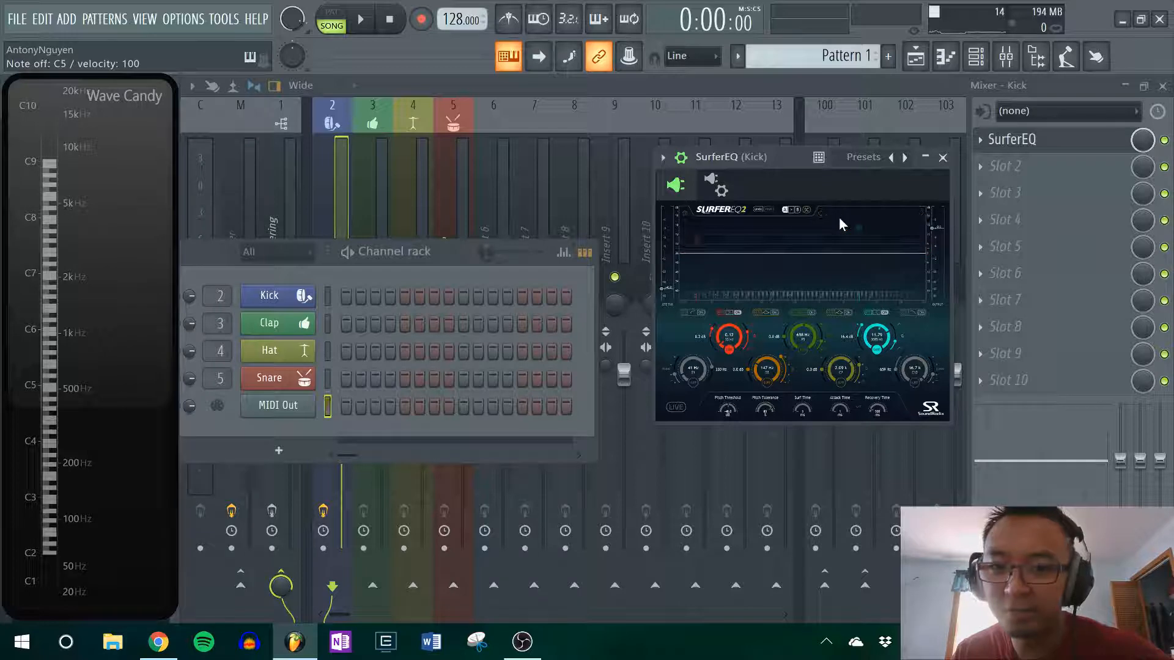
pyautogui.press('q')
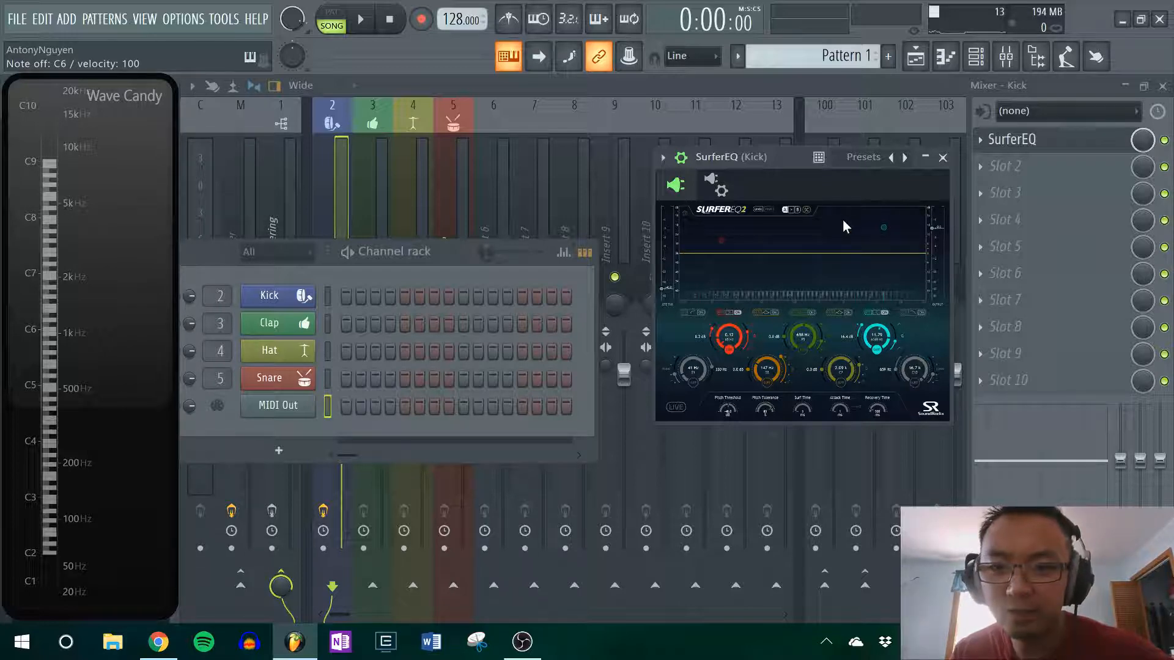
pyautogui.press('z')
pyautogui.press('z')
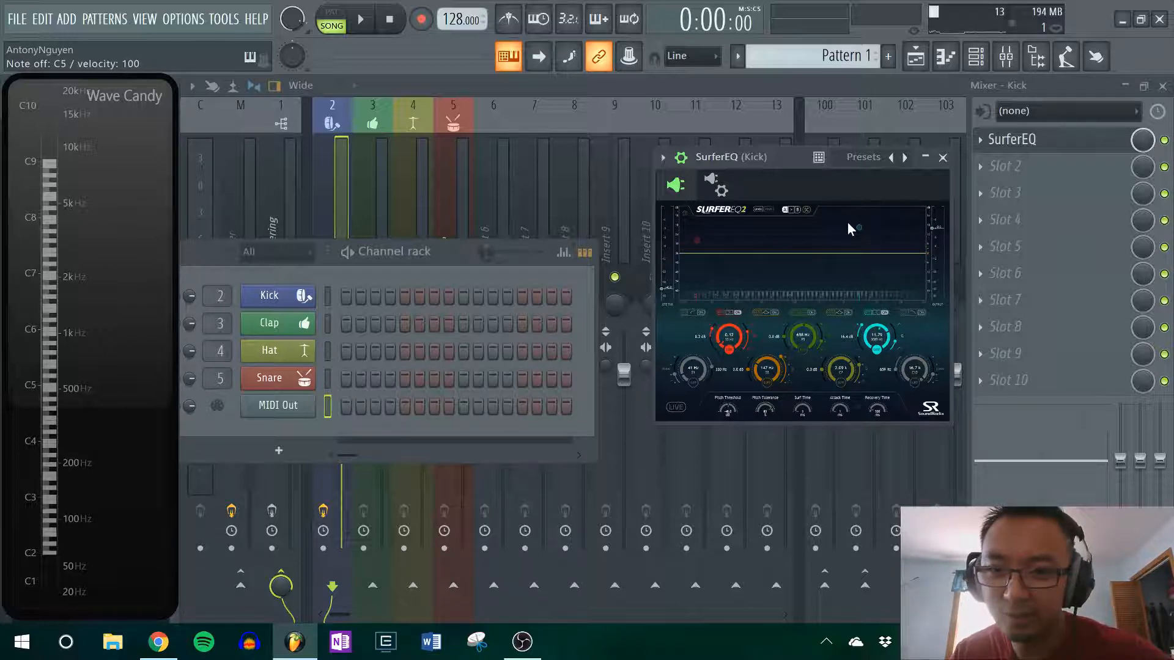
pyautogui.press('z')
pyautogui.press('z')
pyautogui.press('z')
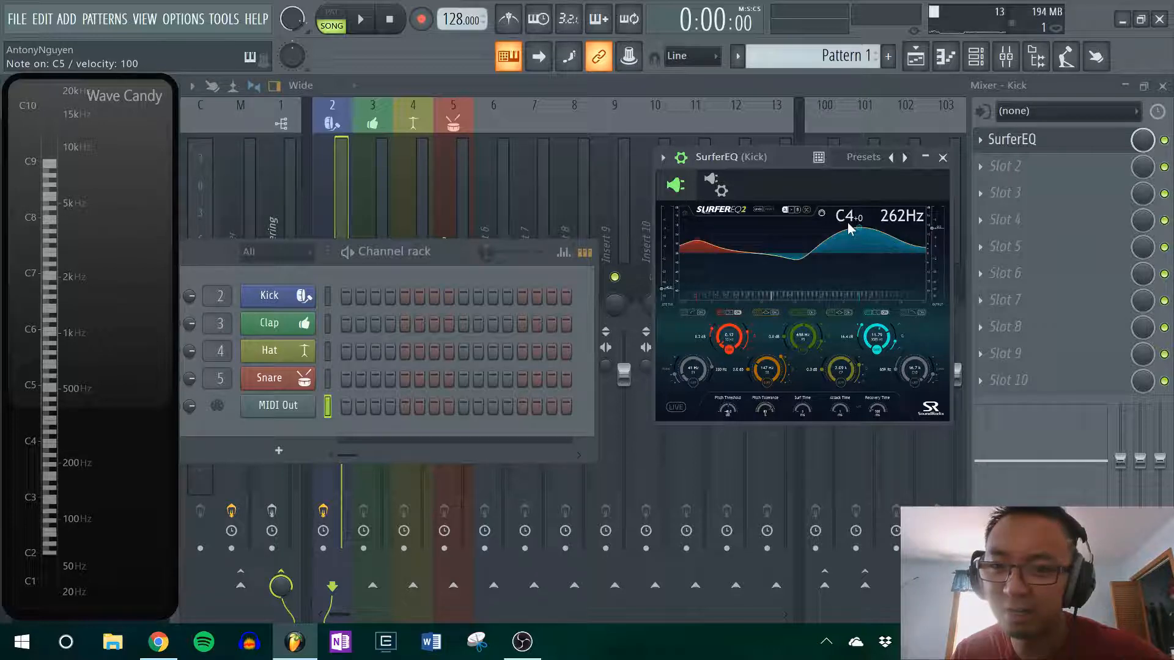
pyautogui.press('z')
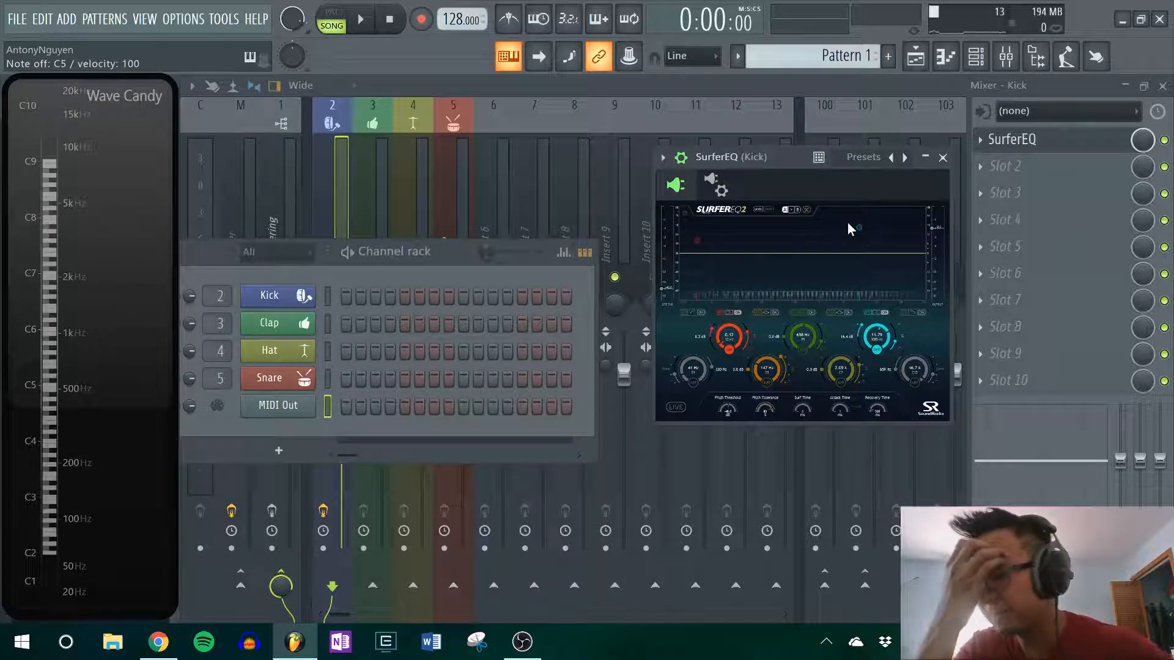
pyautogui.press('z')
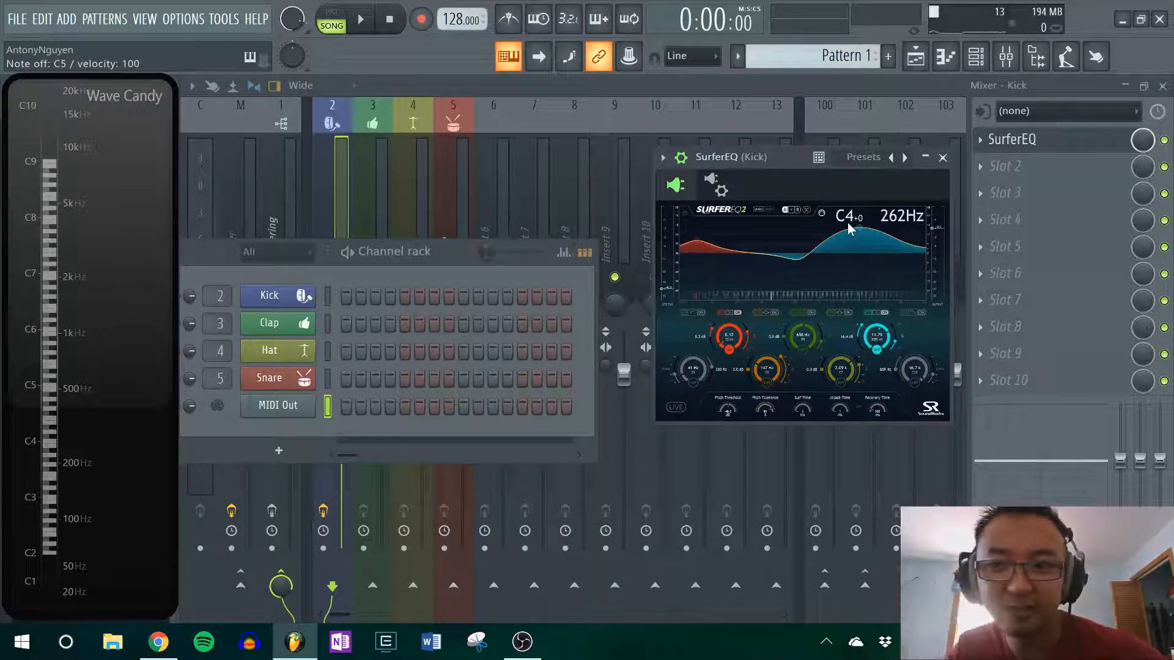
pyautogui.press('z')
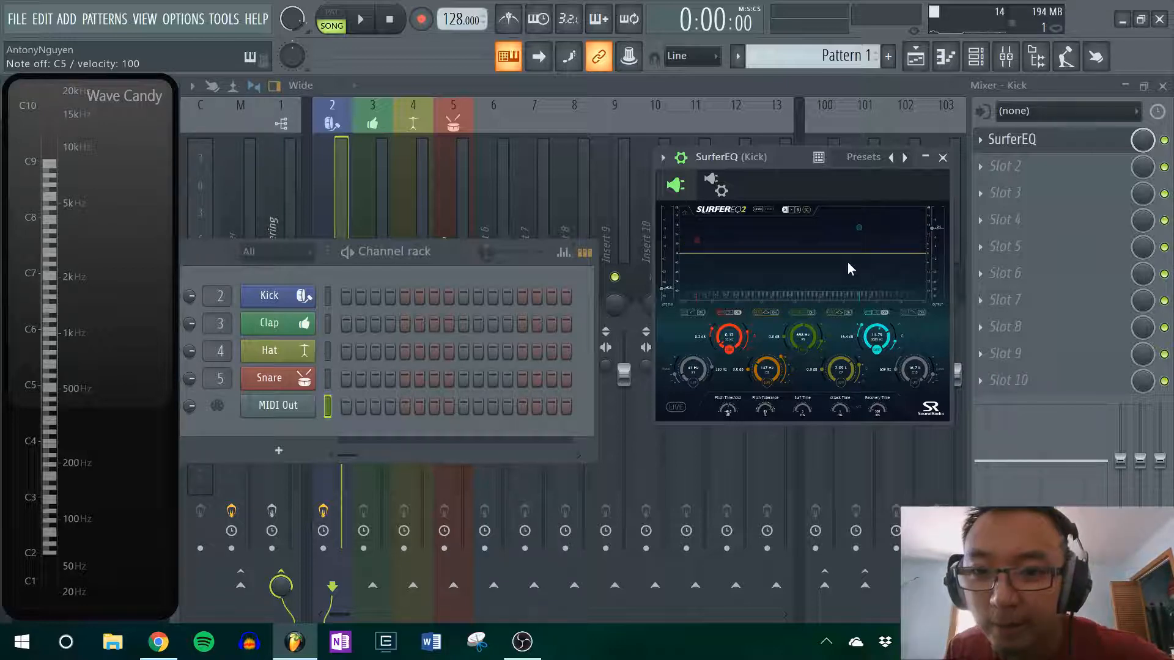
# Alternate between C5 and C6 on the MIDI Out channel to examine how SurferEQ's bands follow the notes.
pyautogui.press('q')
pyautogui.press('z')
pyautogui.press('q')
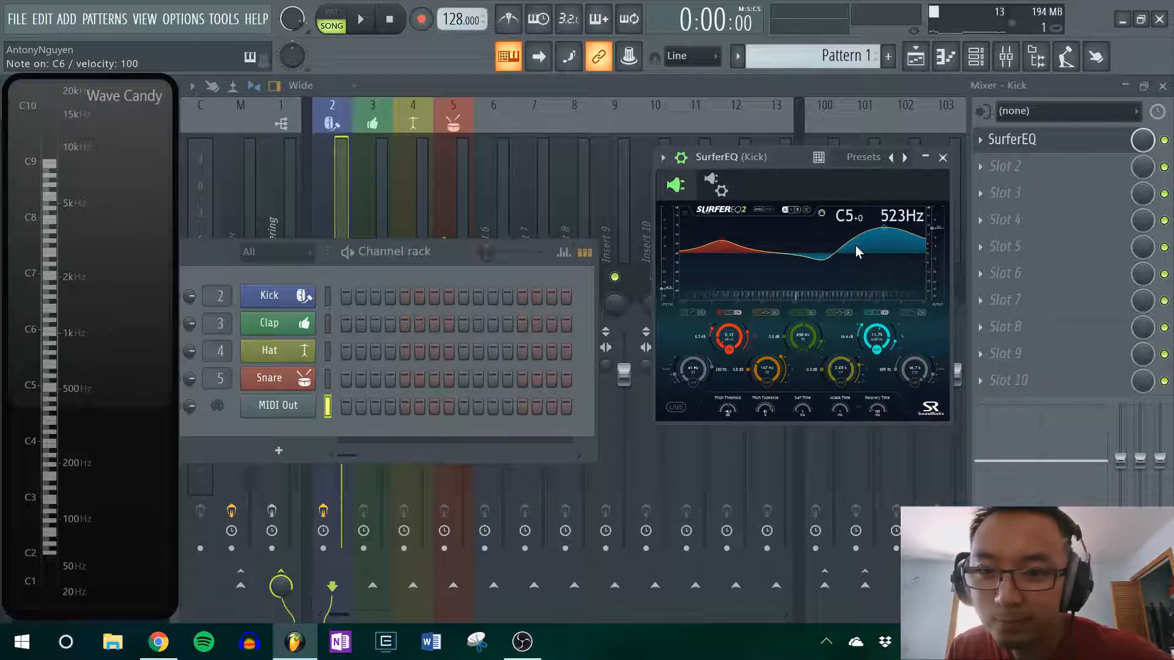
pyautogui.press('z')
pyautogui.press('q')
pyautogui.press('q')
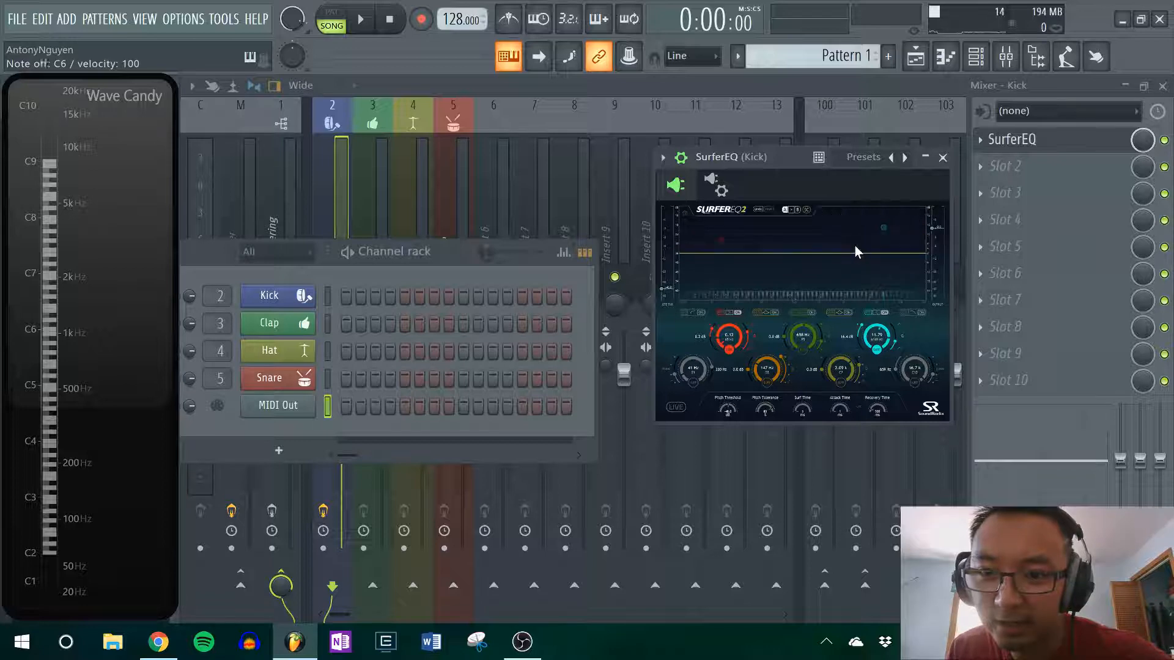
pyautogui.press('z')
pyautogui.press('q')
pyautogui.press('z')
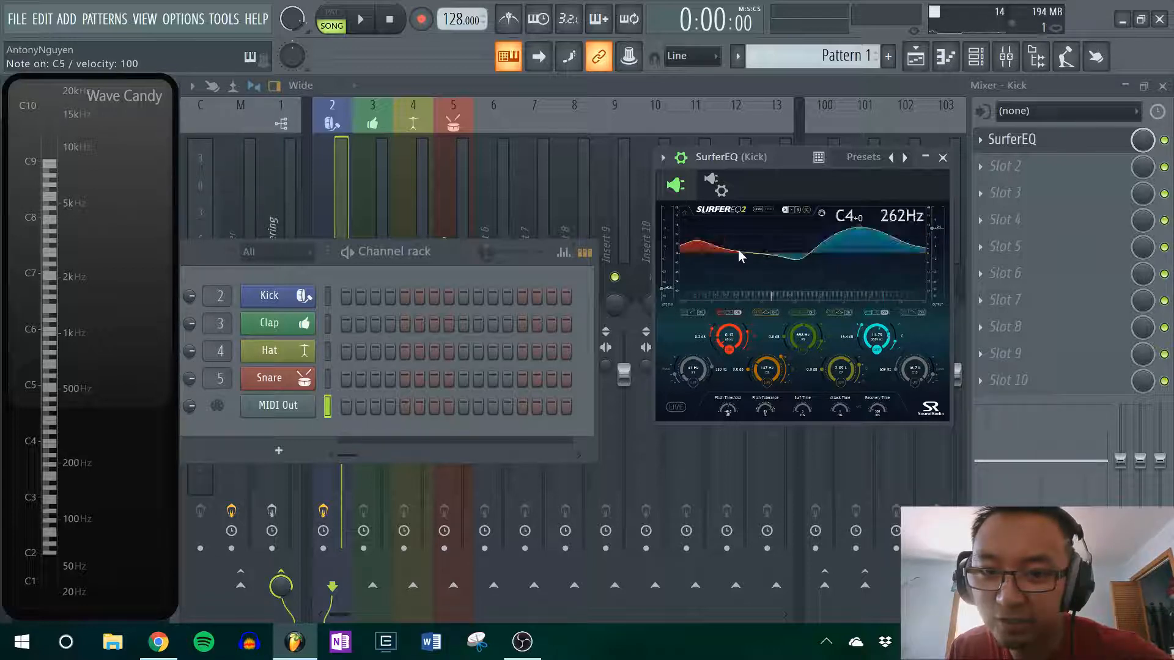
pyautogui.press('q')
pyautogui.press('z')
pyautogui.press('q')
pyautogui.press('z')
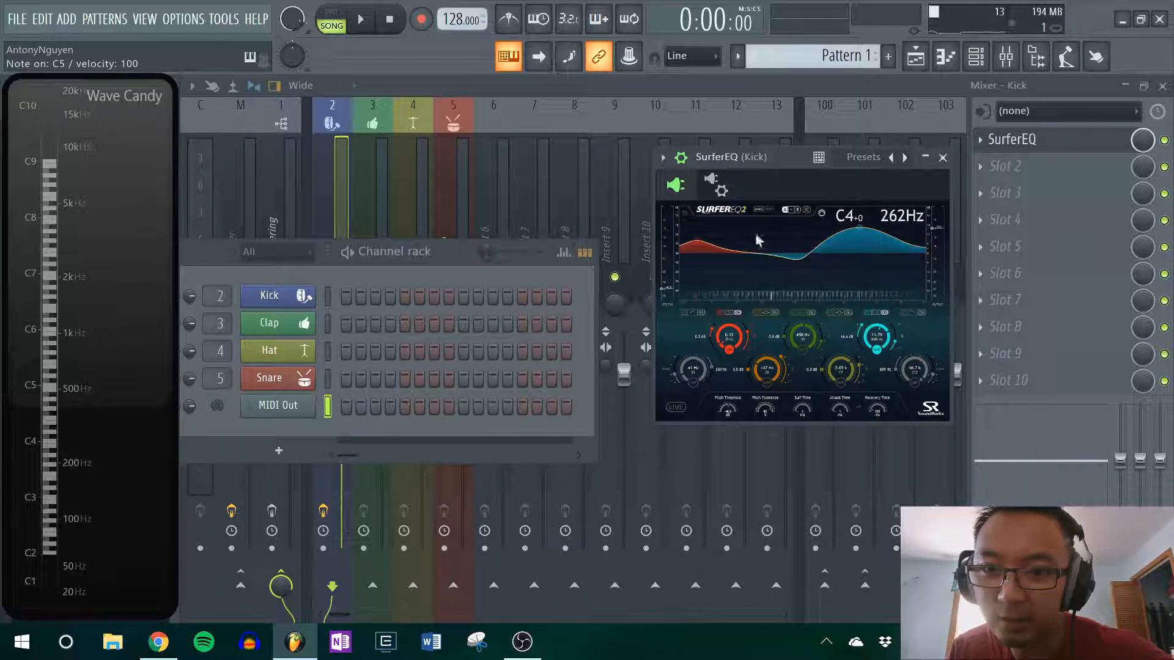
pyautogui.press('q')
pyautogui.press('z')
pyautogui.press('q')
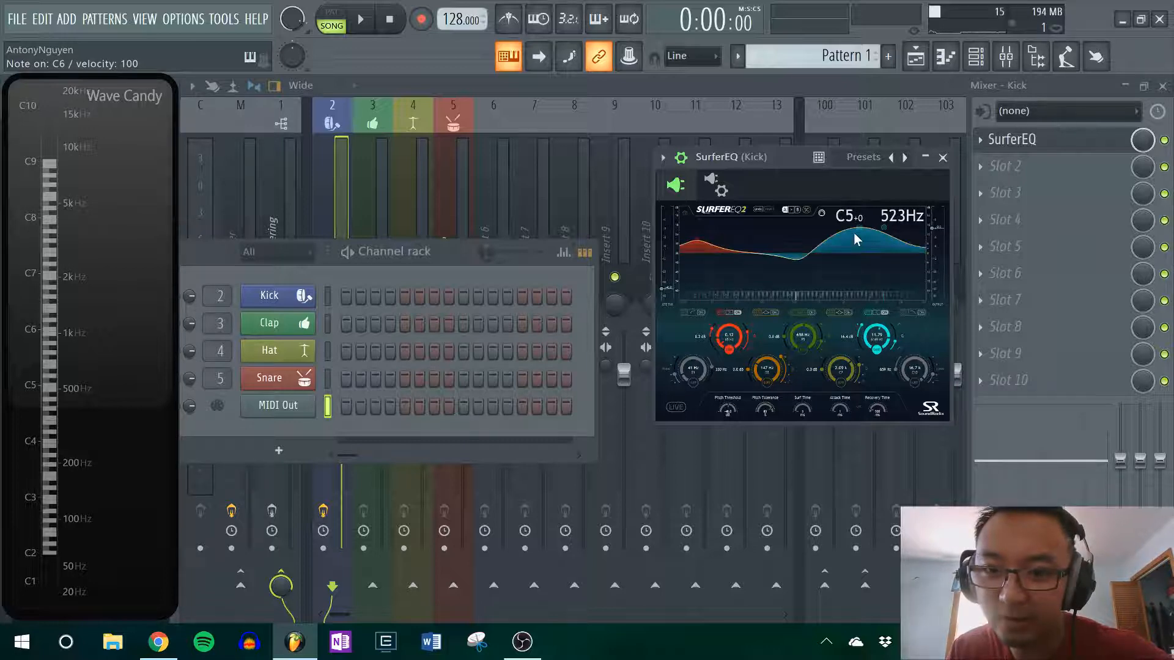
# Alternate between C6 and C7 on the MIDI Out channel to examine the band movement one octave higher.
pyautogui.press('i')
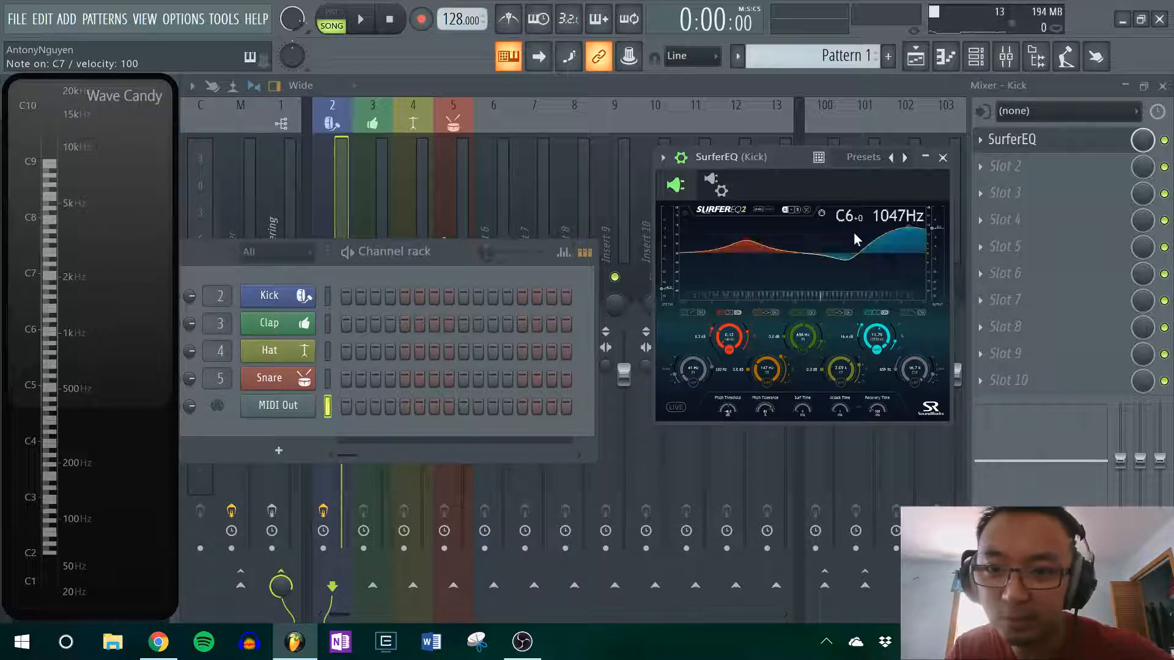
pyautogui.press('i')
pyautogui.press('i')
pyautogui.press('q')
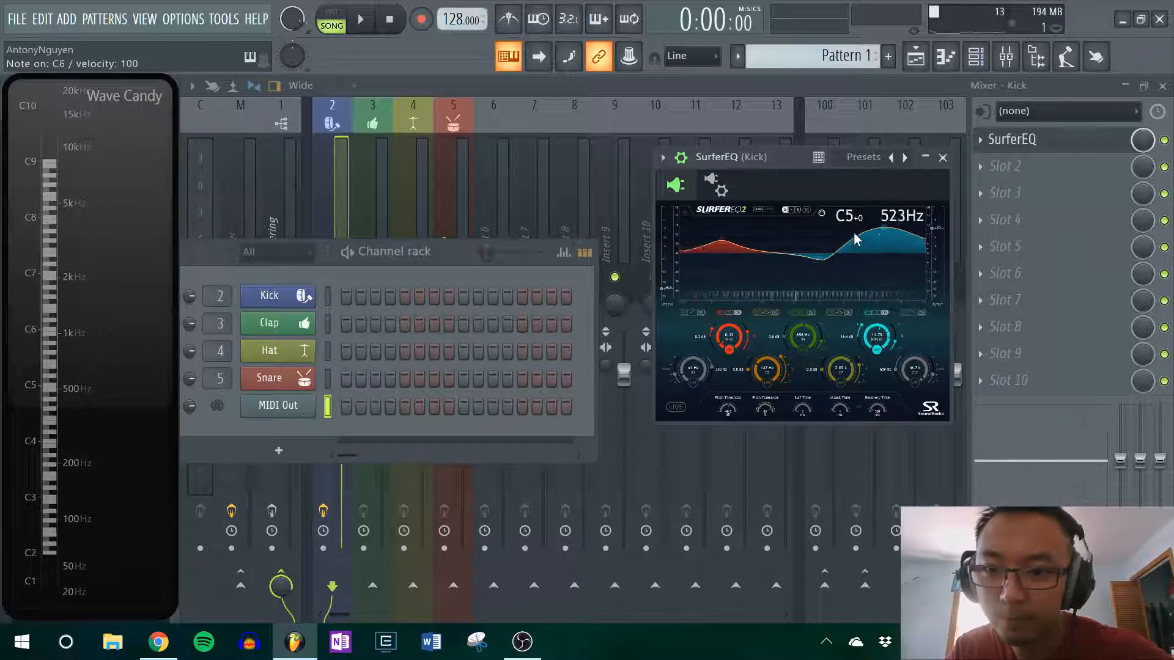
pyautogui.press('i')
pyautogui.press('q')
pyautogui.press('i')
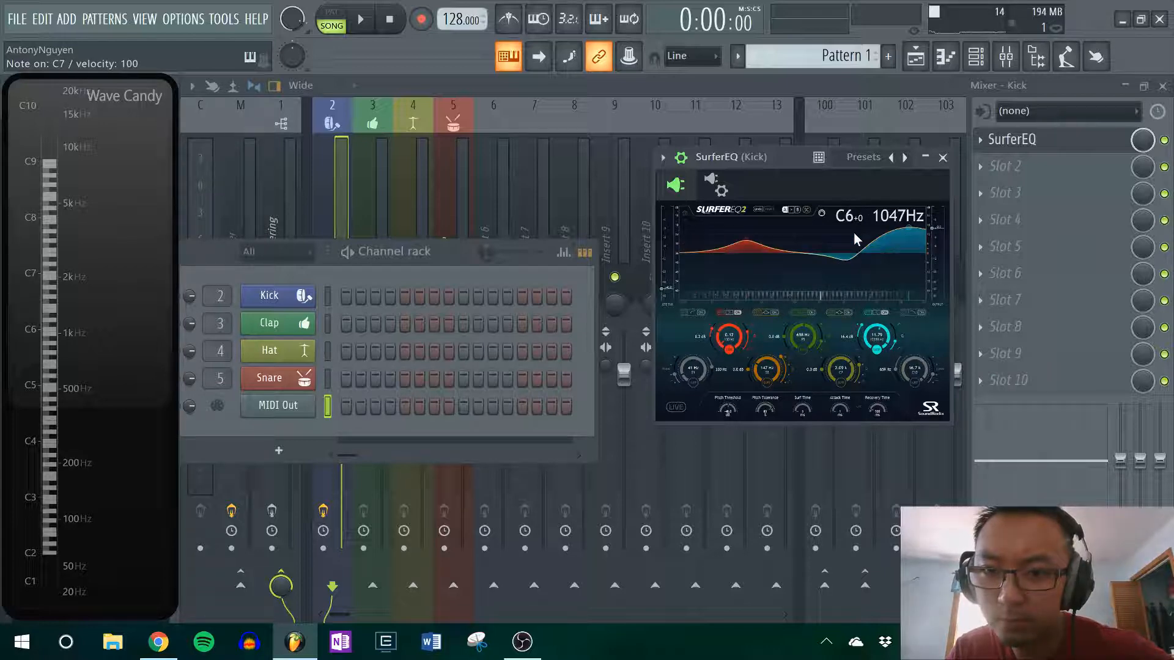
pyautogui.press('q')
pyautogui.press('q')
pyautogui.press('i')
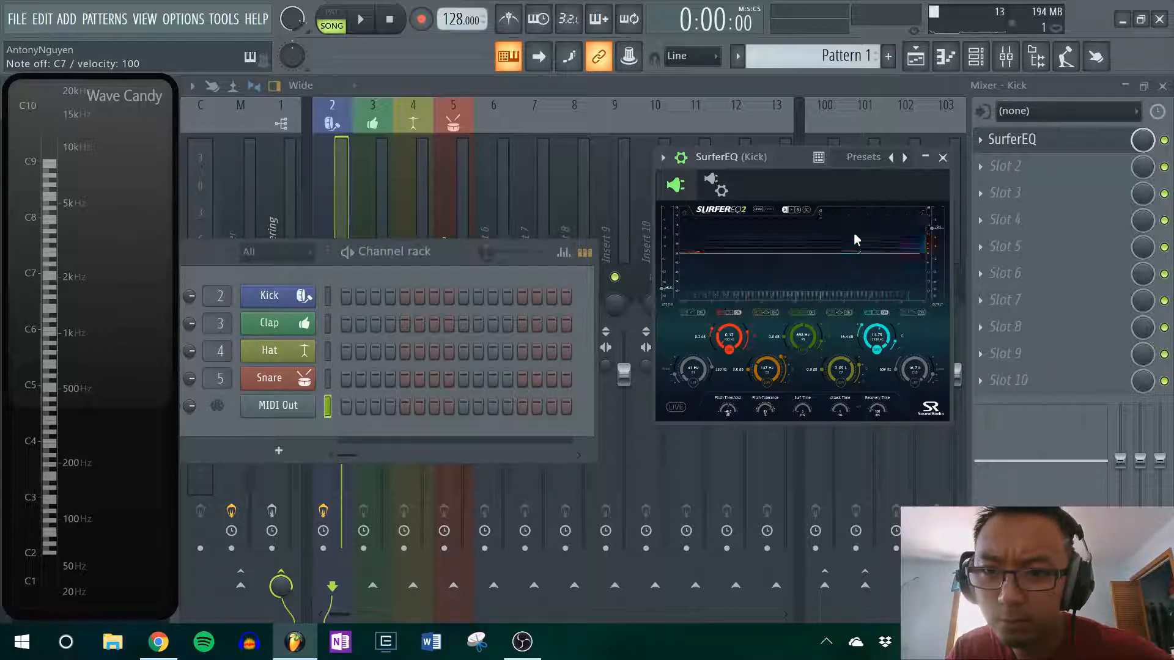
pyautogui.press('q')
pyautogui.press('i')
pyautogui.press('i')
pyautogui.press('q')
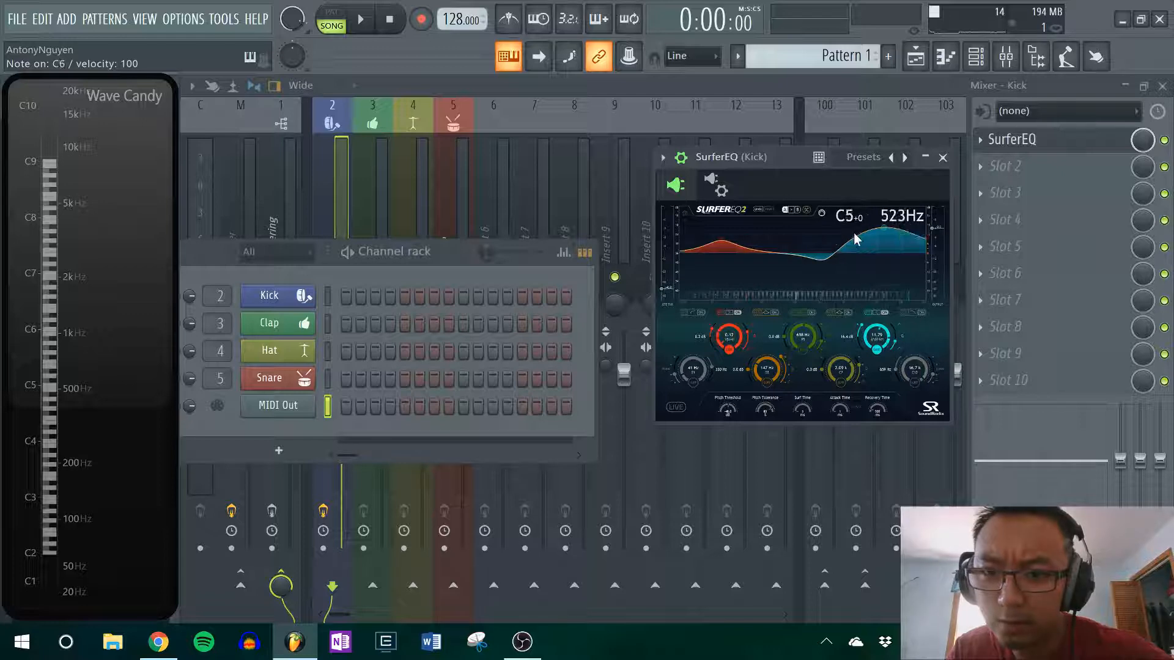
pyautogui.press('q')
pyautogui.press('i')
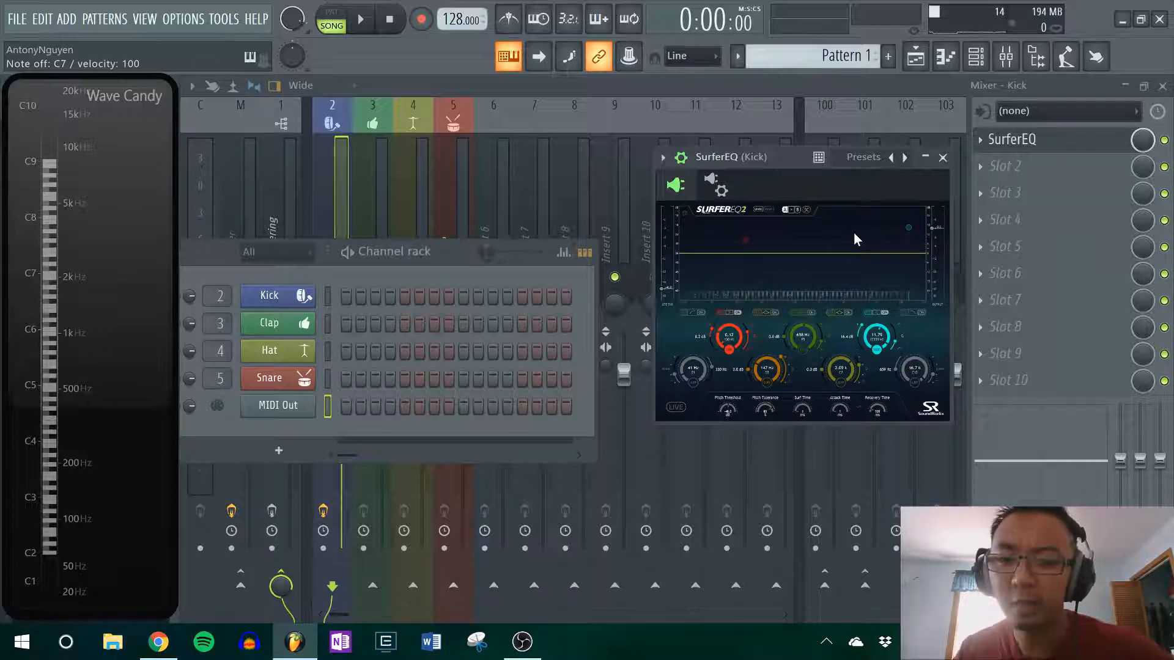
# Replay C5 and C6 through MIDI Out and reposition the channel rack so its channel controls are fully in view.
pyautogui.press('z')
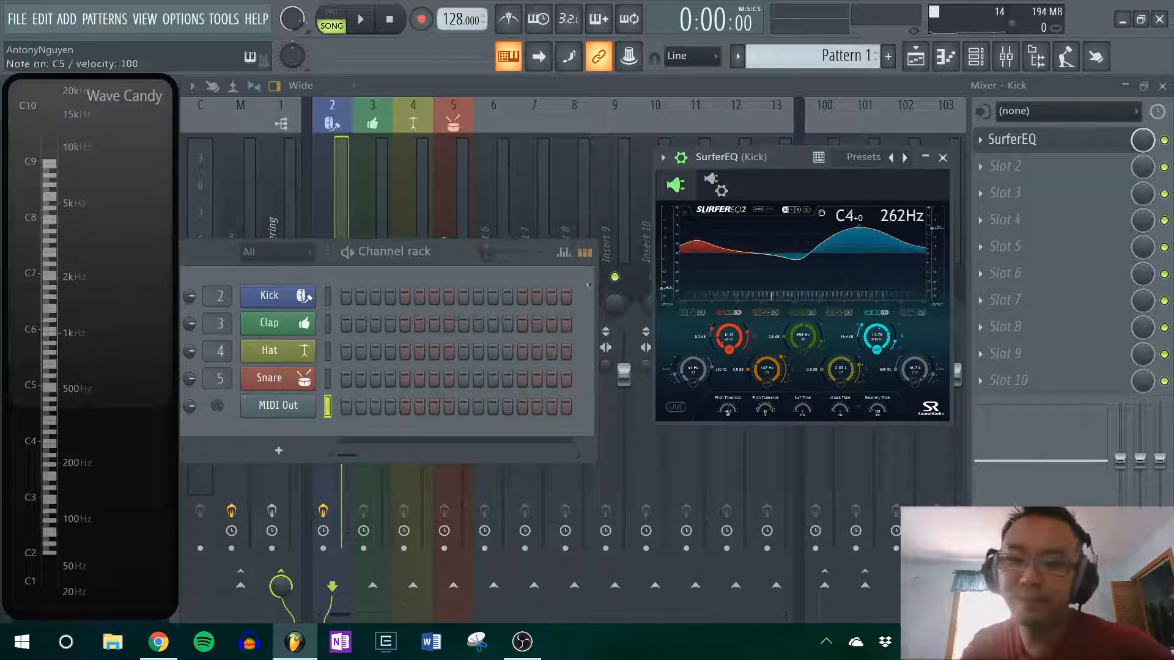
pyautogui.press('q')
pyautogui.moveTo(443, 259); pyautogui.dragTo(513, 243)
pyautogui.press('q')
pyautogui.press('z')
pyautogui.press('q')
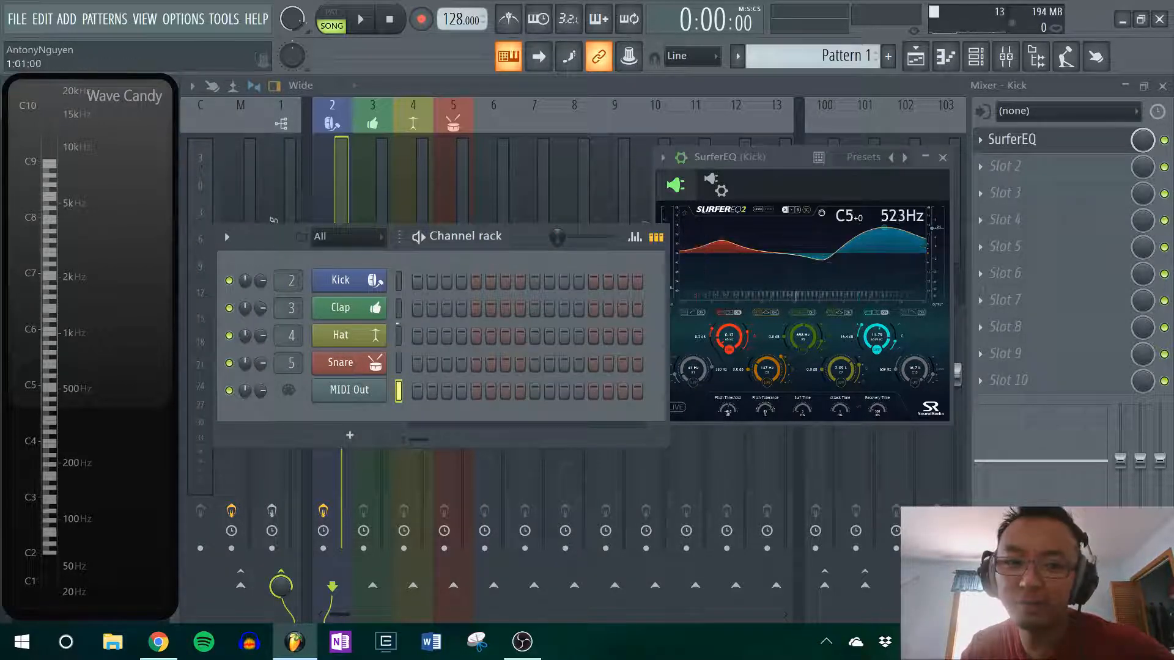
pyautogui.press('z')
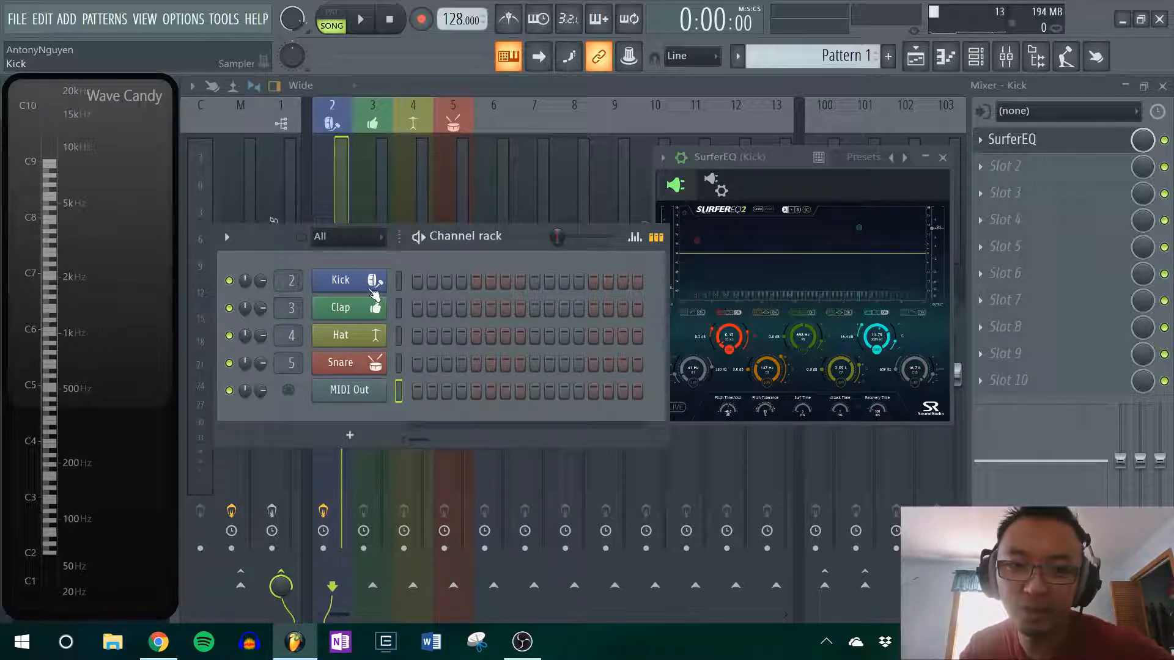
# Add a Layer channel to the channel rack.
pyautogui.click(352, 435)
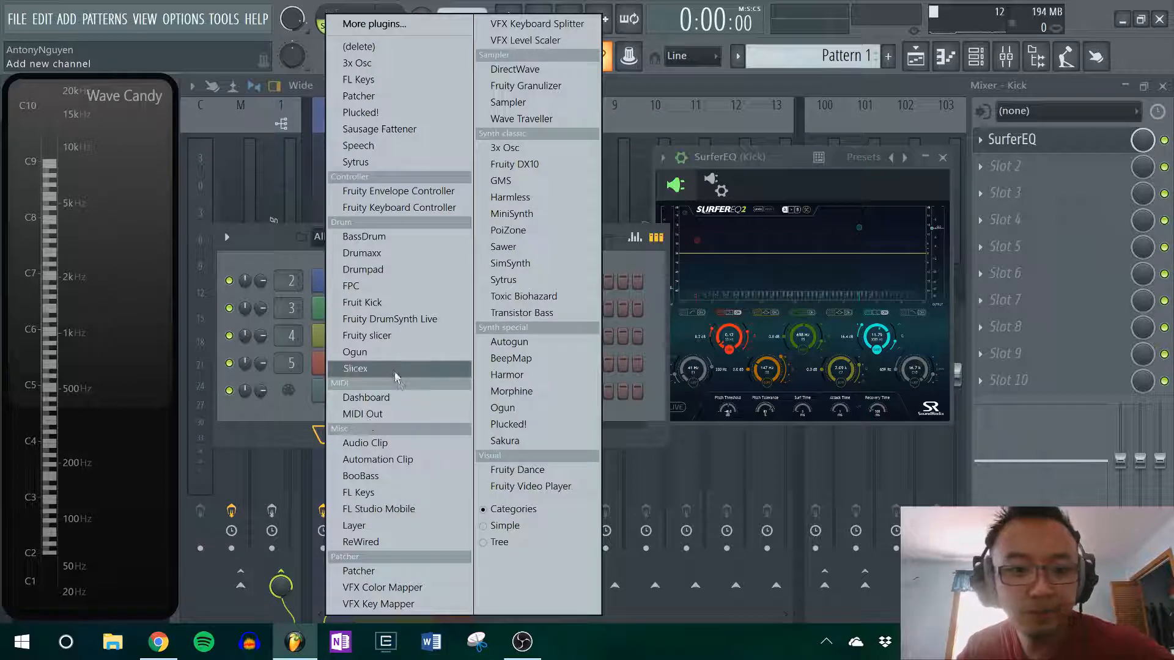
pyautogui.click(388, 529)
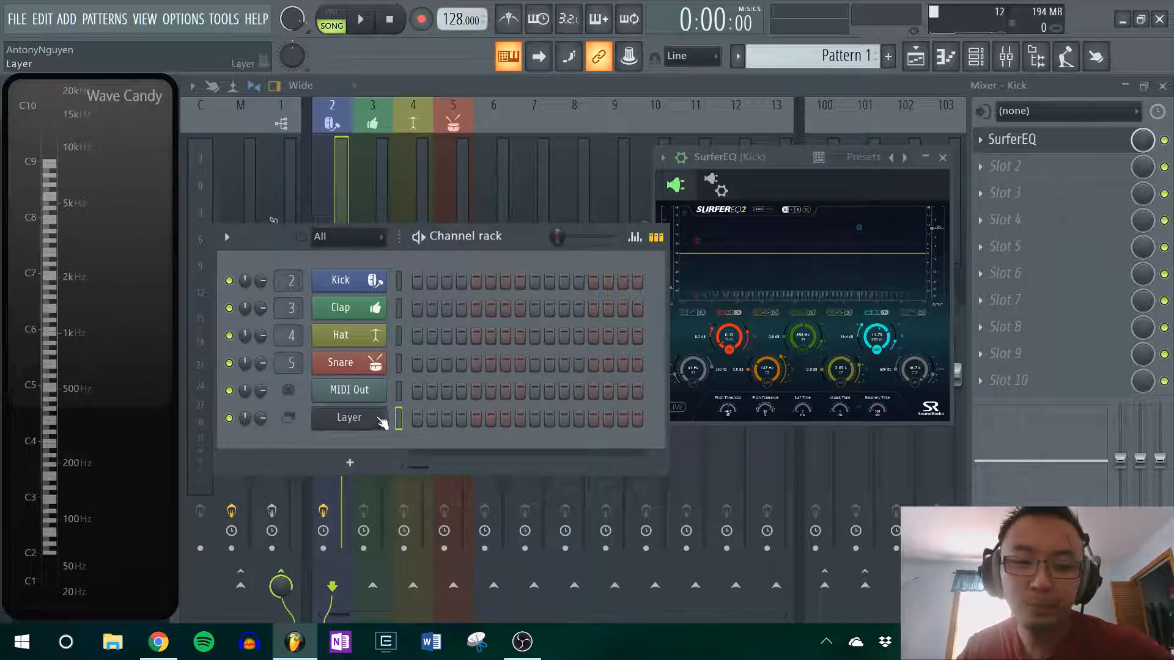
pyautogui.click(736, 162)
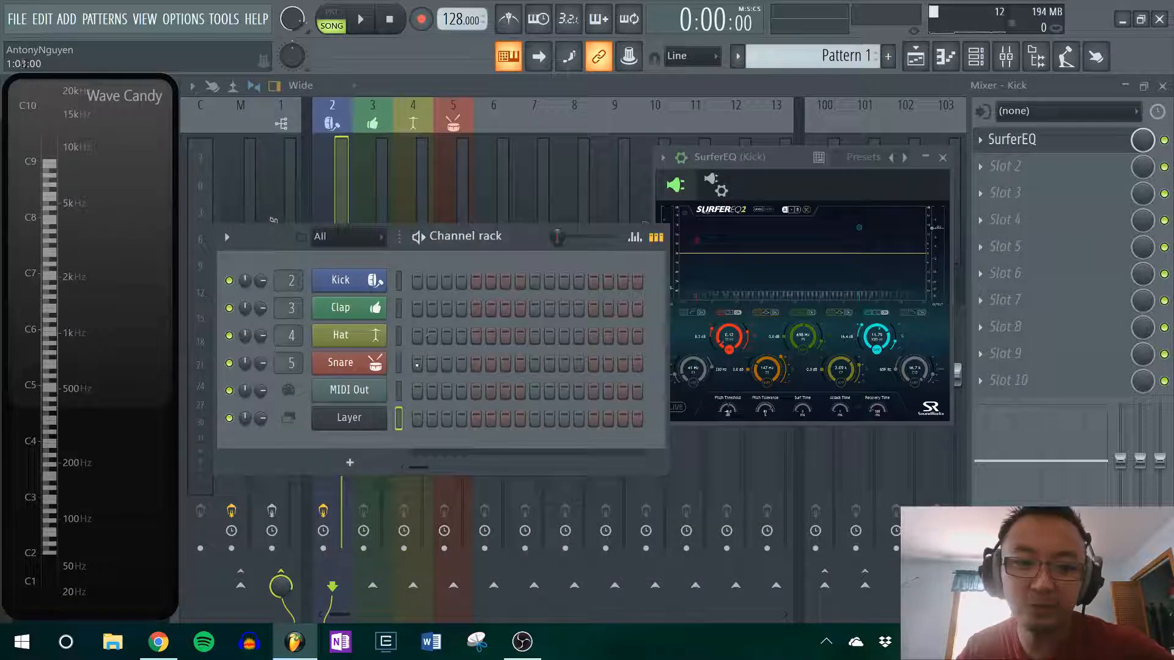
# Set the Kick and MIDI Out channels as children of the Layer channel, close its settings and select the Layer channel.
pyautogui.click(374, 421)
pyautogui.moveTo(521, 168); pyautogui.dragTo(717, 169)
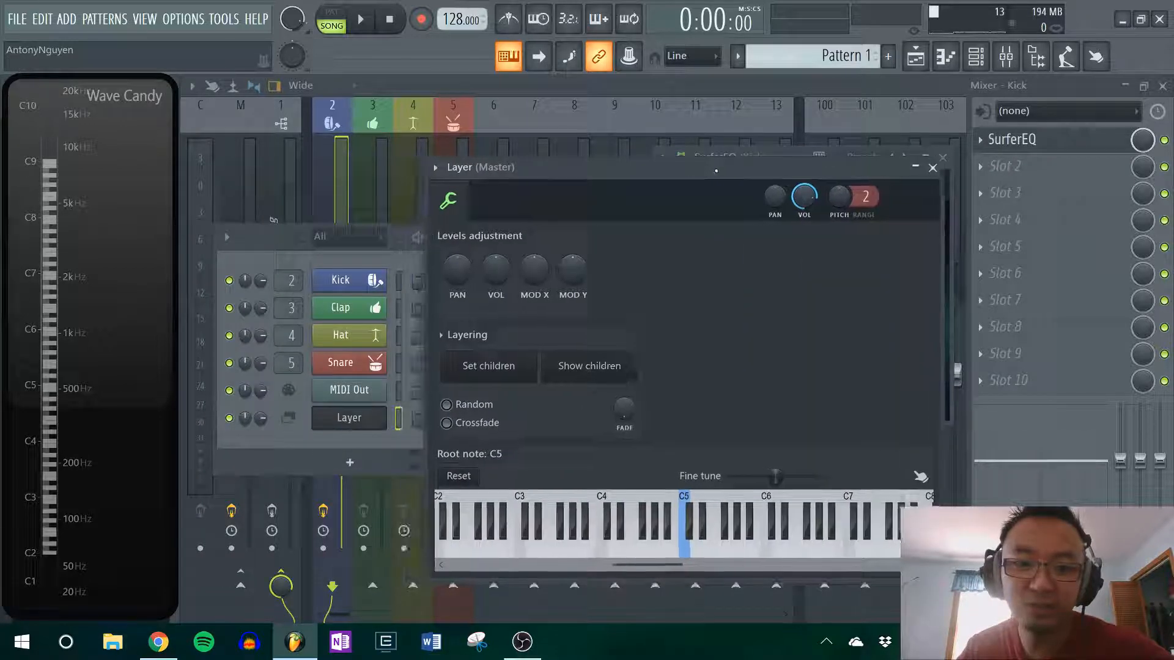
pyautogui.click(398, 391)
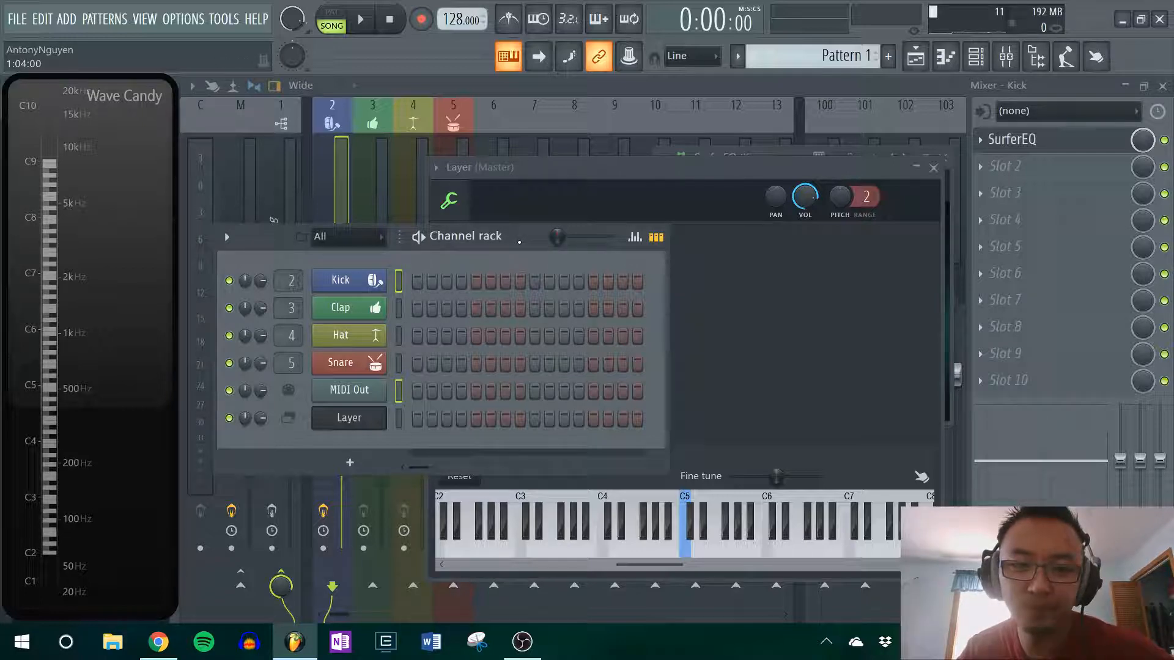
pyautogui.moveTo(579, 173); pyautogui.dragTo(630, 173)
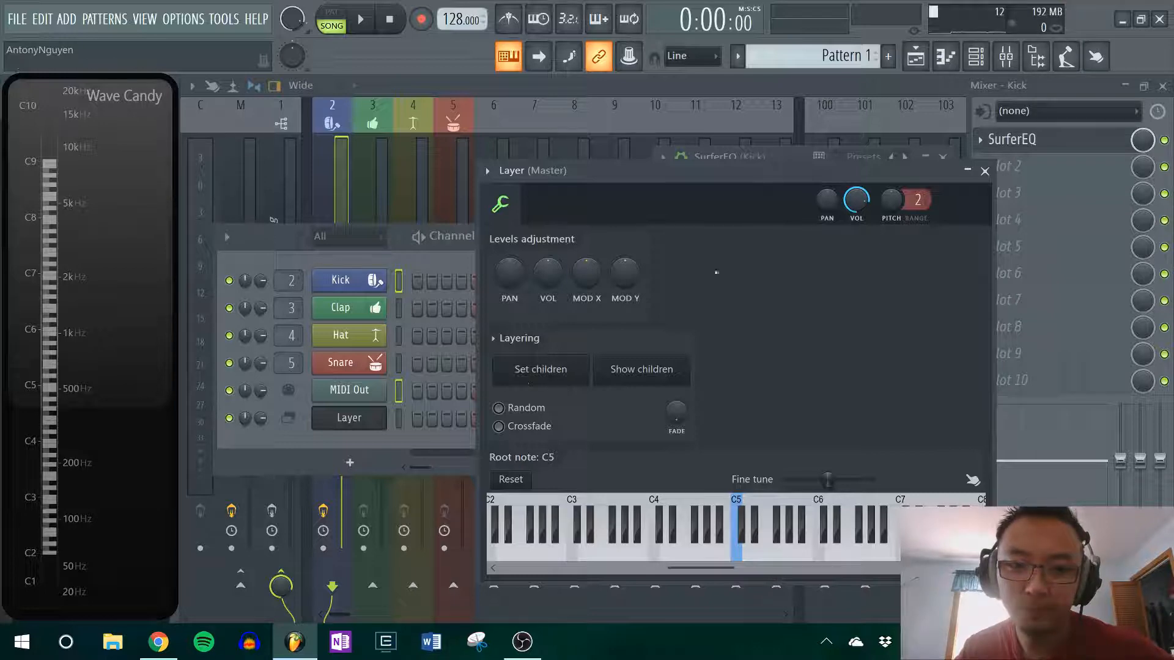
pyautogui.click(984, 171)
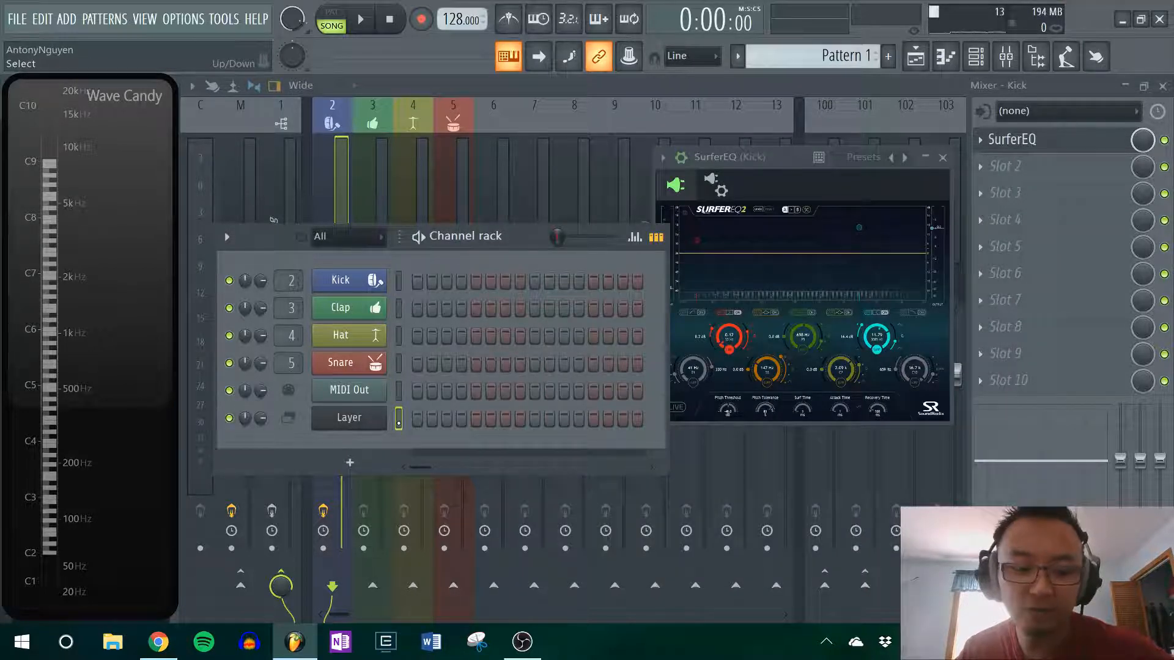
# Play C5 and C6 through the Layer channel to examine how SurferEQ processes the kick, keeping its window clear of the channel rack.
pyautogui.press('q')
pyautogui.press('q')
pyautogui.press('q')
pyautogui.press('q')
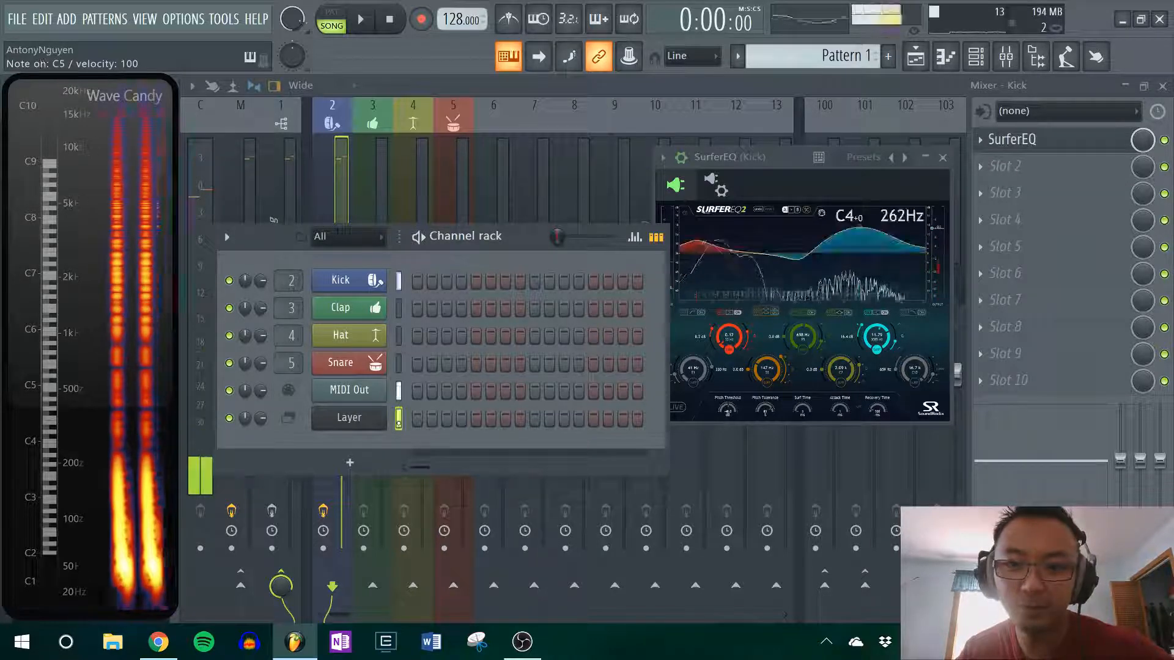
pyautogui.moveTo(770, 161); pyautogui.dragTo(807, 158)
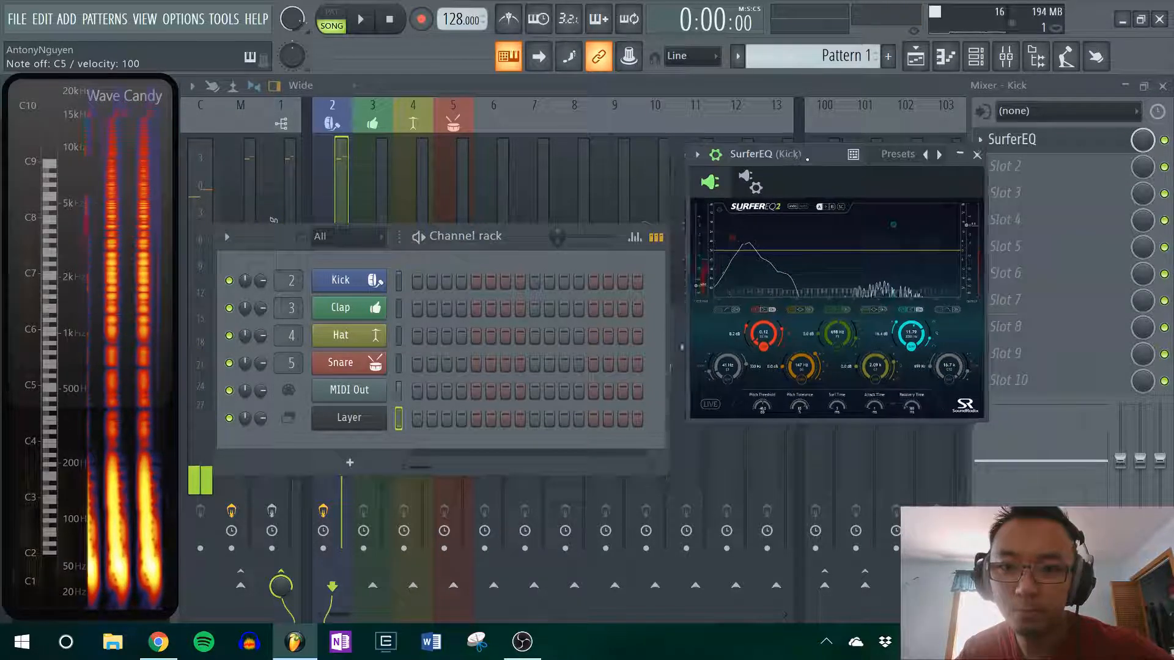
pyautogui.press('q')
pyautogui.press('q')
pyautogui.press('q')
pyautogui.press('q')
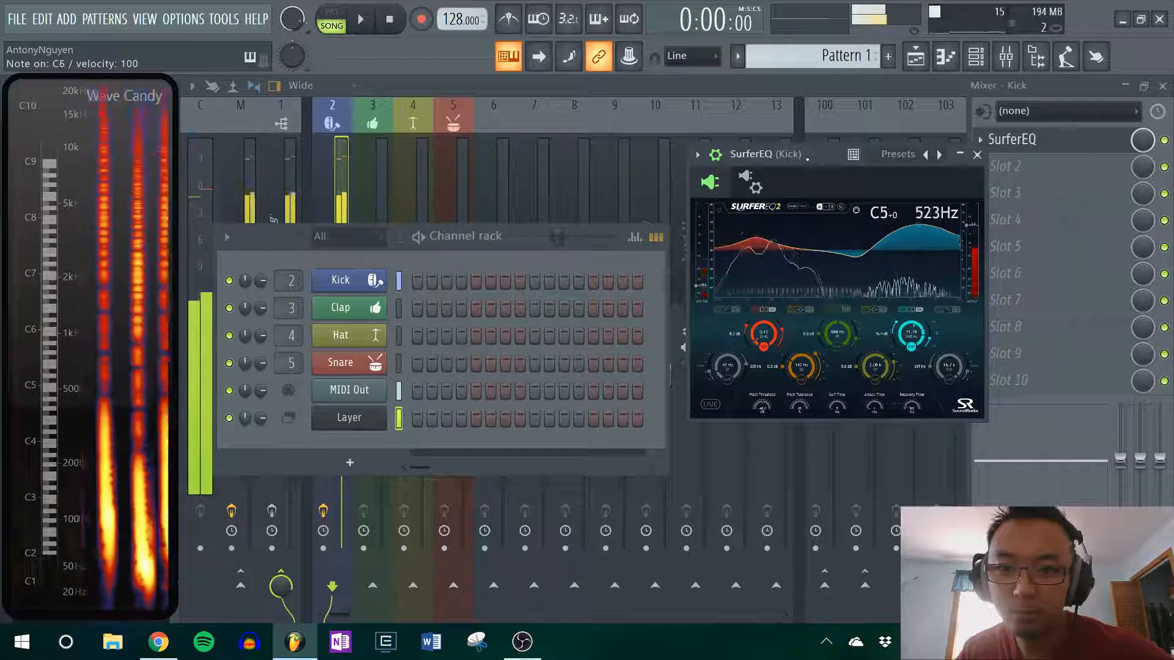
pyautogui.press('q')
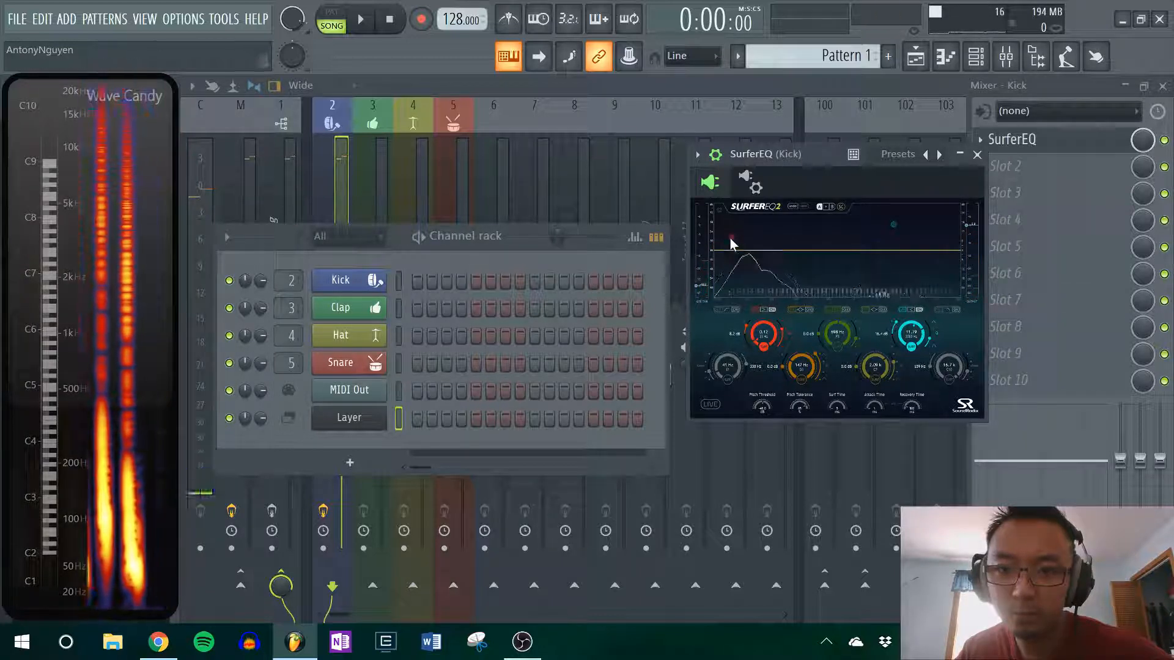
# Shift SurferEQ's red band slightly higher in frequency and audition it with notes on the Layer channel.
pyautogui.moveTo(729, 237); pyautogui.dragTo(748, 236)
pyautogui.press('q')
pyautogui.press('q')
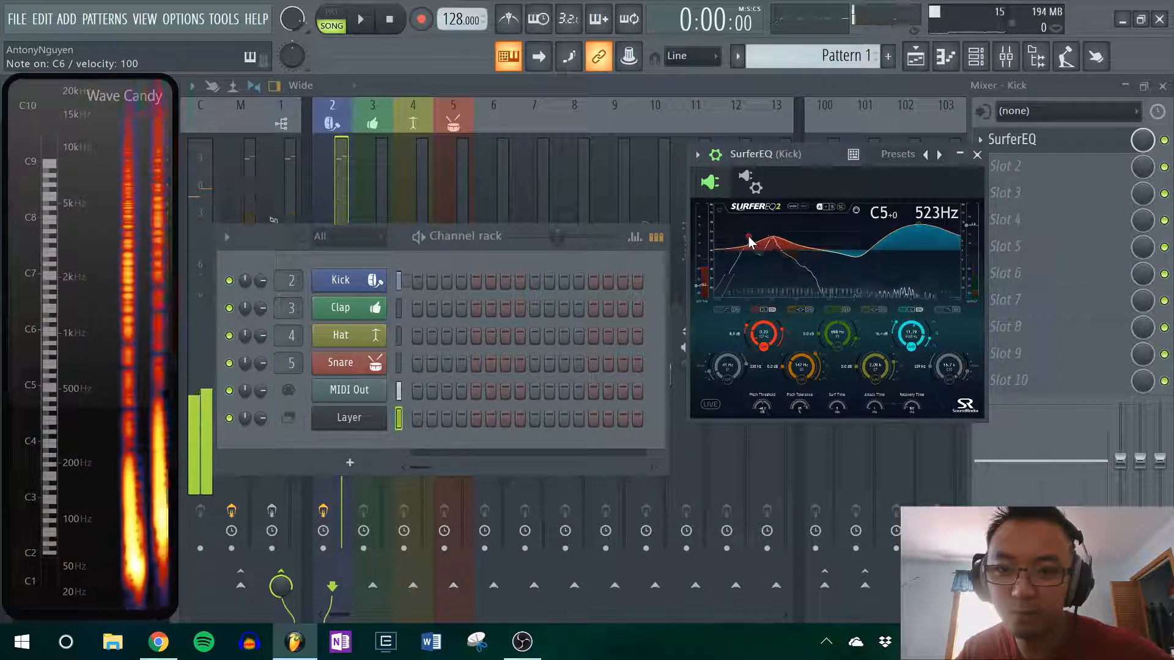
# Alternate between C5 and C6 on the Layer channel to examine how the adjusted red band follows the notes.
pyautogui.press('q')
pyautogui.press('z')
pyautogui.press('q')
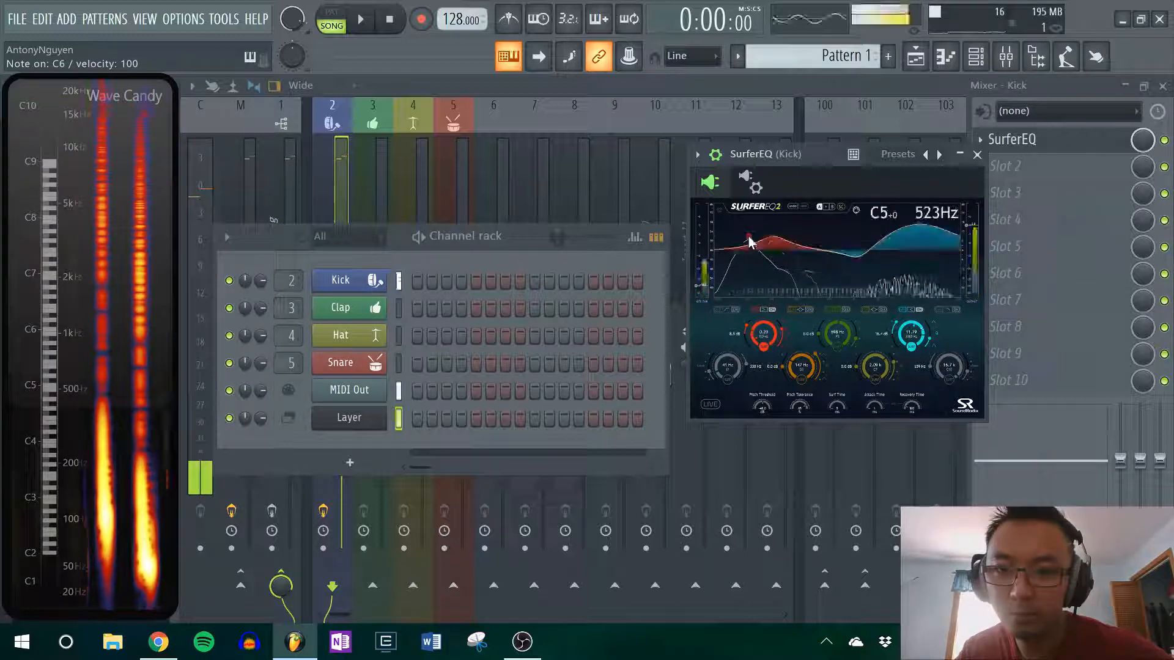
pyautogui.press('z')
pyautogui.press('q')
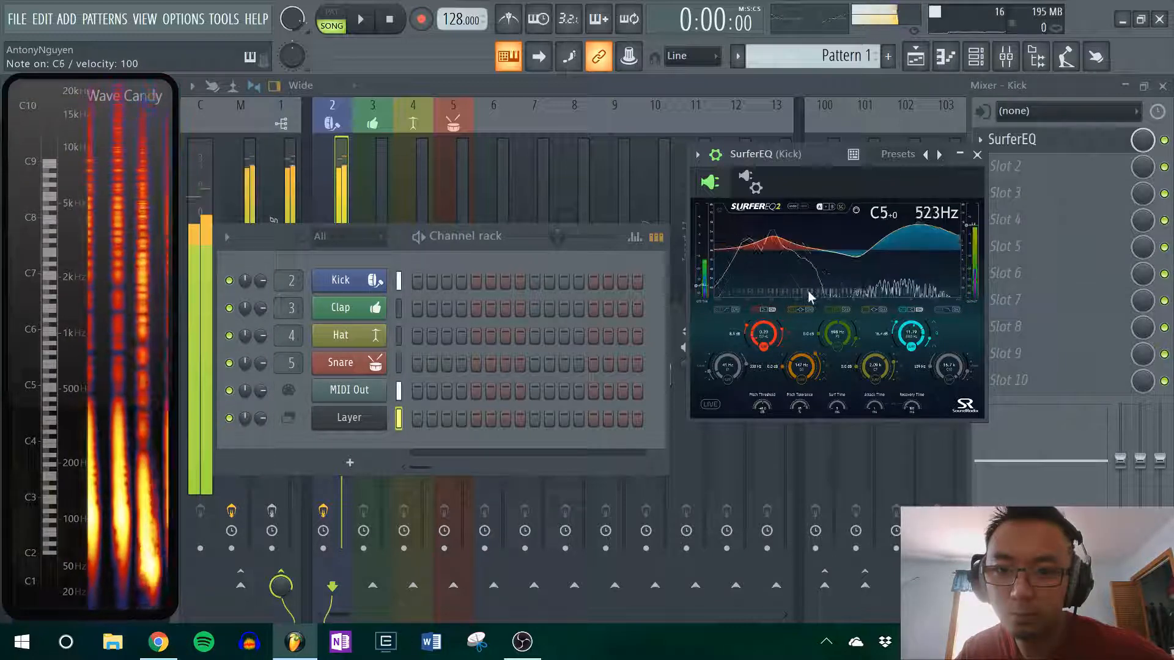
pyautogui.press('z')
pyautogui.press('q')
pyautogui.press('z')
pyautogui.press('q')
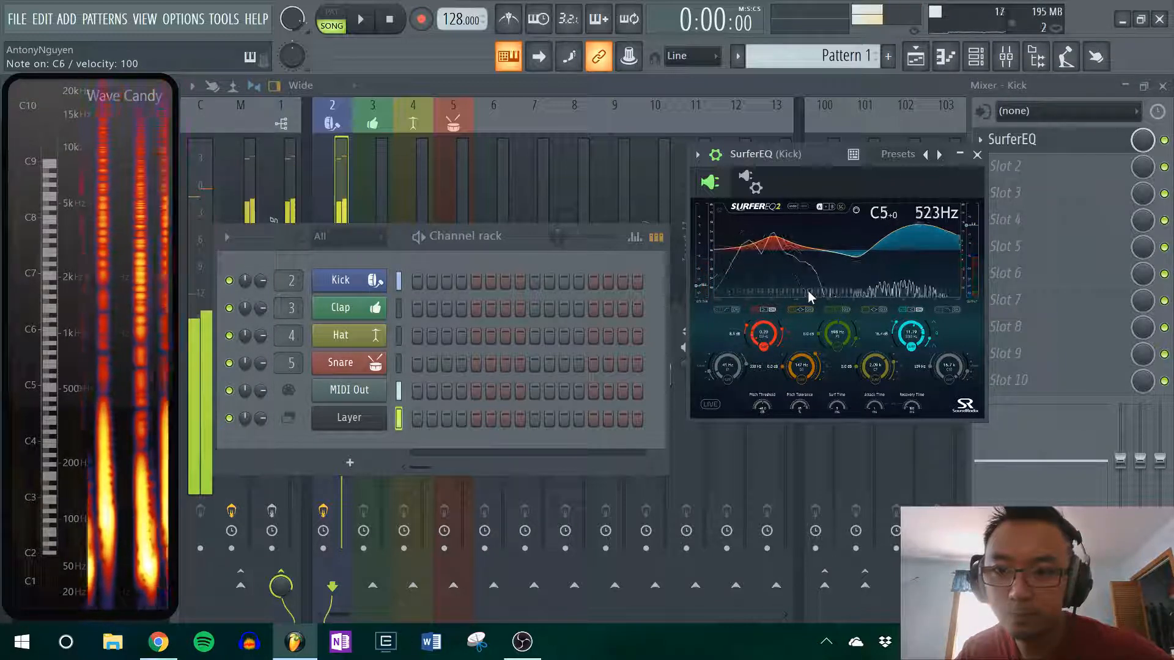
pyautogui.press('z')
pyautogui.press('q')
pyautogui.press('z')
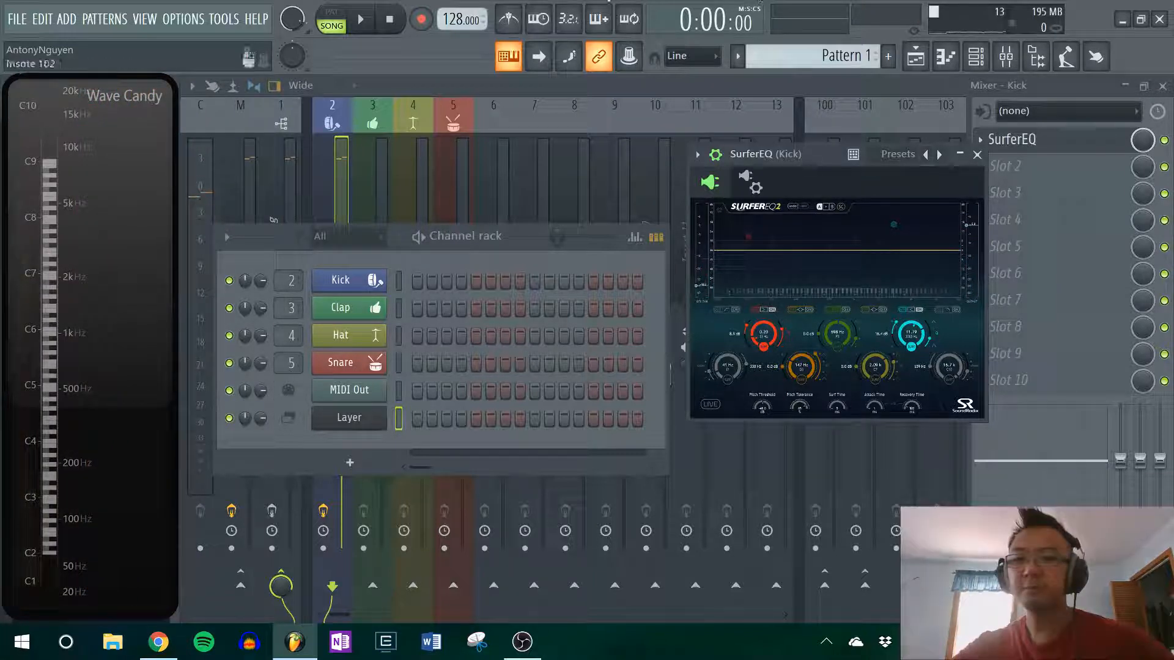
# Close SurferEQ, disable it on the Kick mixer track and load Patcher into effect slot 2.
pyautogui.click(976, 154)
pyautogui.moveTo(525, 243); pyautogui.dragTo(568, 234)
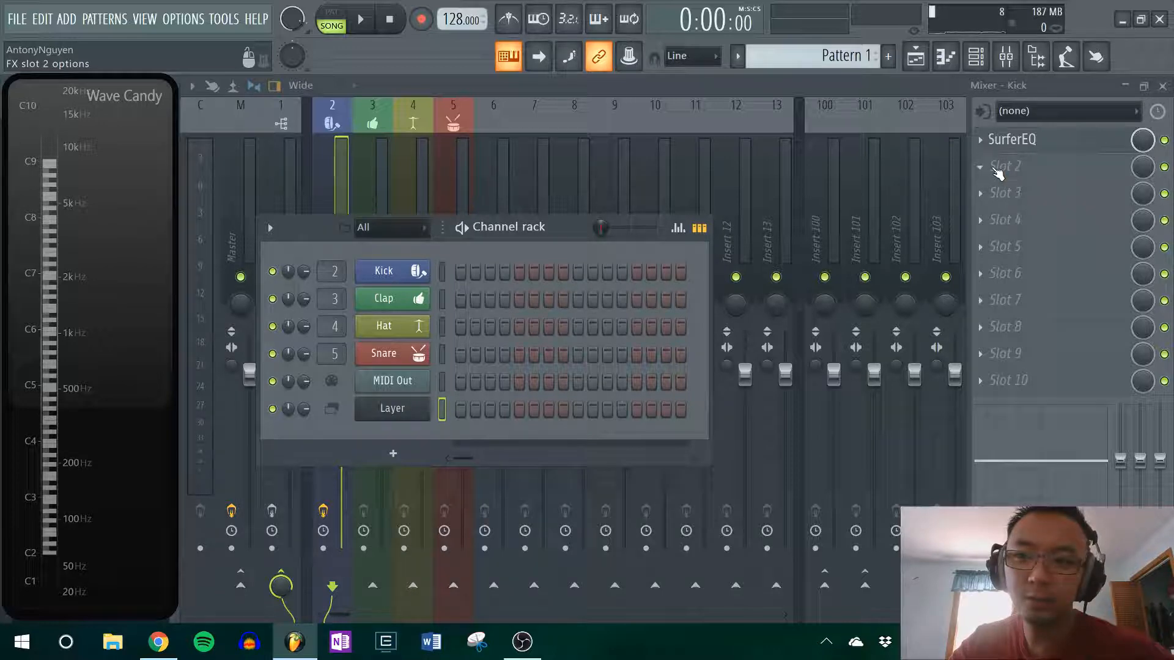
pyautogui.click(1164, 142)
pyautogui.click(981, 166)
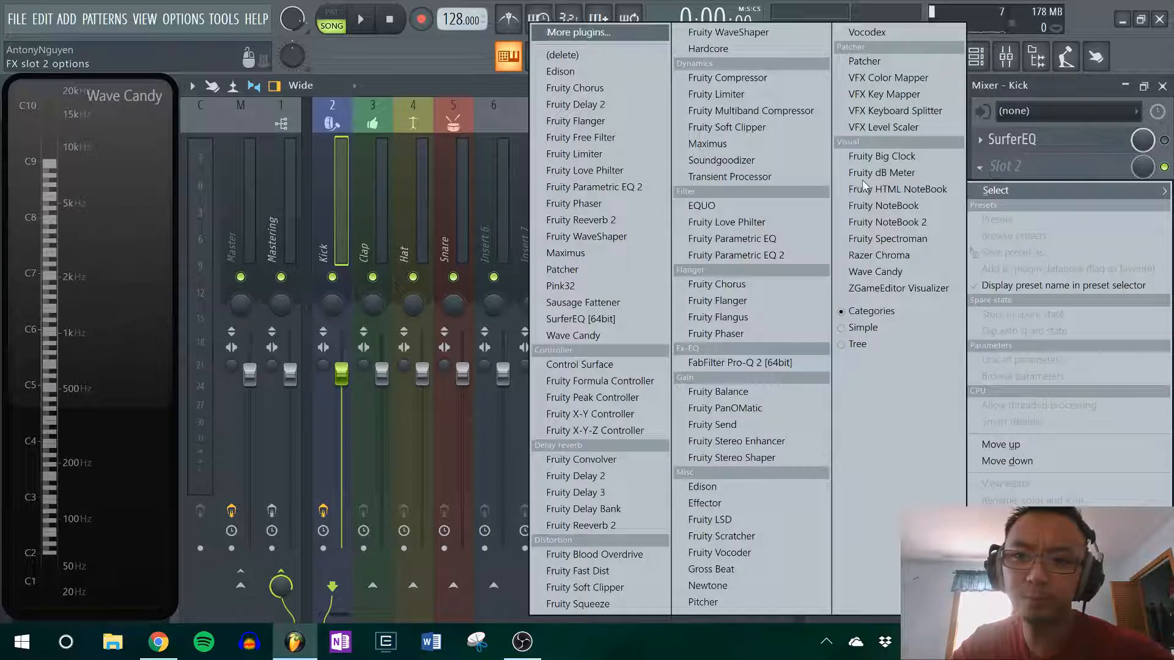
pyautogui.click(627, 269)
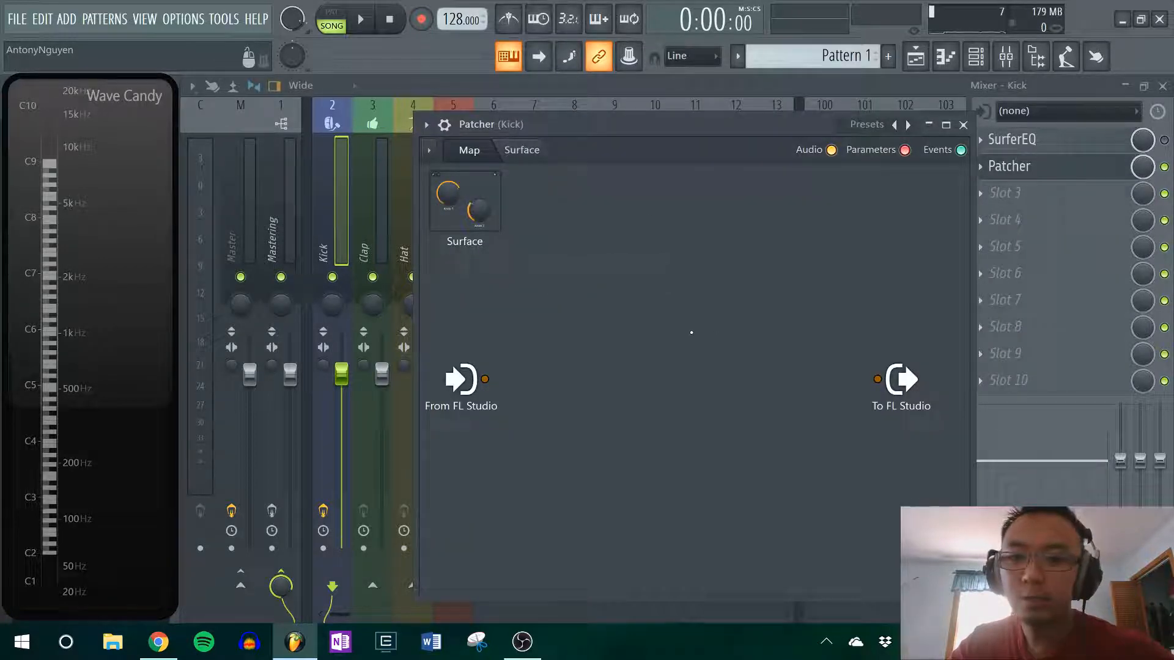
pyautogui.rightClick(689, 333)
pyautogui.moveTo(709, 359)
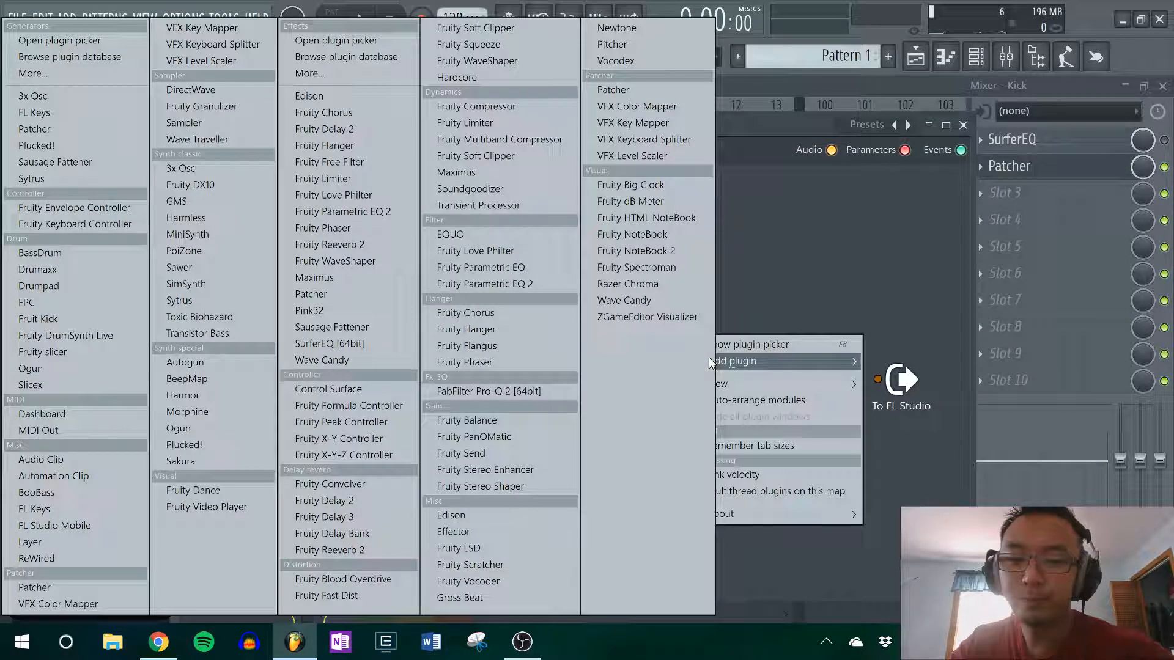
pyautogui.click(752, 264)
# Save the settings of the Kick track's SurferEQ as a preset named surfereq_tut and close the plugin.
pyautogui.click(1063, 142)
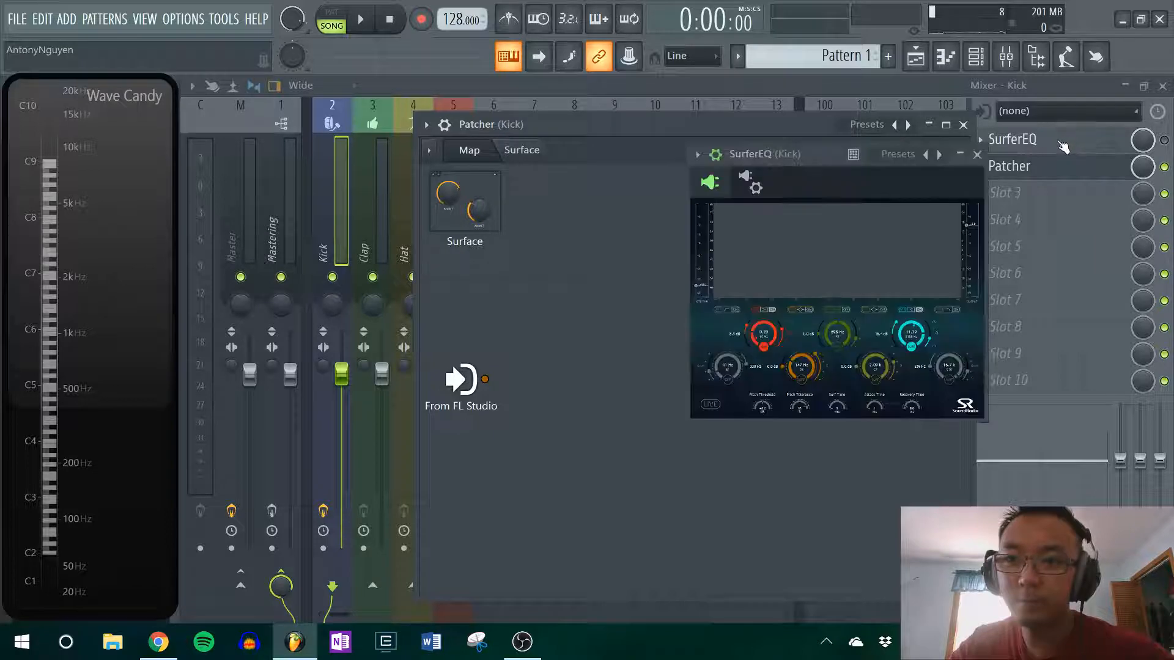
pyautogui.click(697, 154)
pyautogui.click(740, 236)
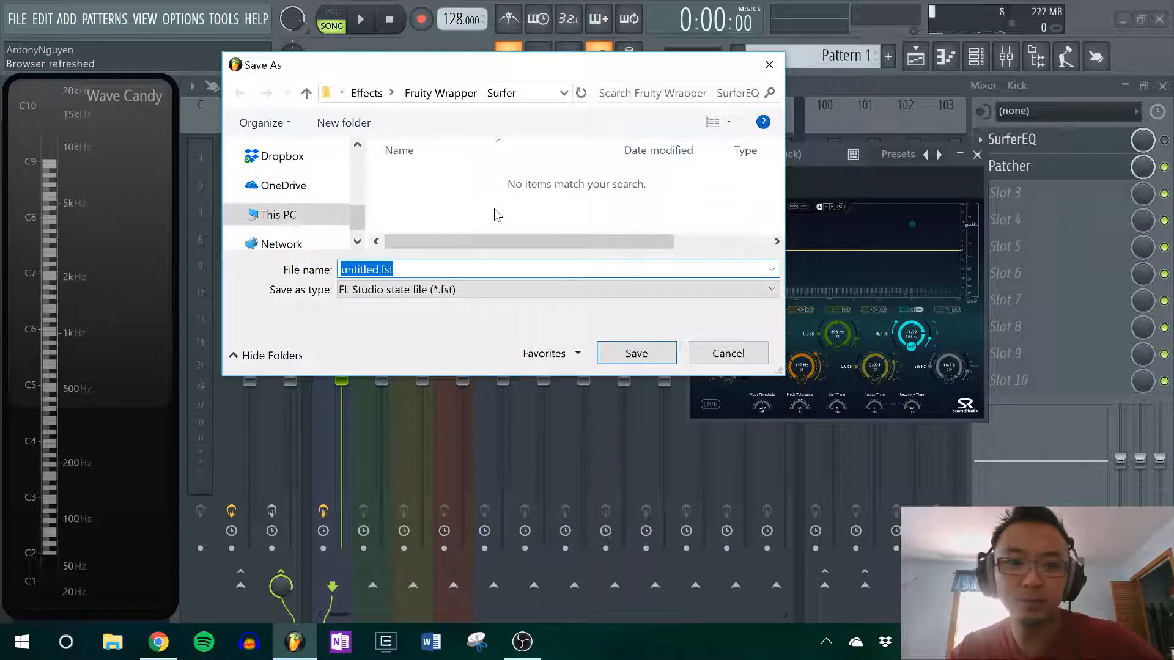
pyautogui.write('surfereq_tut')
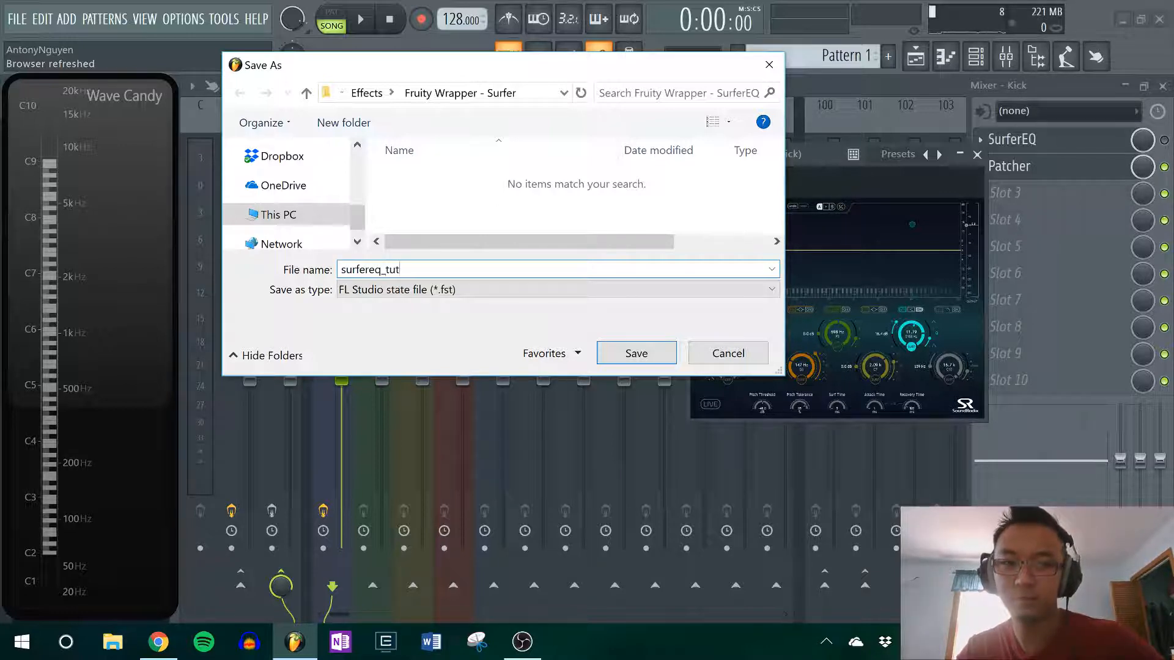
pyautogui.press('Return')
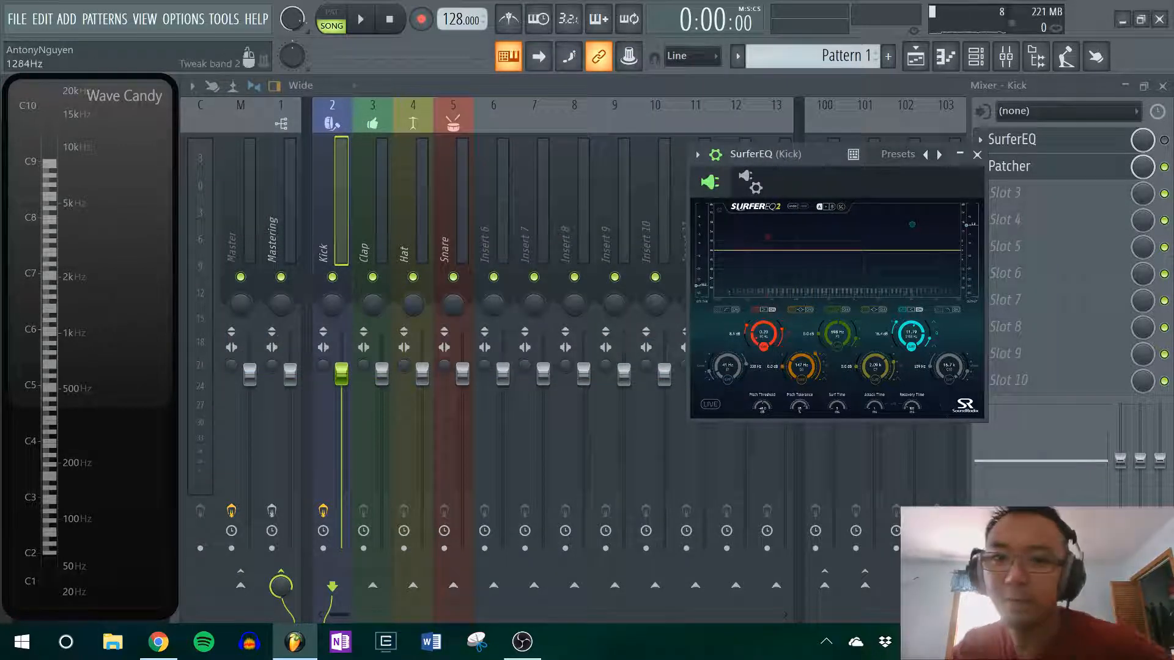
pyautogui.click(978, 156)
# Add SurferEQ [64bit] to the Patcher map and place it between From FL Studio and To FL Studio.
pyautogui.click(1015, 170)
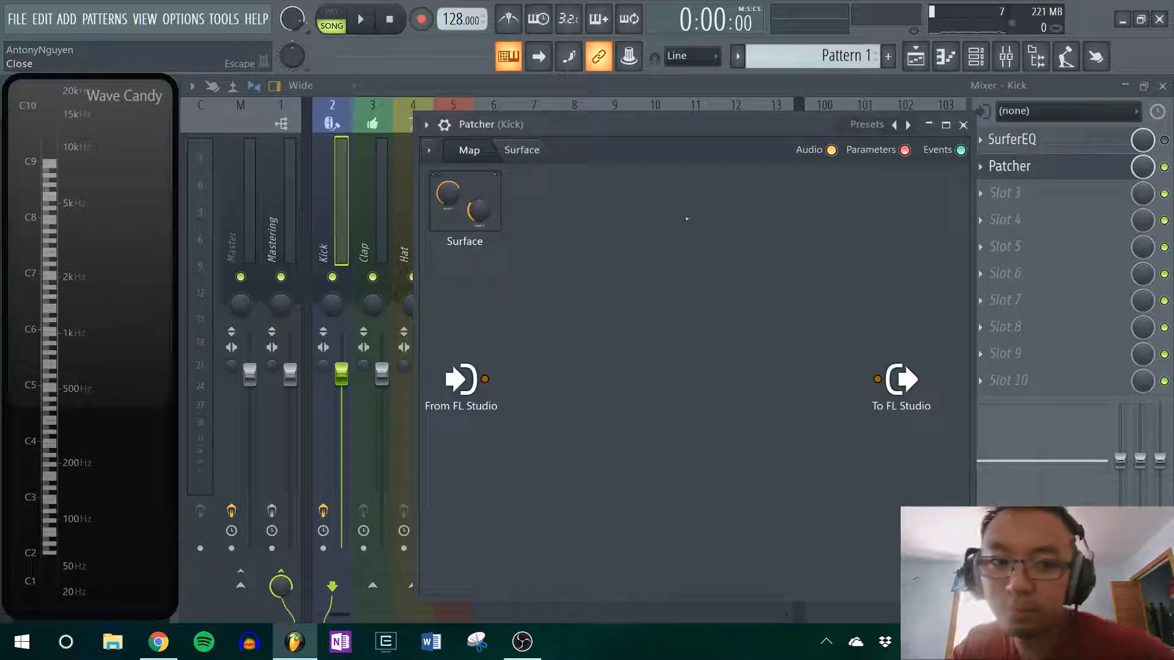
pyautogui.rightClick(671, 332)
pyautogui.moveTo(709, 362)
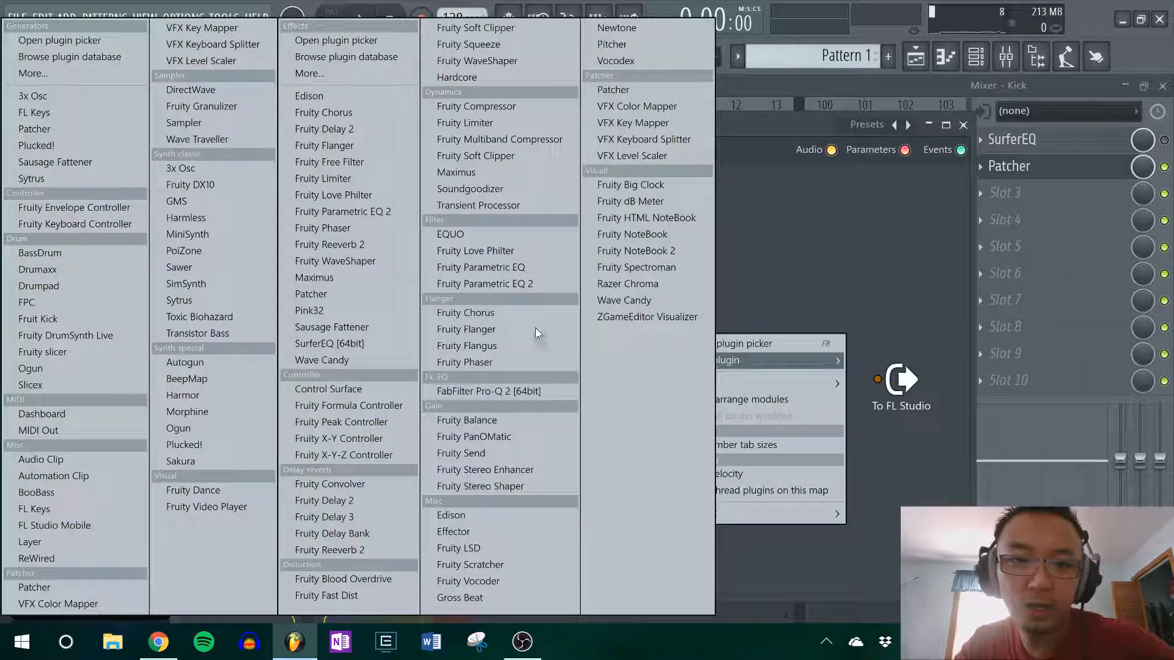
pyautogui.click(351, 344)
pyautogui.moveTo(663, 354); pyautogui.dragTo(675, 319)
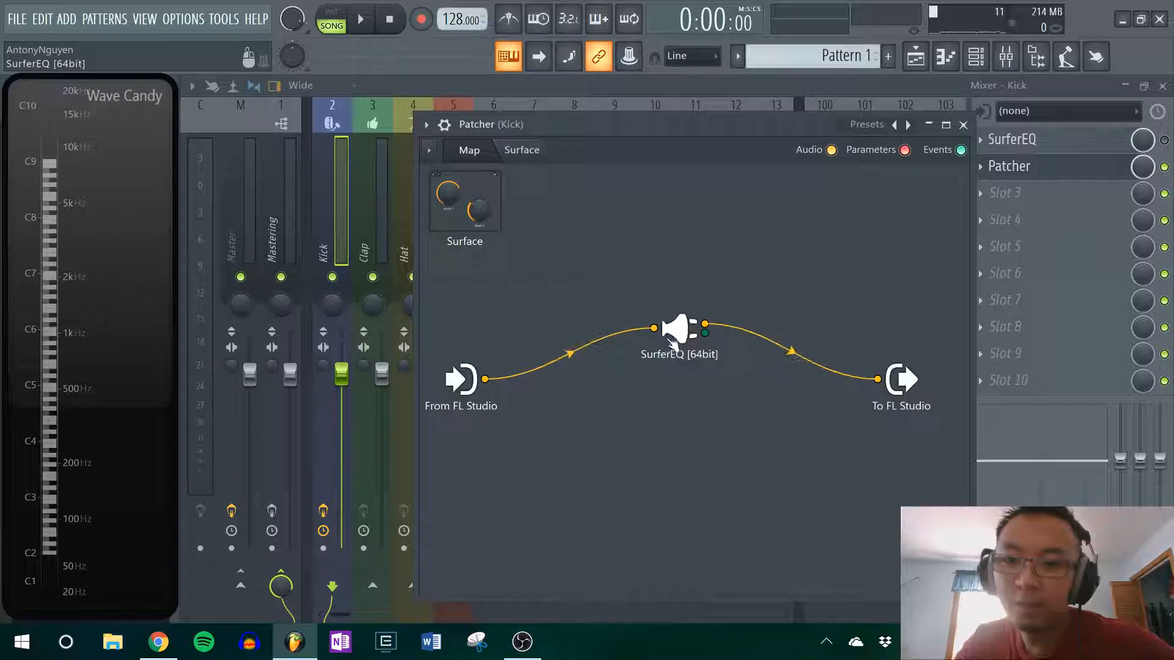
# Load the surfereq_tut preset into Patcher's SurferEQ and reposition its window over the map.
pyautogui.doubleClick(680, 323)
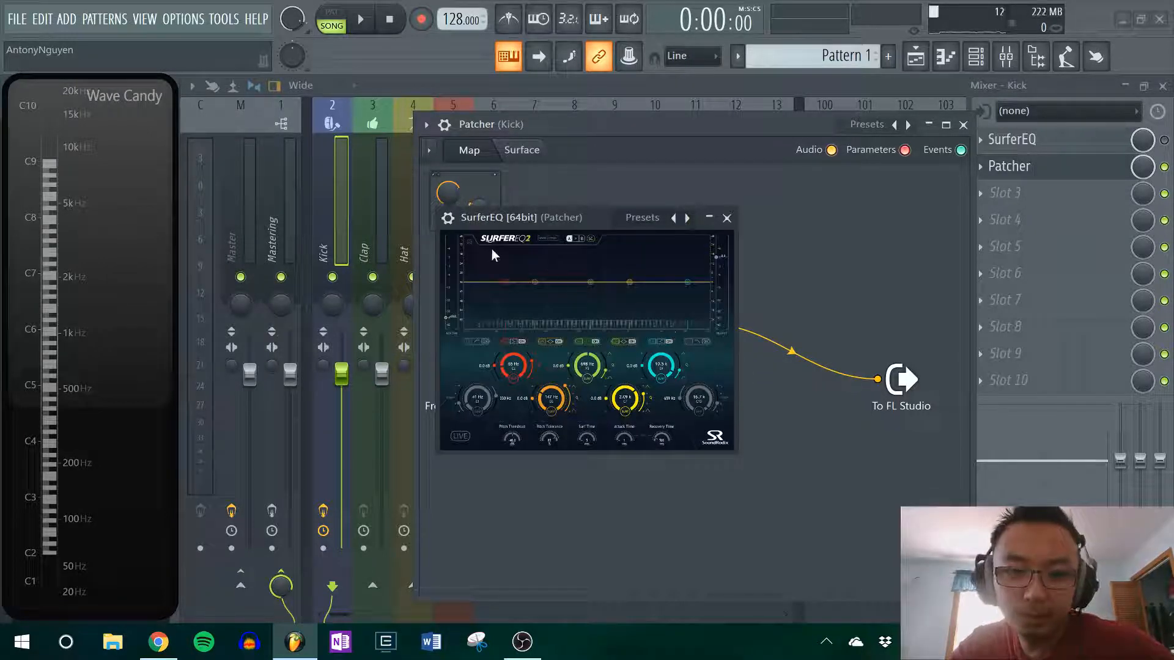
pyautogui.click(448, 218)
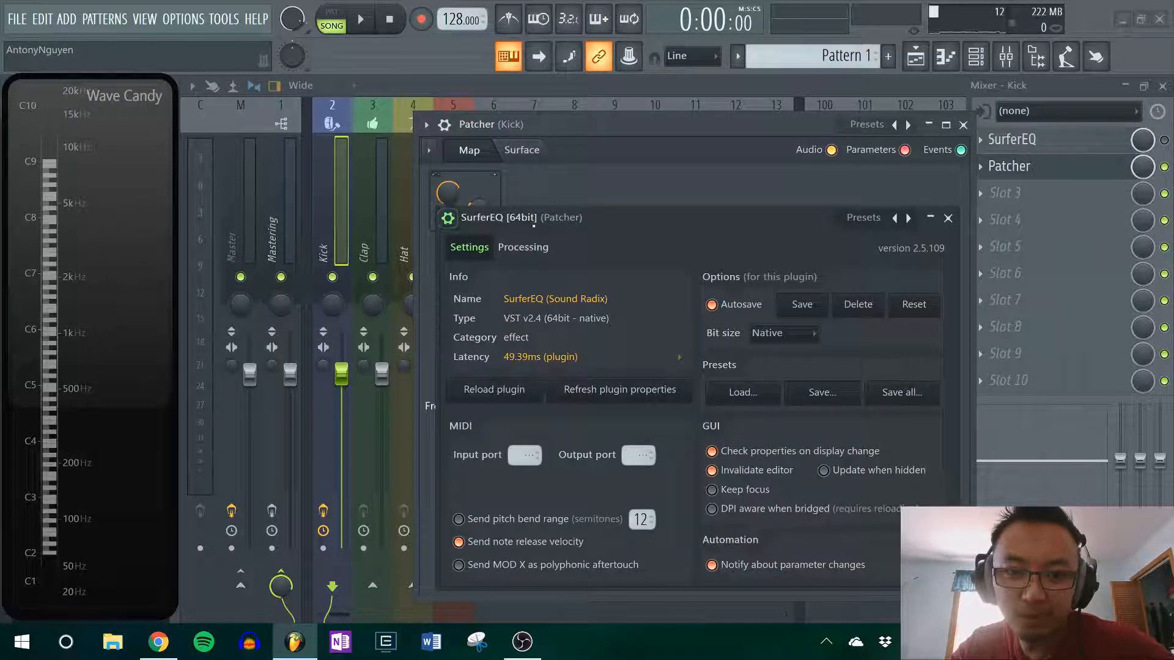
pyautogui.click(447, 218)
pyautogui.click(687, 219)
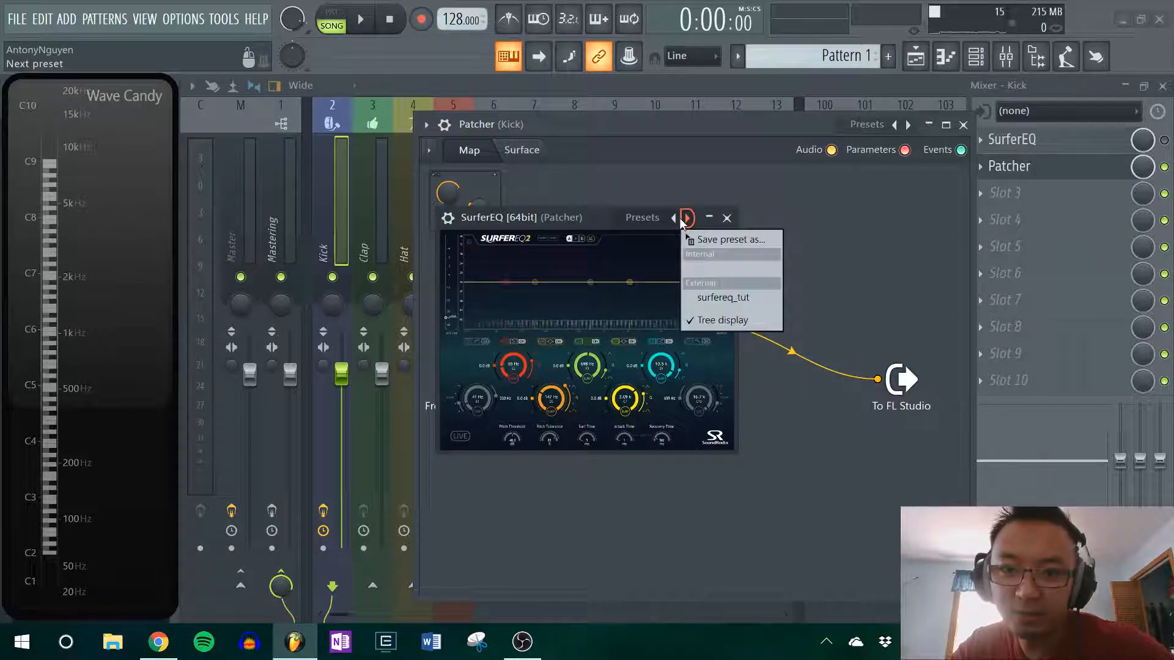
pyautogui.click(701, 298)
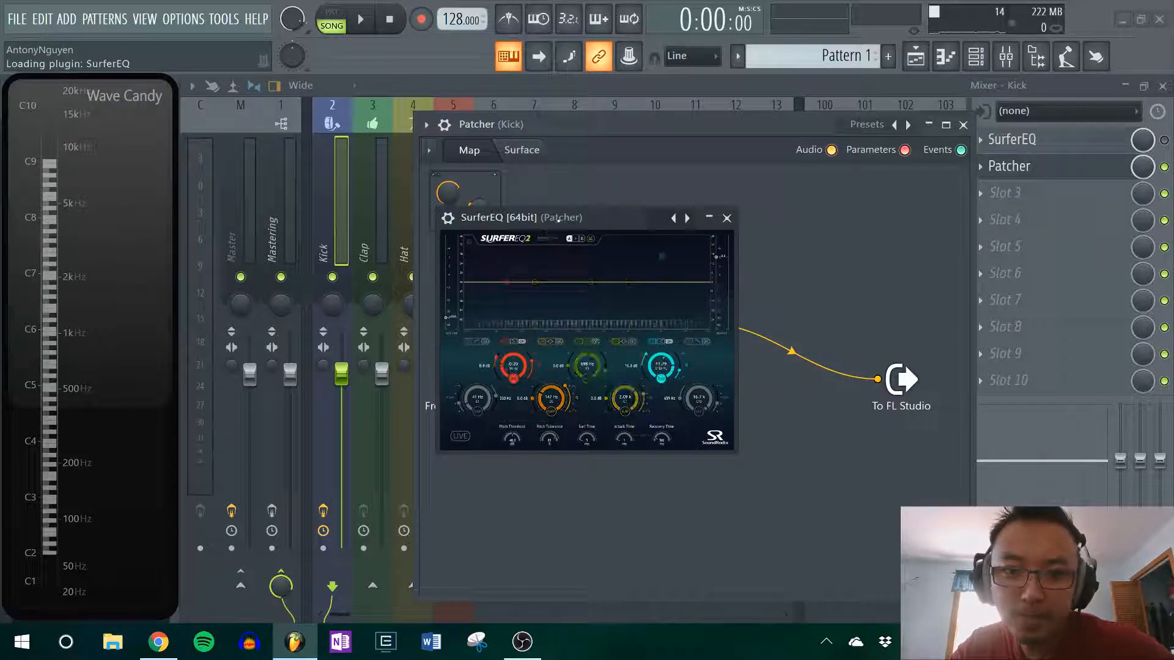
pyautogui.moveTo(564, 217); pyautogui.dragTo(669, 208)
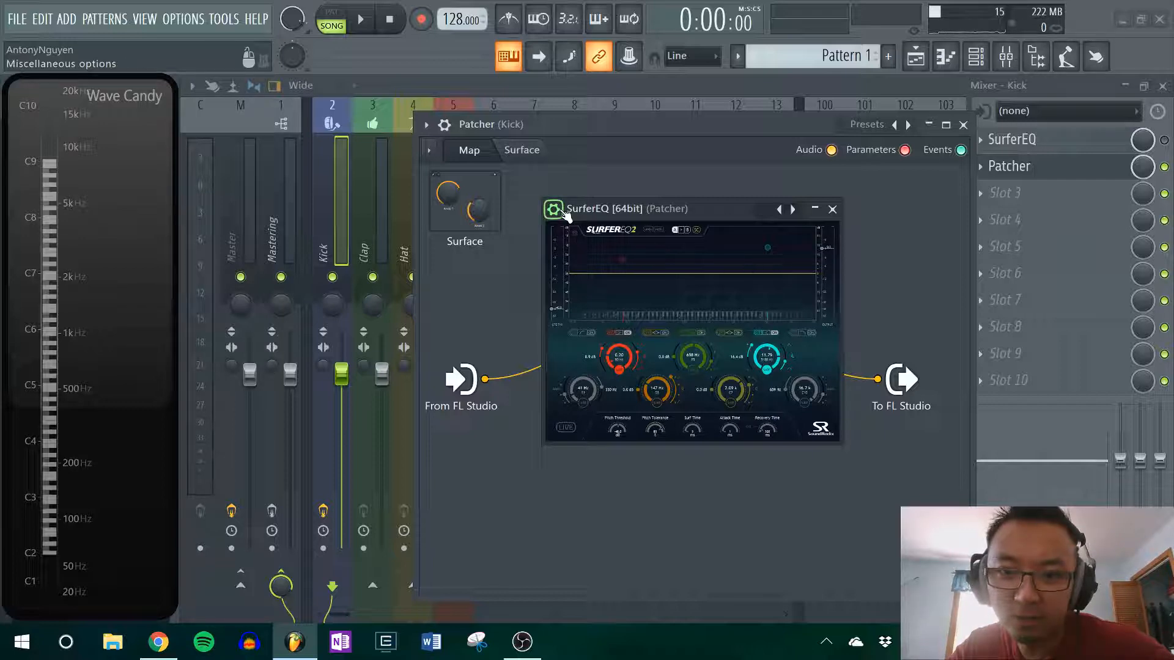
# Check the MIDI options and MIDI input port of Patcher's SurferEQ, and close its window.
pyautogui.click(575, 233)
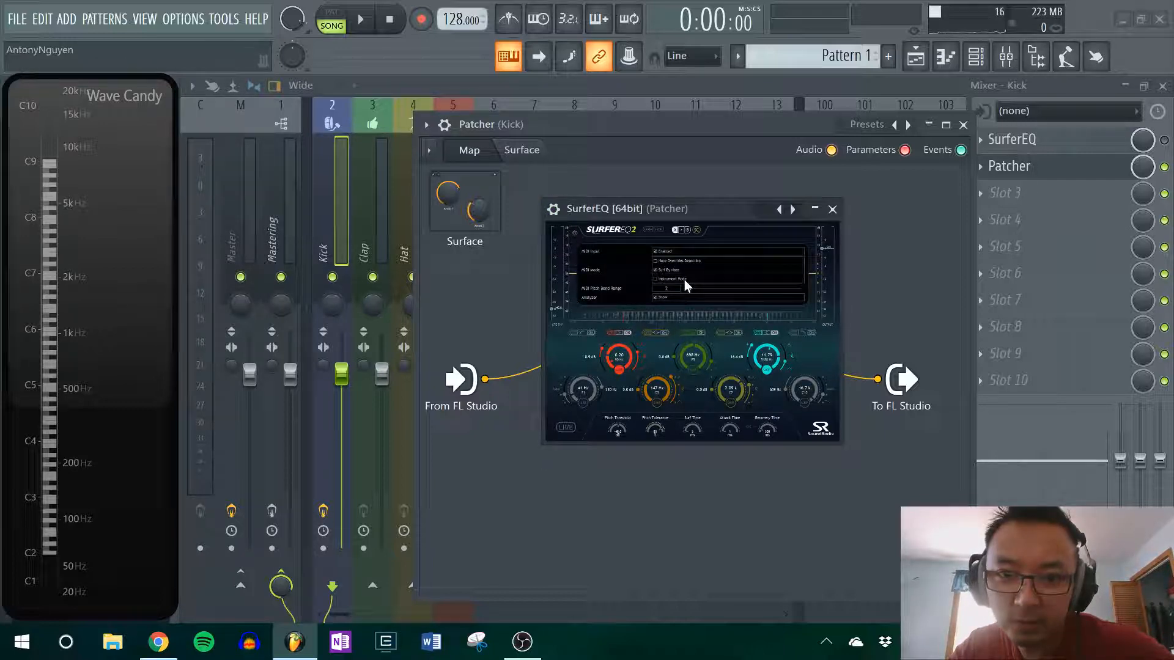
pyautogui.click(553, 209)
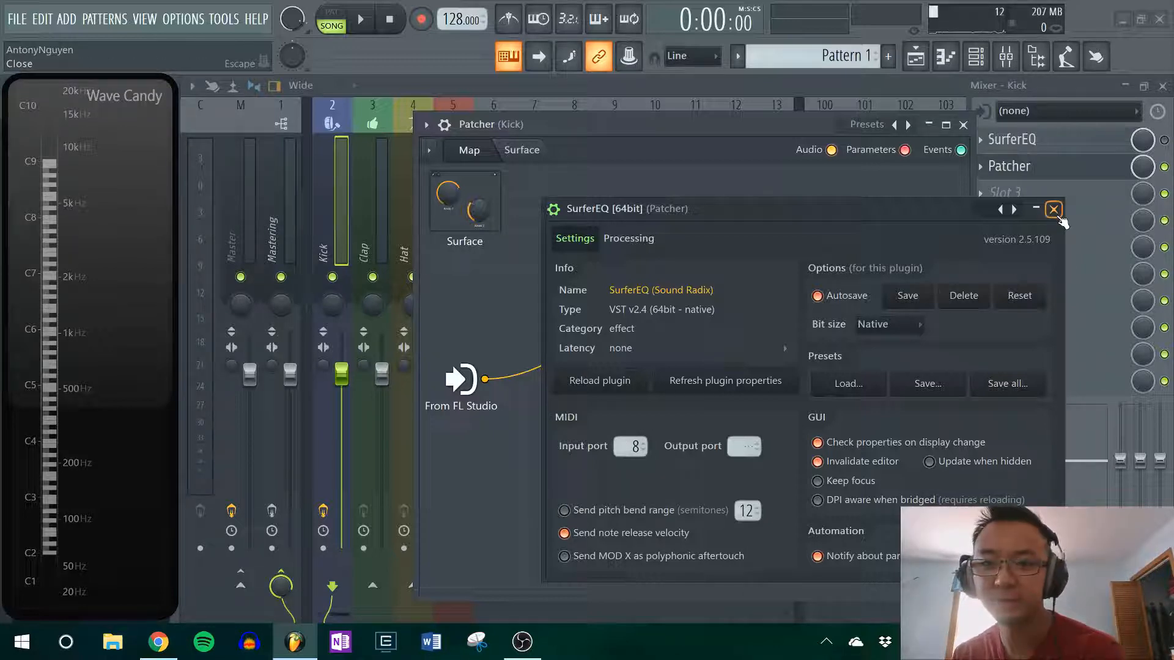
pyautogui.click(554, 210)
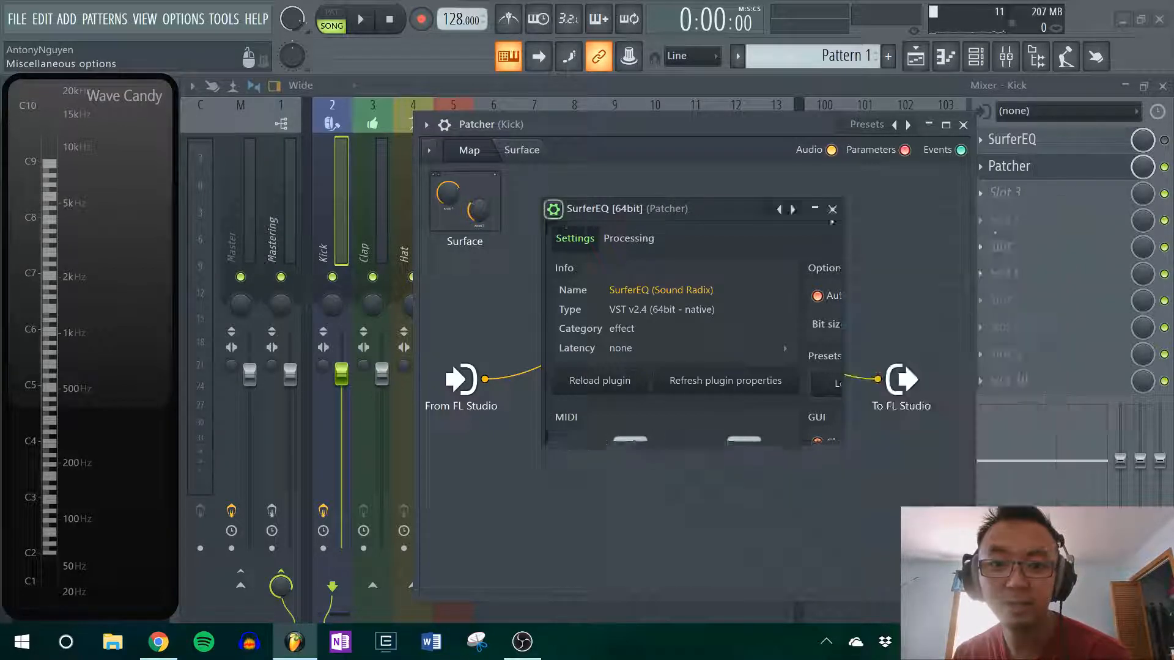
pyautogui.click(833, 210)
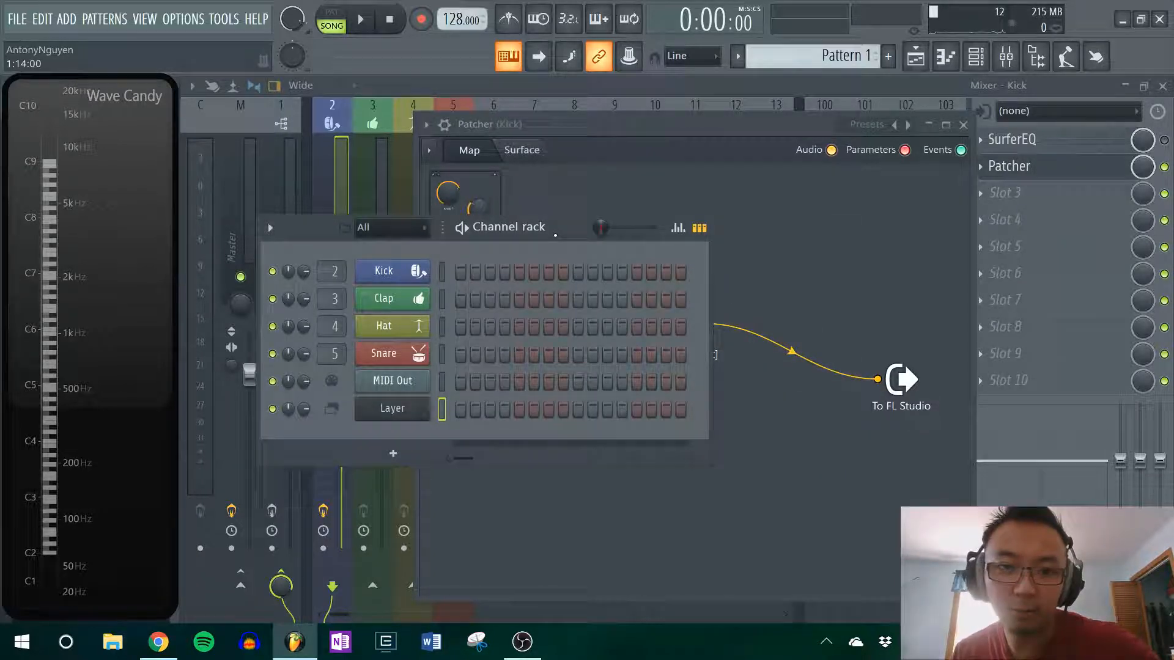
# Review the plugin settings and processing options of Patcher's SurferEQ, and close its window.
pyautogui.press('F6')
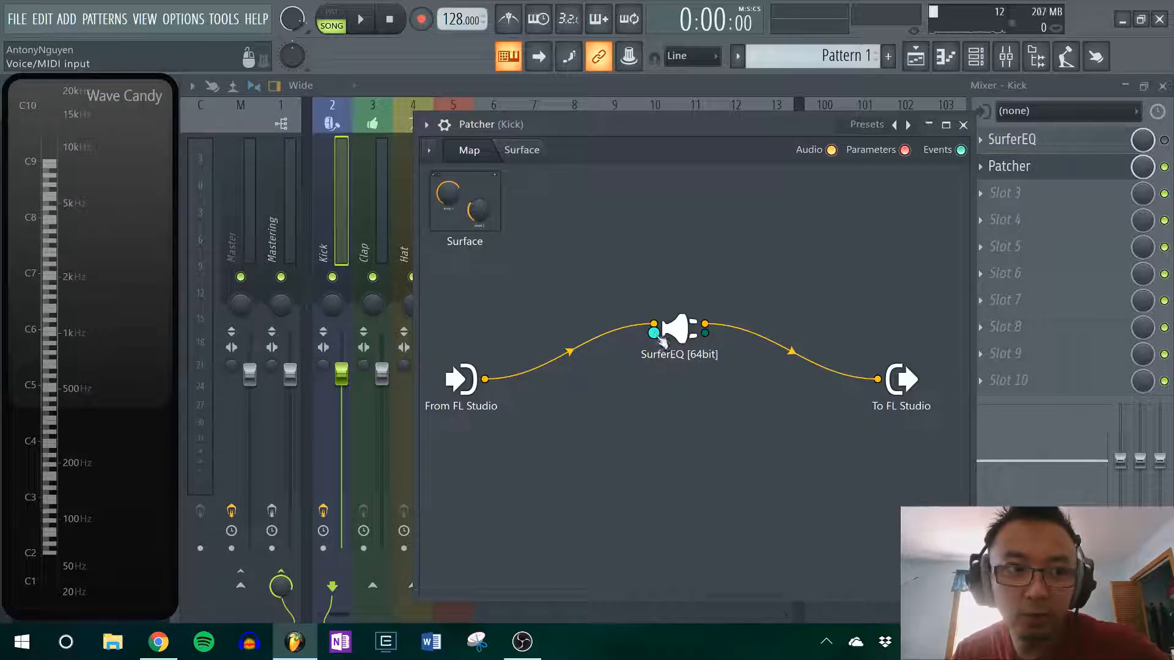
pyautogui.doubleClick(674, 333)
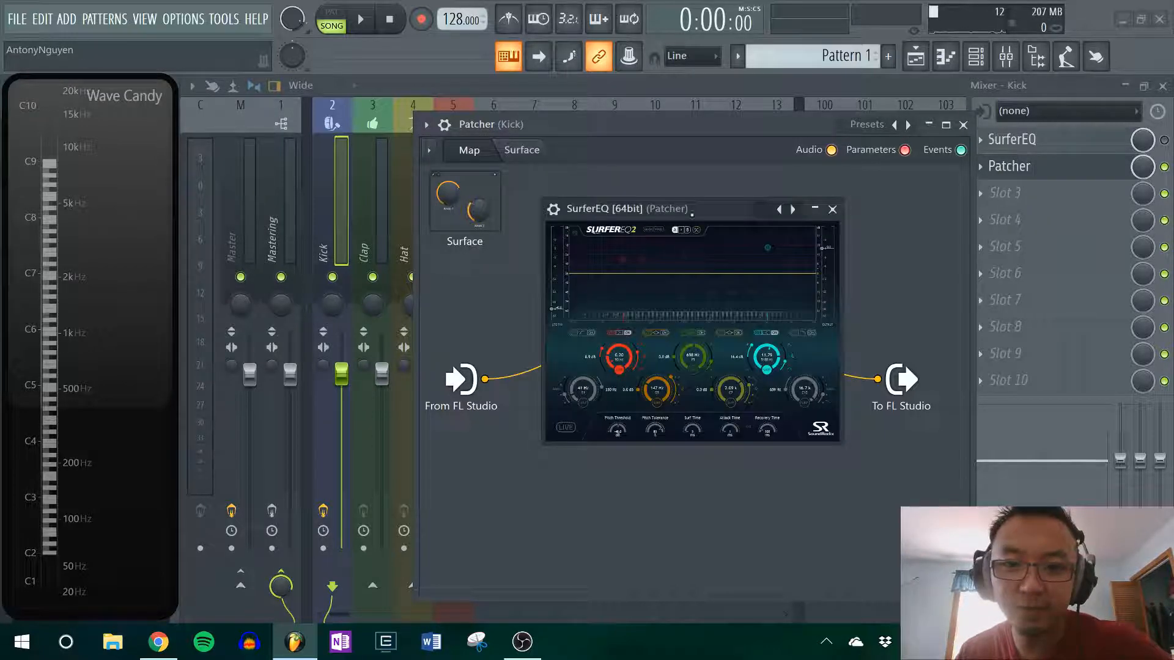
pyautogui.click(554, 209)
pyautogui.click(628, 238)
pyautogui.click(574, 240)
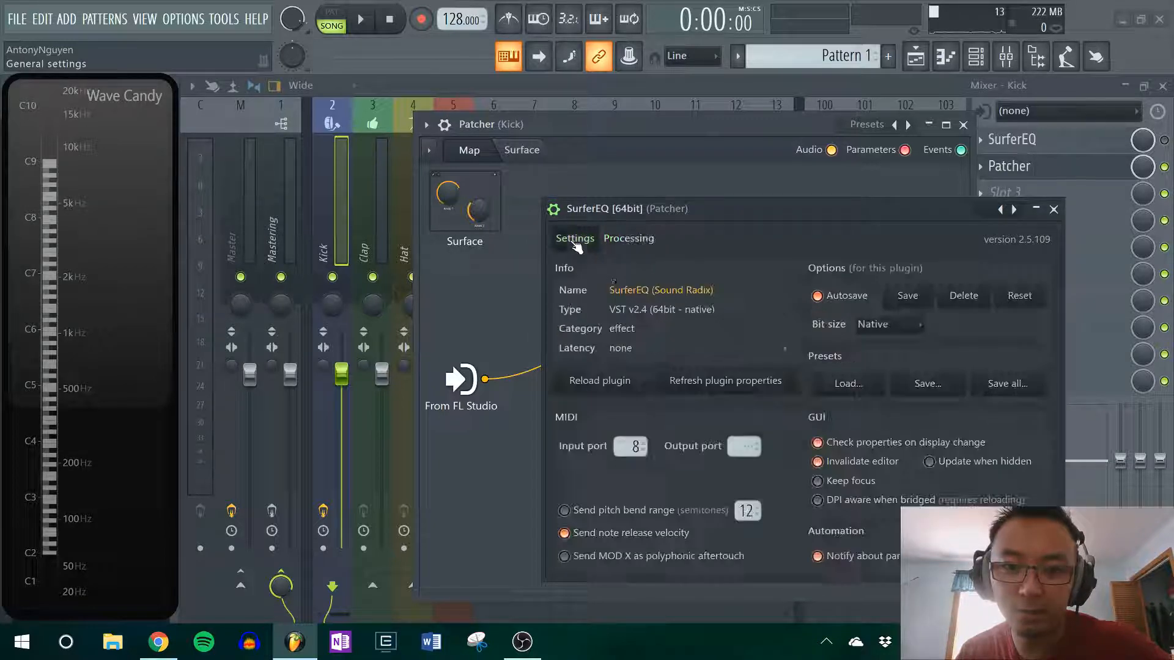
pyautogui.click(628, 238)
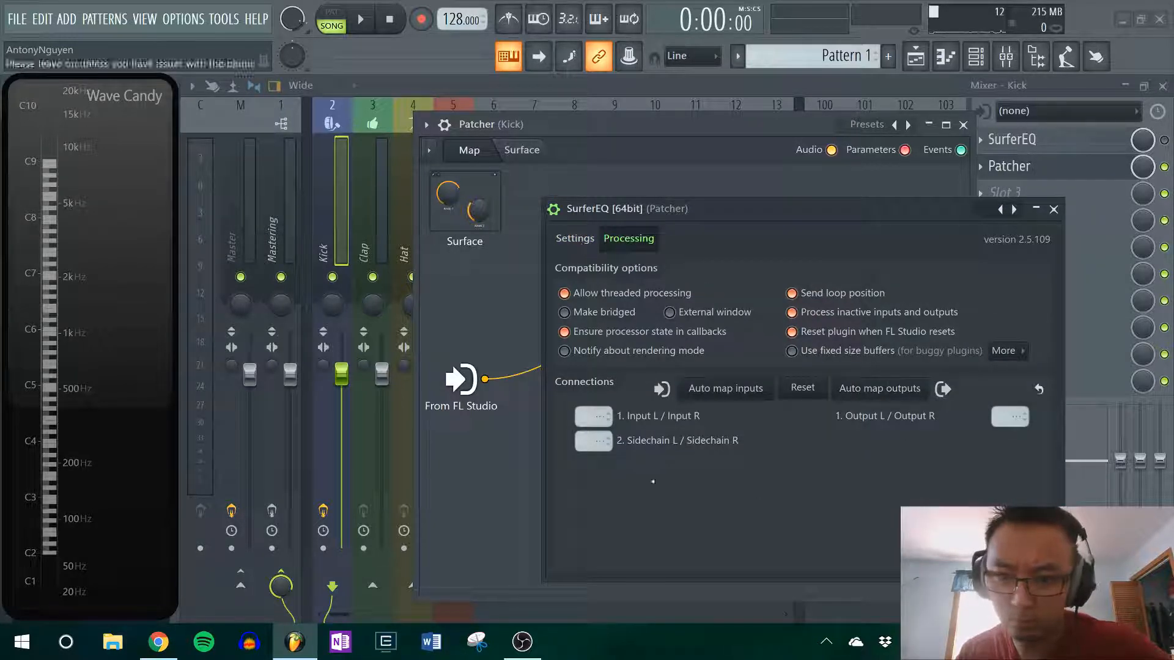
pyautogui.click(574, 239)
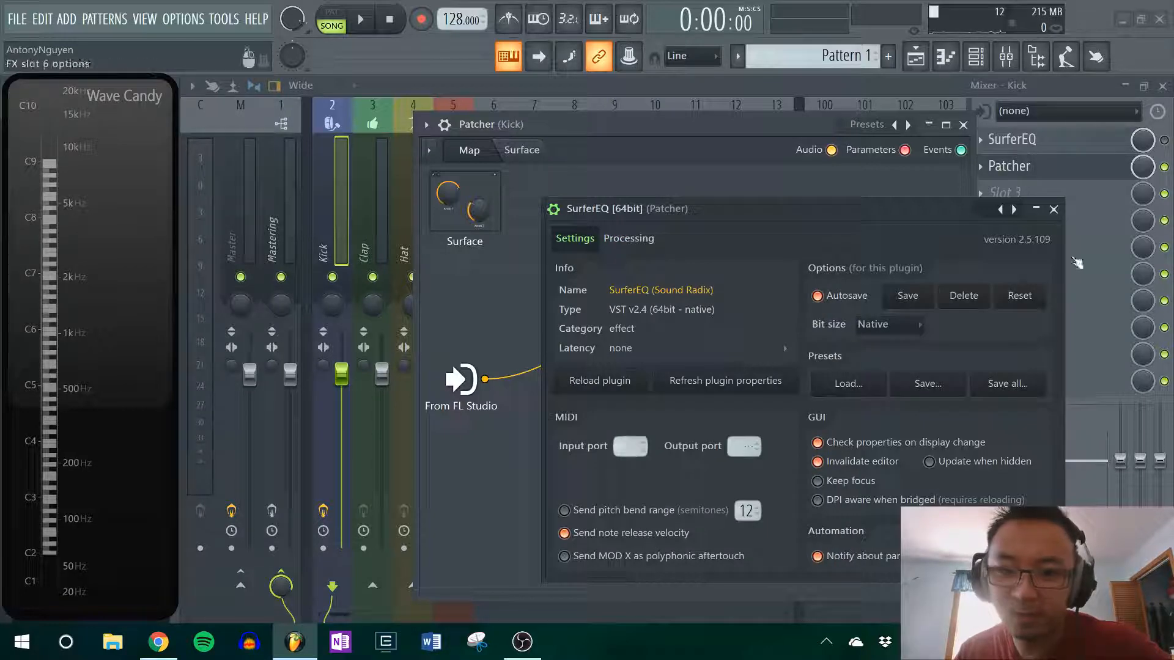
pyautogui.click(1052, 211)
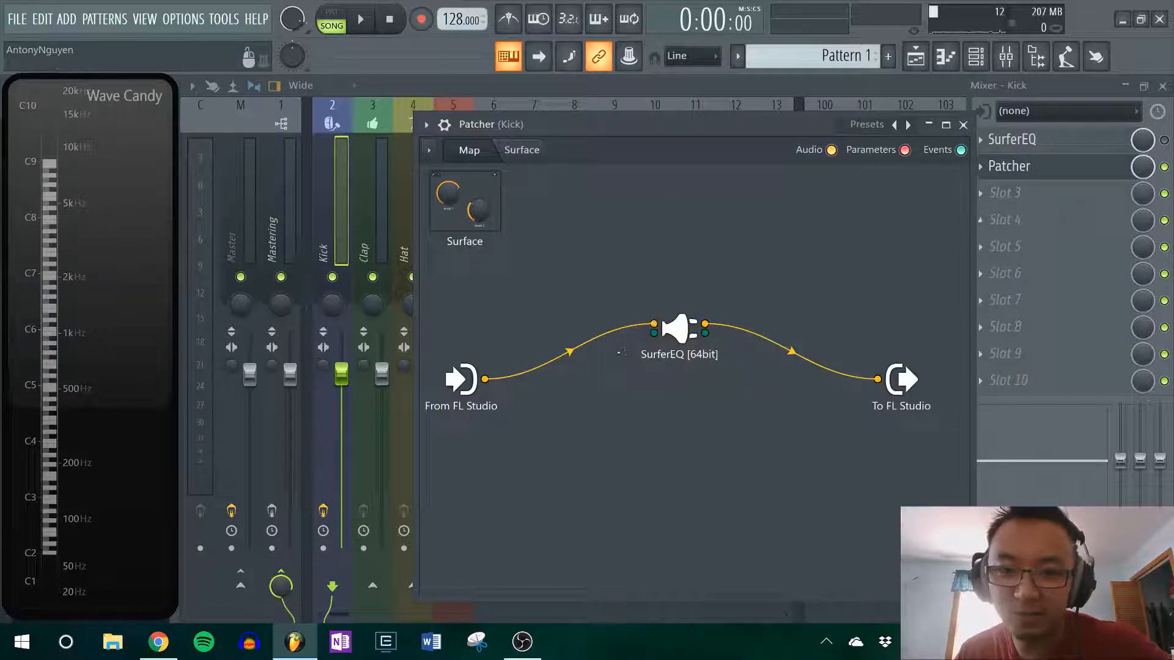
# Check which options are available for the MIDI input of the SurferEQ node in the Patcher map.
pyautogui.rightClick(654, 336)
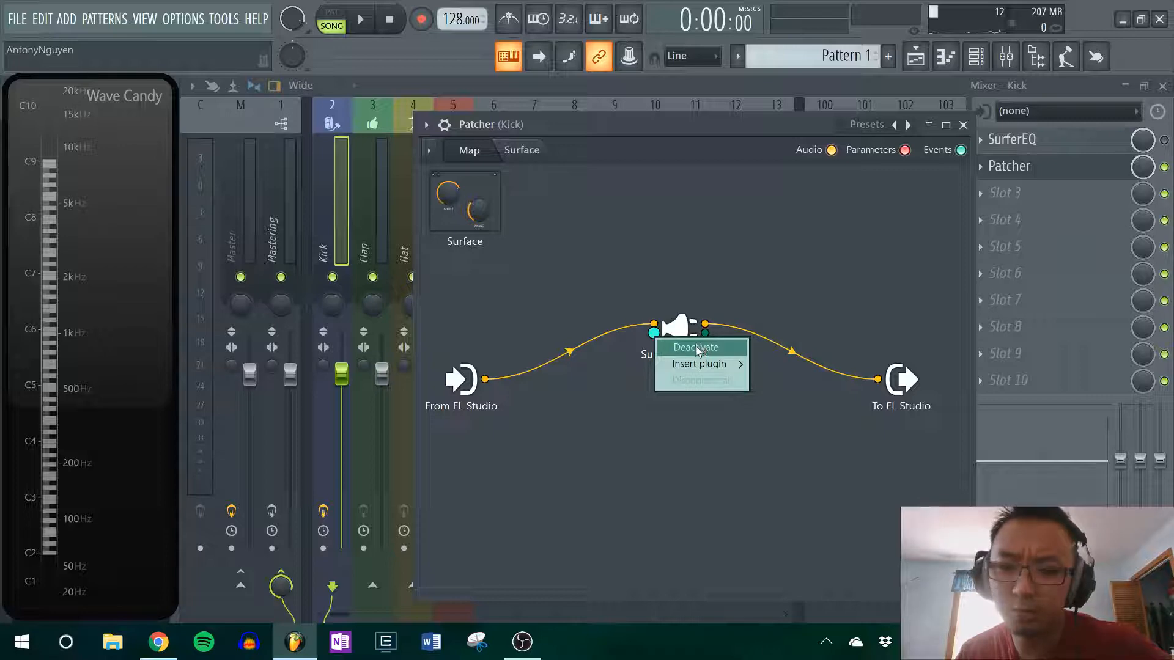
pyautogui.click(622, 390)
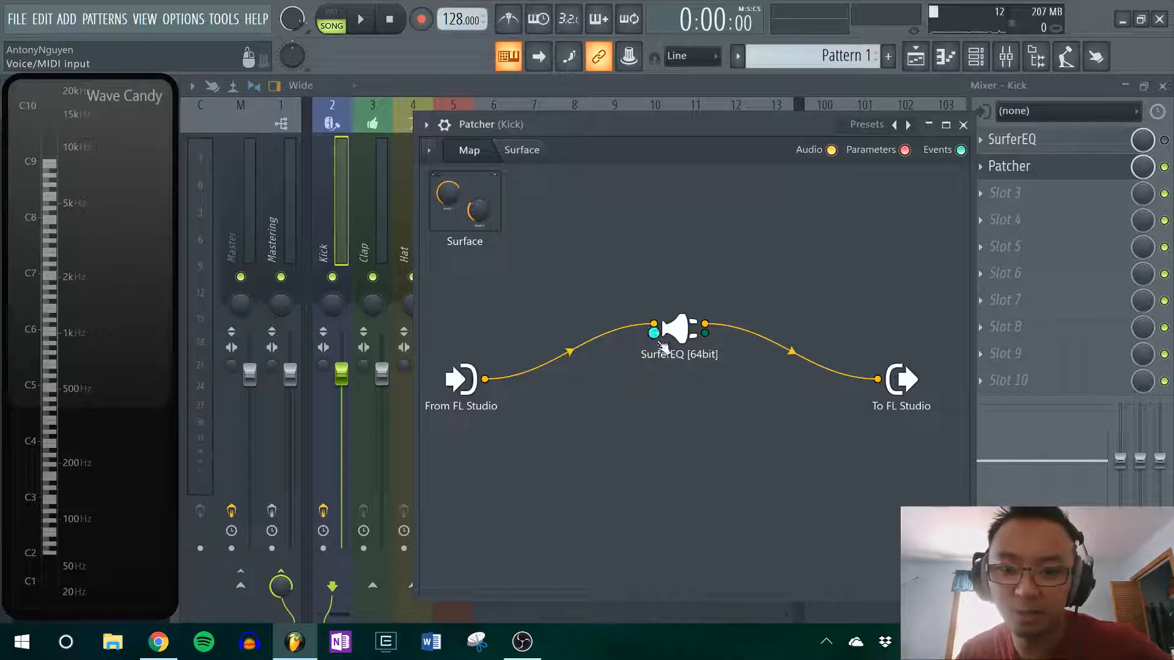
pyautogui.rightClick(658, 341)
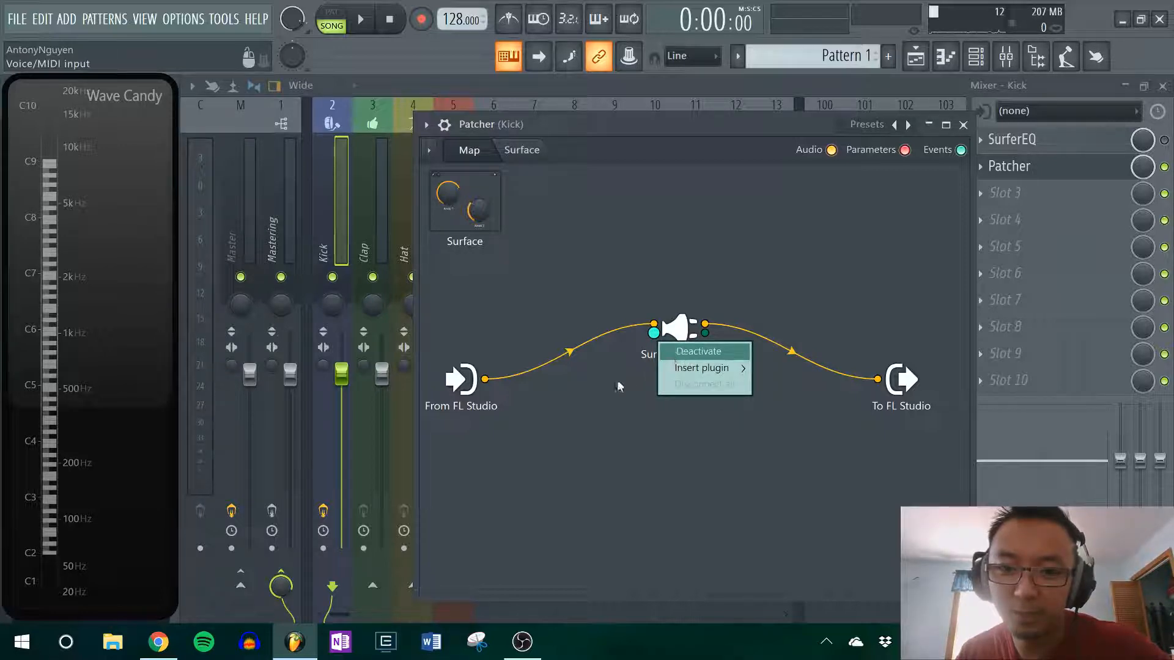
pyautogui.click(619, 386)
# Set the MIDI input port of Patcher's SurferEQ to 8 and close its window.
pyautogui.click(672, 331)
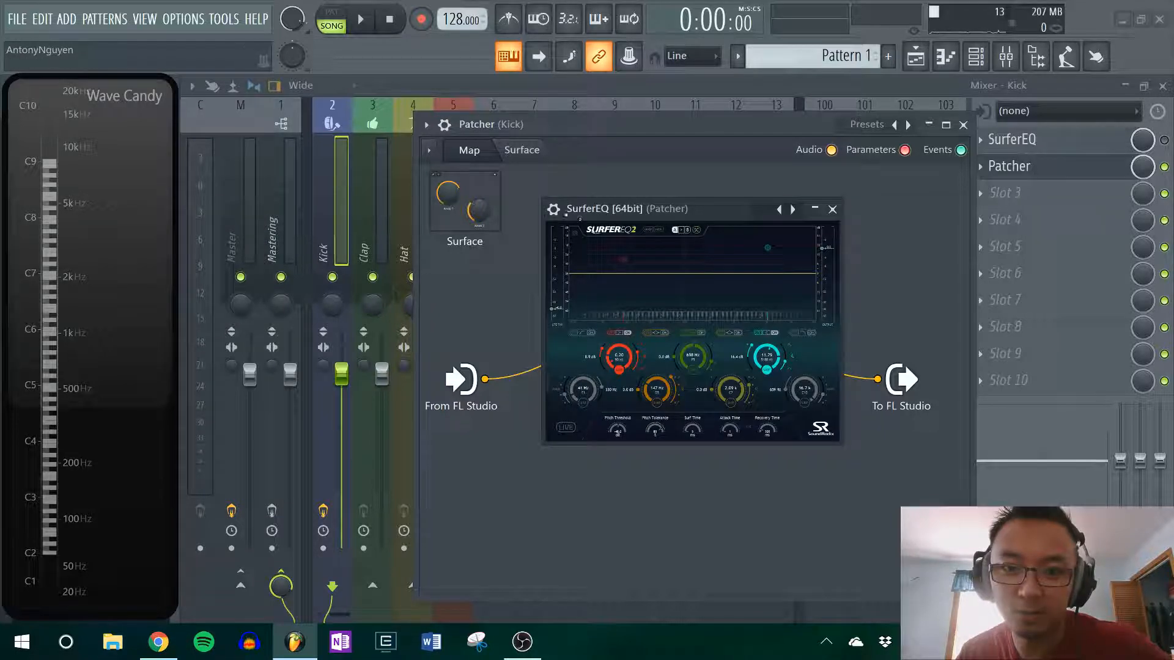
pyautogui.click(553, 209)
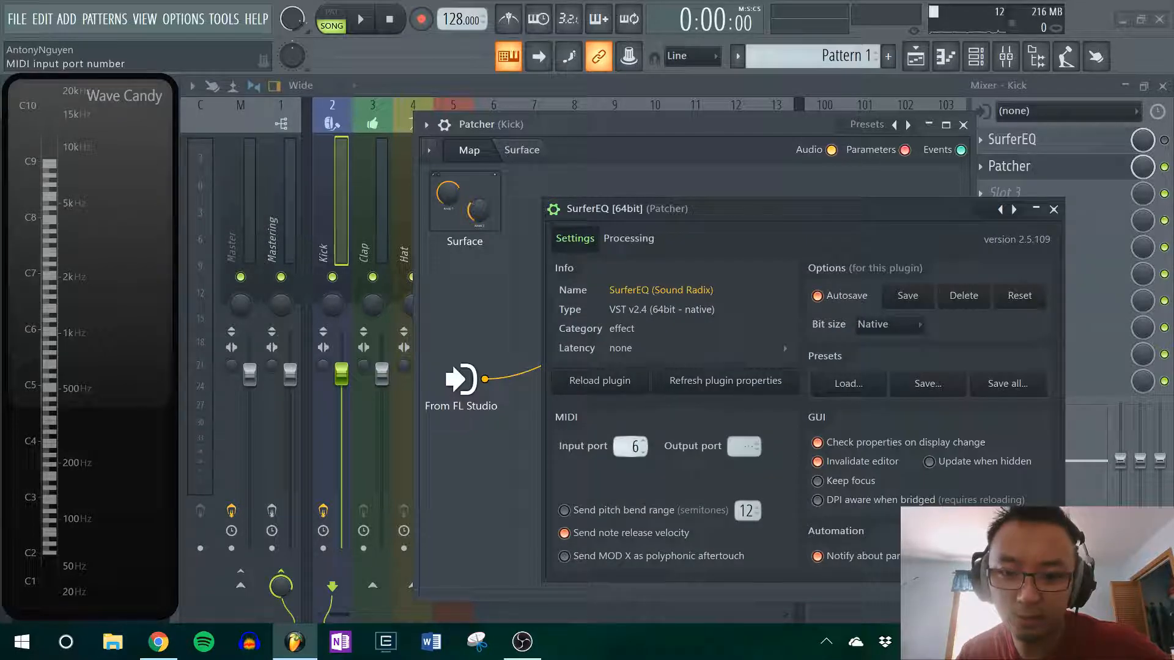
pyautogui.click(1053, 209)
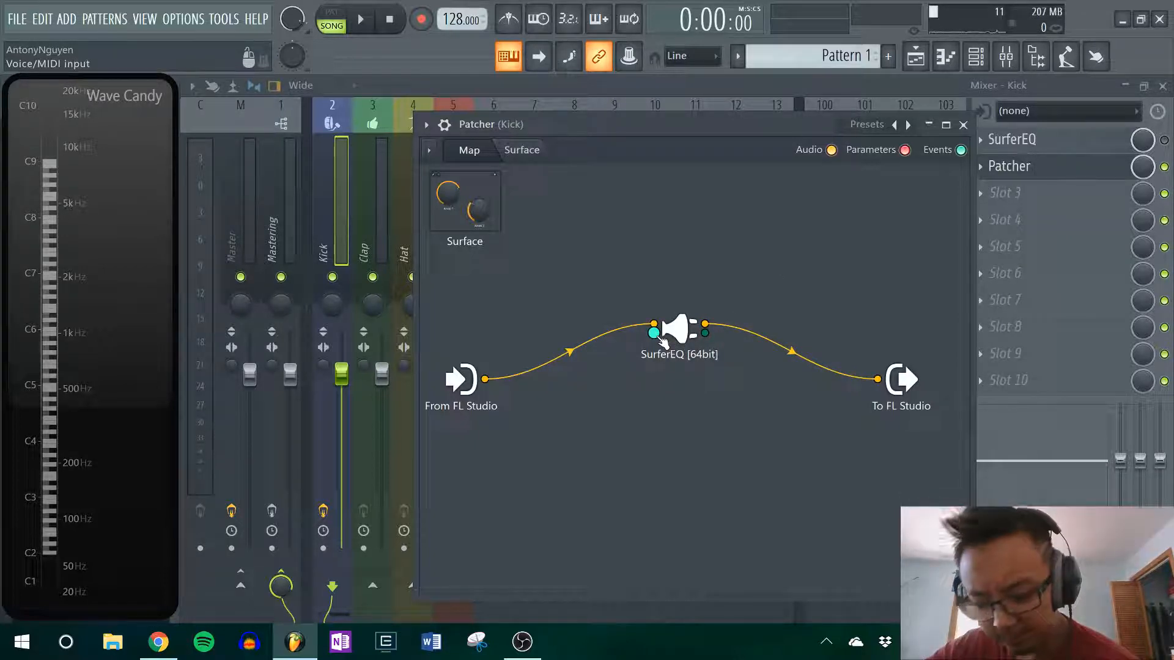
pyautogui.click(662, 333)
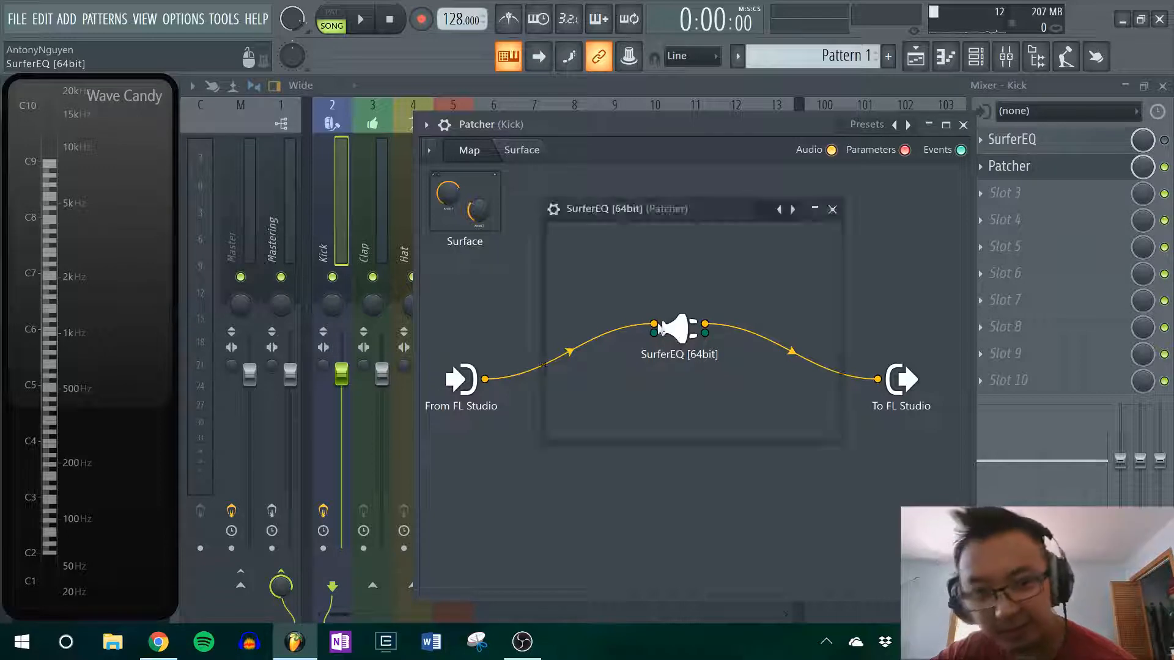
pyautogui.click(553, 208)
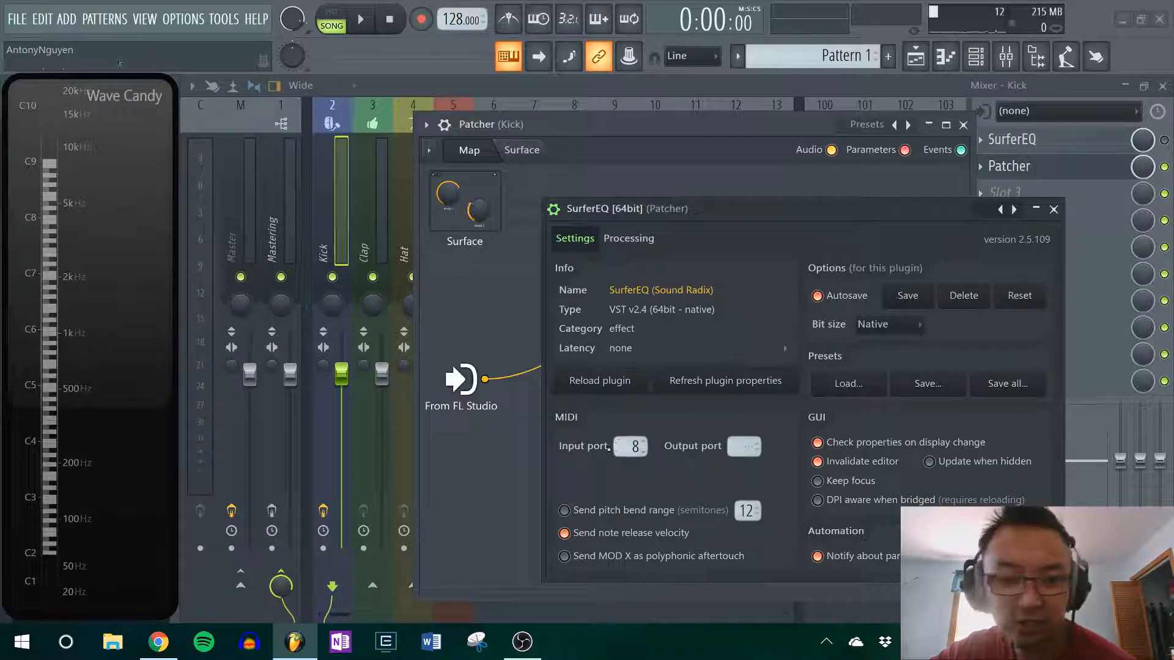
pyautogui.click(1052, 209)
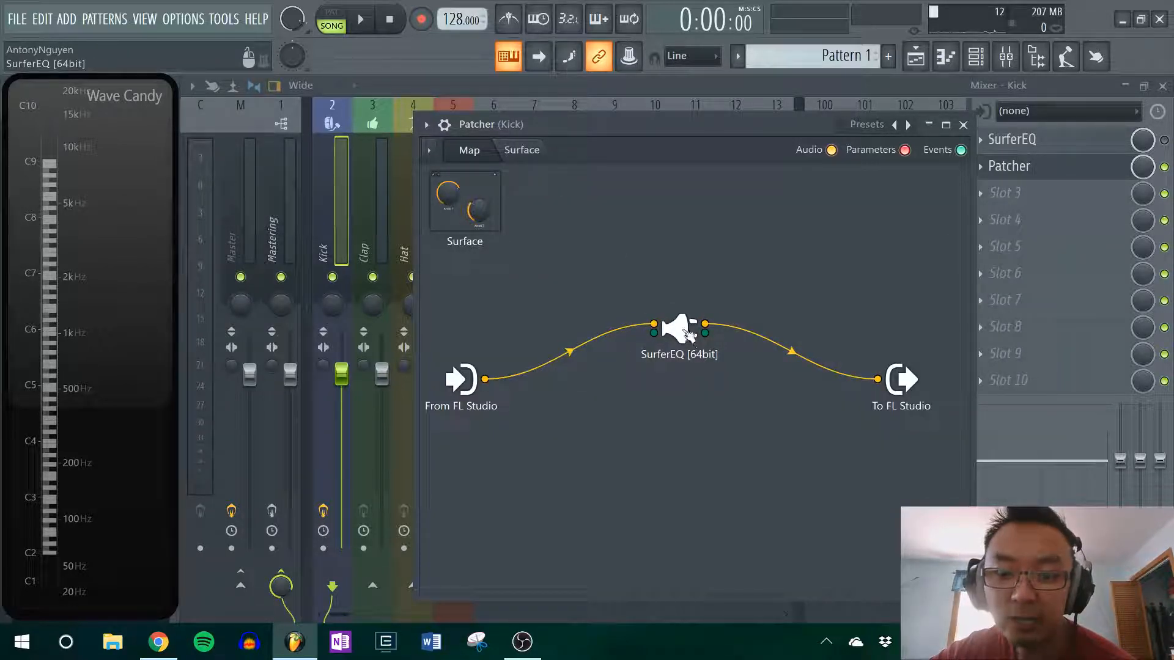
# Nudge the SurferEQ node up in the Patcher map and activate the MIDI port 8 event output on From FL Studio.
pyautogui.moveTo(687, 333); pyautogui.dragTo(699, 321)
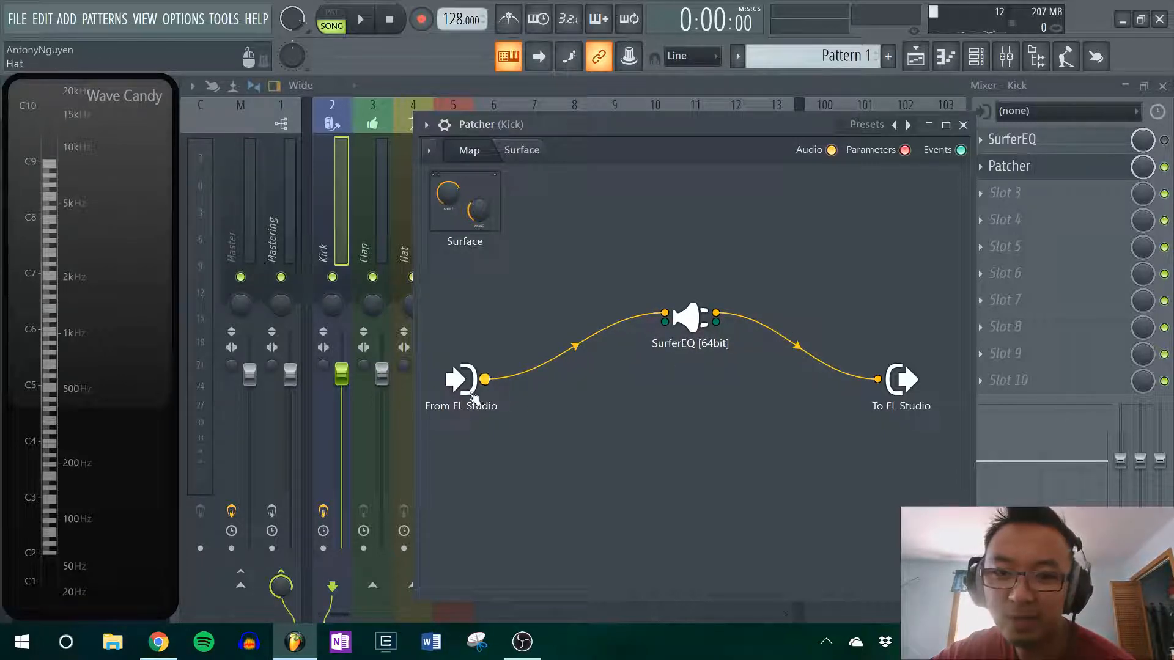
pyautogui.rightClick(474, 386)
pyautogui.moveTo(507, 415)
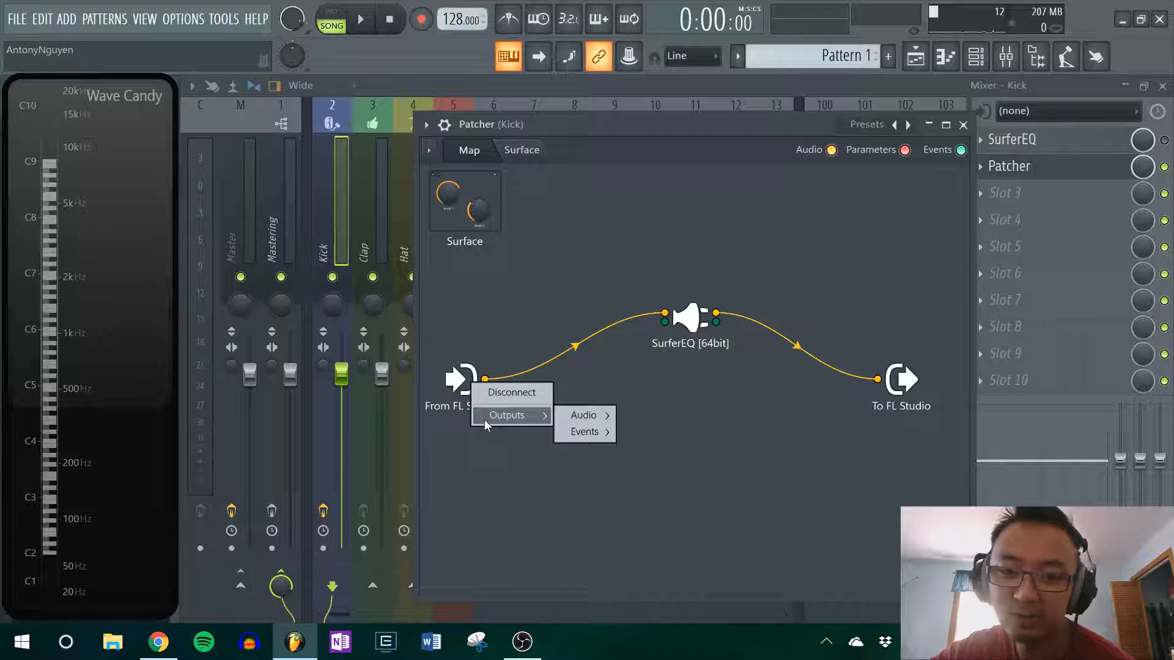
pyautogui.moveTo(575, 420)
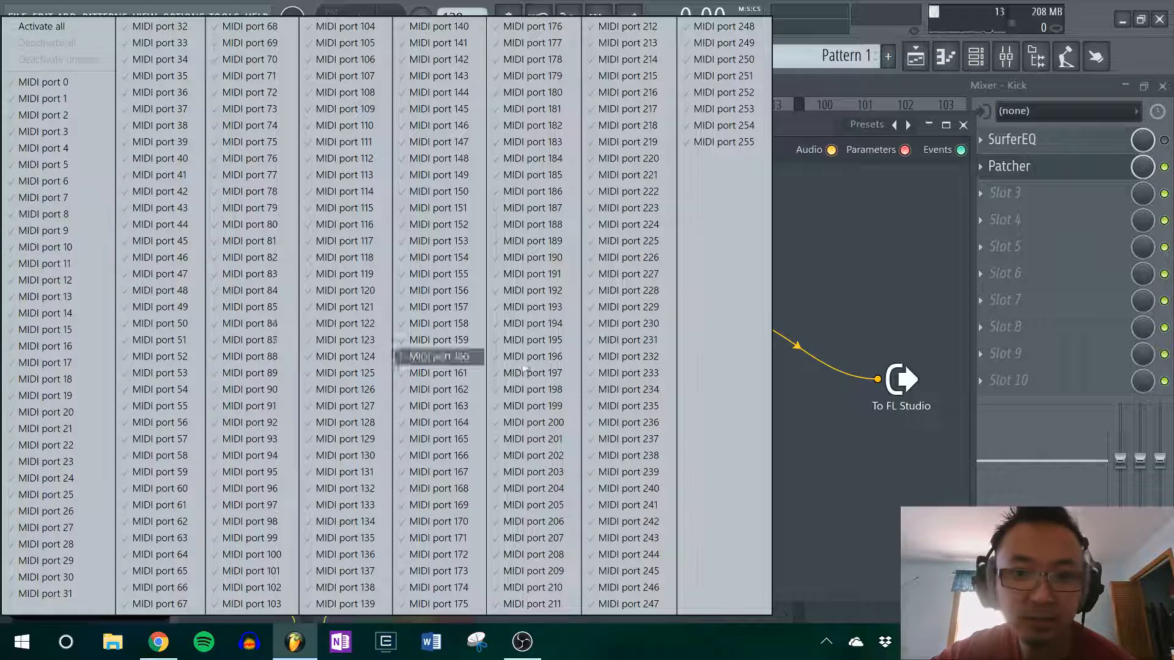
pyautogui.click(39, 215)
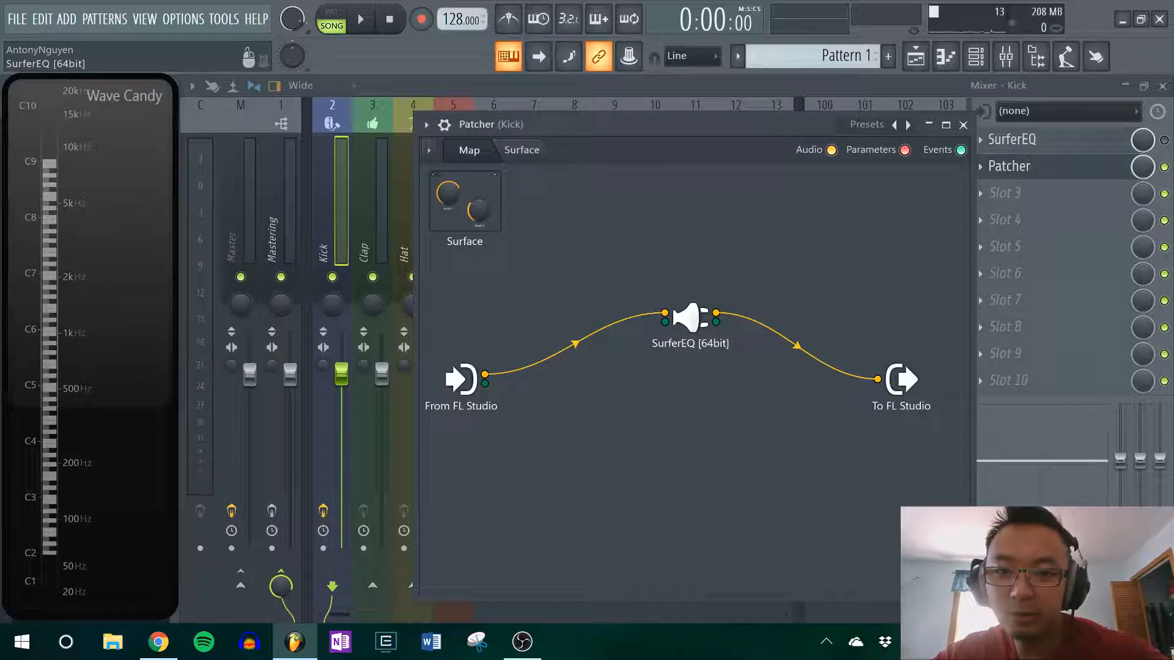
# Open Patcher's SurferEQ and play C5 repeatedly to test whether it follows the notes.
pyautogui.doubleClick(691, 318)
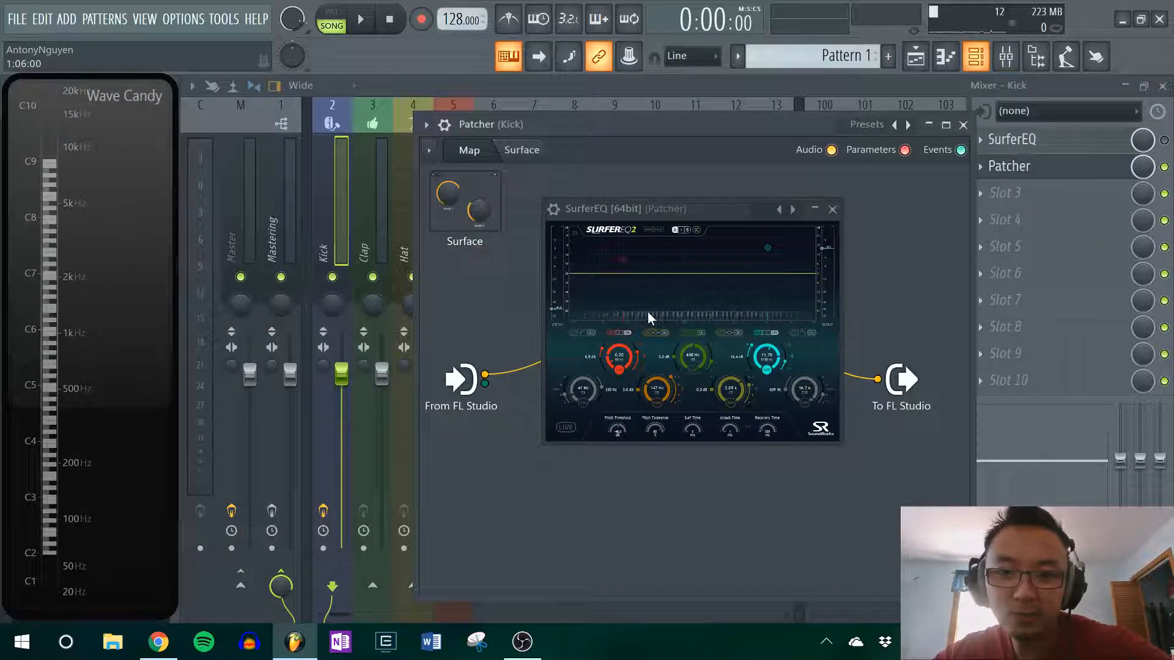
pyautogui.press('z')
pyautogui.press('z')
pyautogui.press('z')
pyautogui.press('z')
pyautogui.press('z')
pyautogui.press('z')
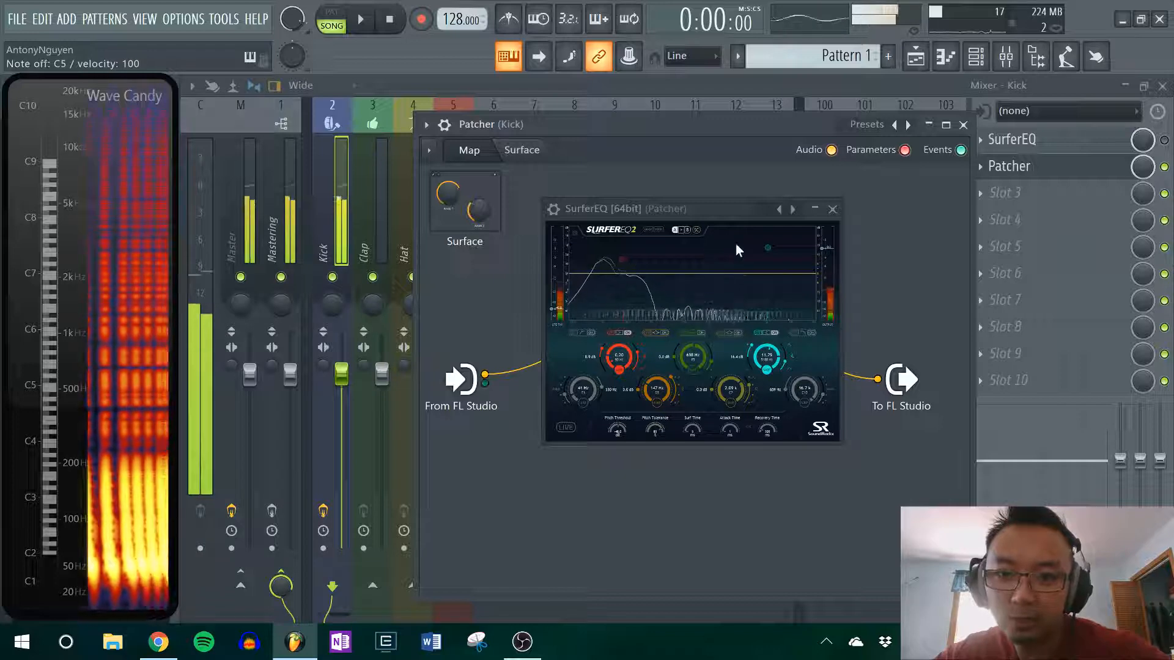
# Connect From FL Studio's MIDI port 8 output to SurferEQ's MIDI input in the map, and reopen the SurferEQ window.
pyautogui.click(831, 209)
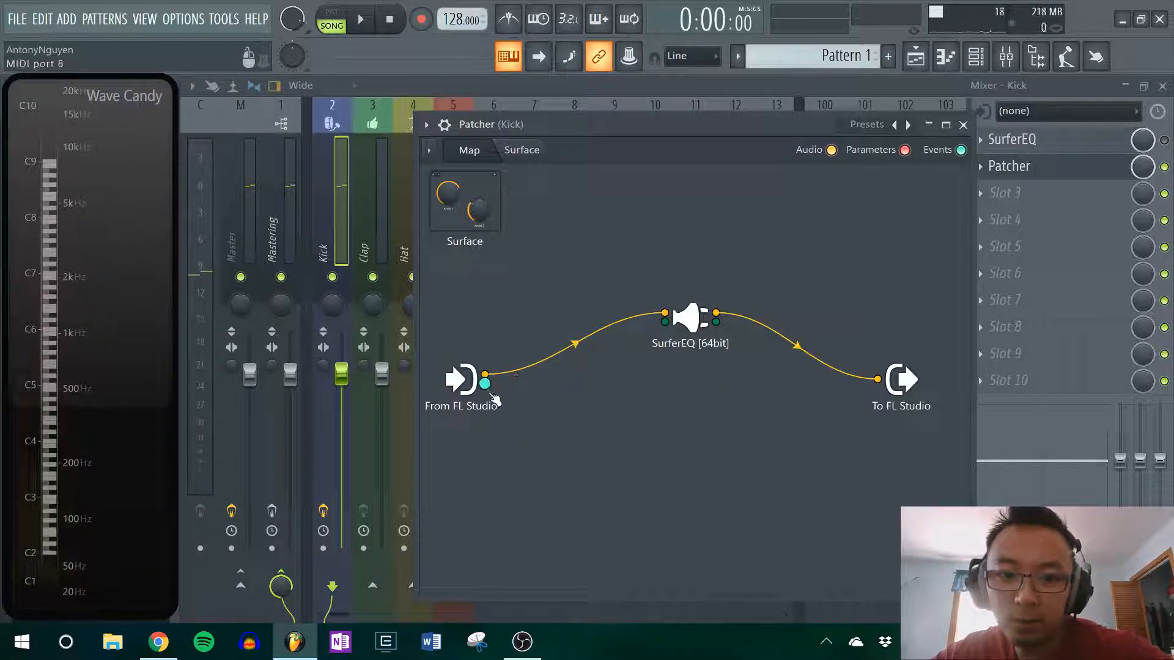
pyautogui.moveTo(486, 384); pyautogui.dragTo(665, 322)
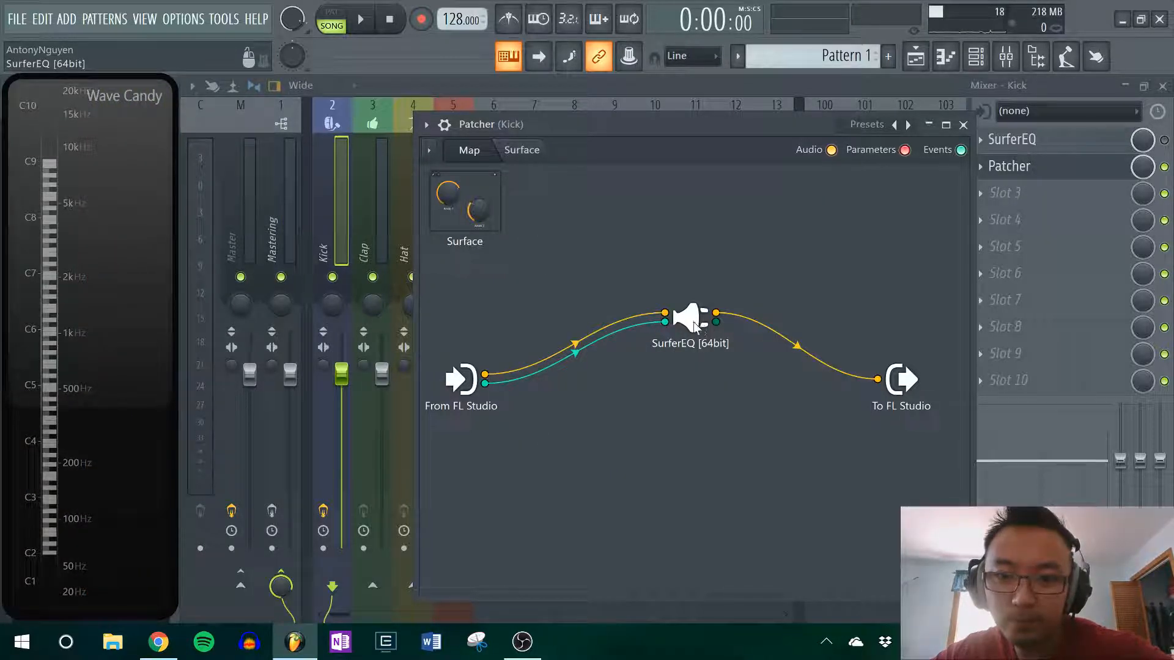
pyautogui.doubleClick(693, 321)
# Play repeated notes in different octaves, including C5 and C7, to test SurferEQ's note tracking, and close its window.
pyautogui.press('z')
pyautogui.press('z')
pyautogui.press('z')
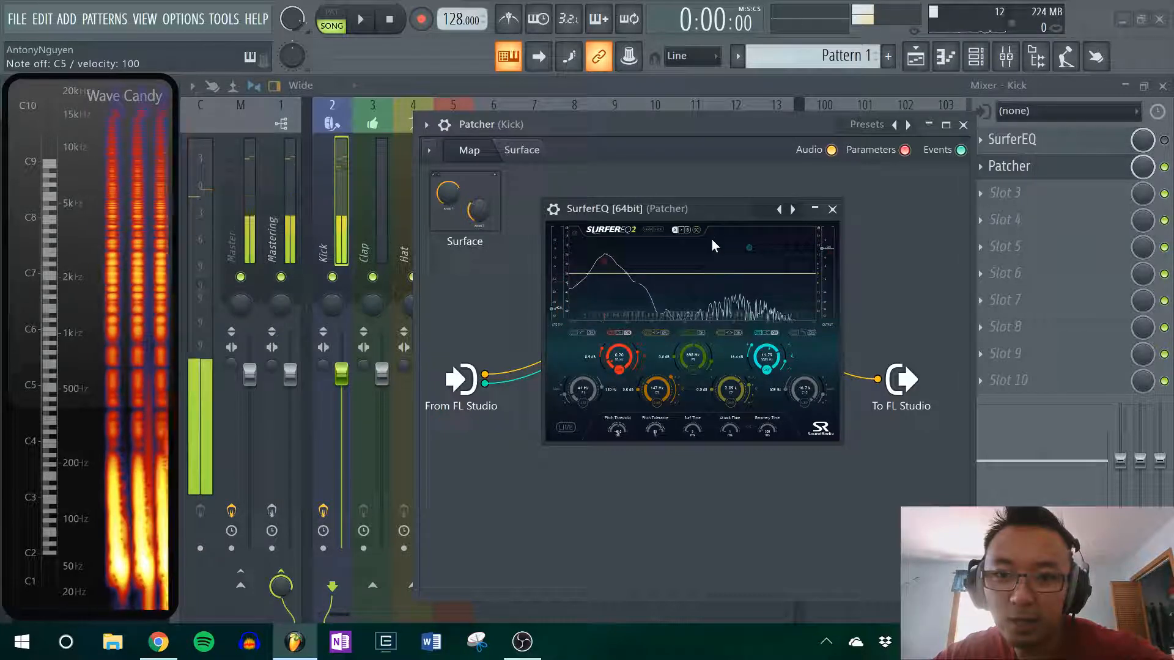
pyautogui.press('z')
pyautogui.press('z')
pyautogui.press('z')
pyautogui.press('z')
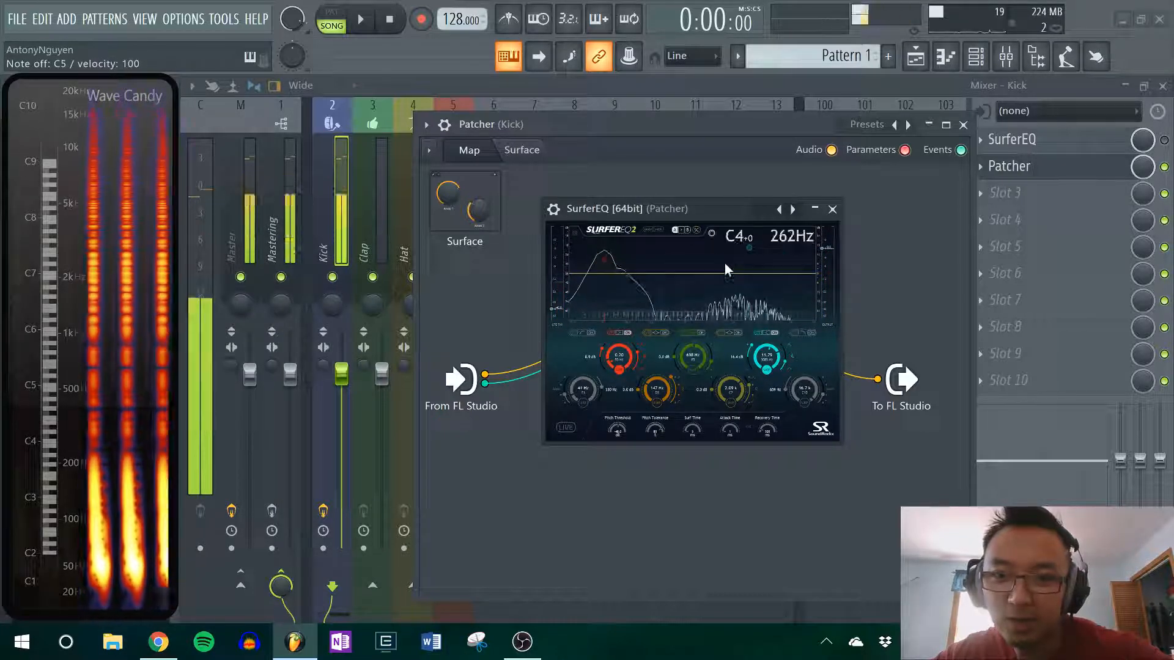
pyautogui.press('z')
pyautogui.press('z')
pyautogui.press('z')
pyautogui.press('z')
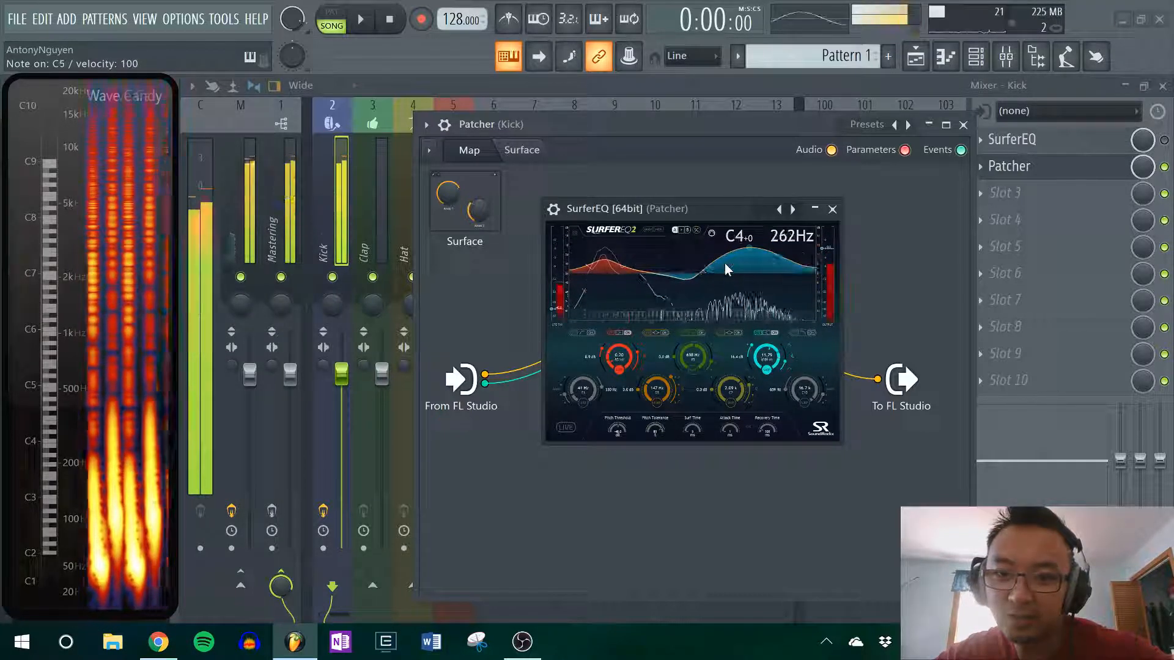
pyautogui.press('z')
pyautogui.press('z')
pyautogui.press('z')
pyautogui.press('z')
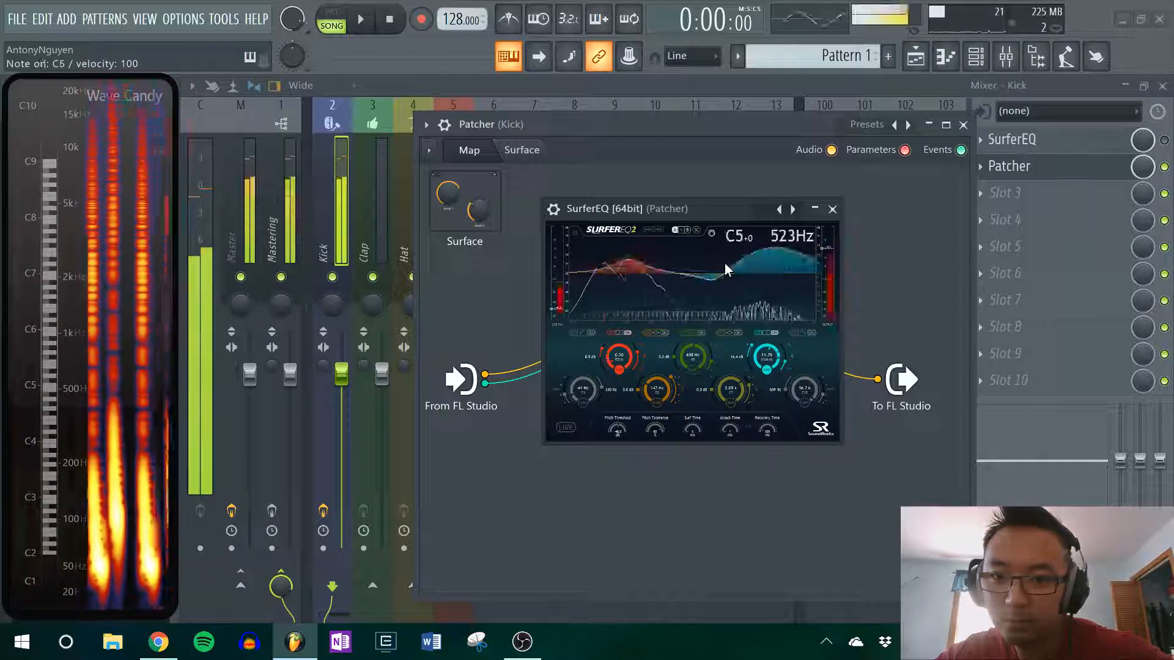
pyautogui.press('z')
pyautogui.press('z')
pyautogui.press('i')
pyautogui.press('i')
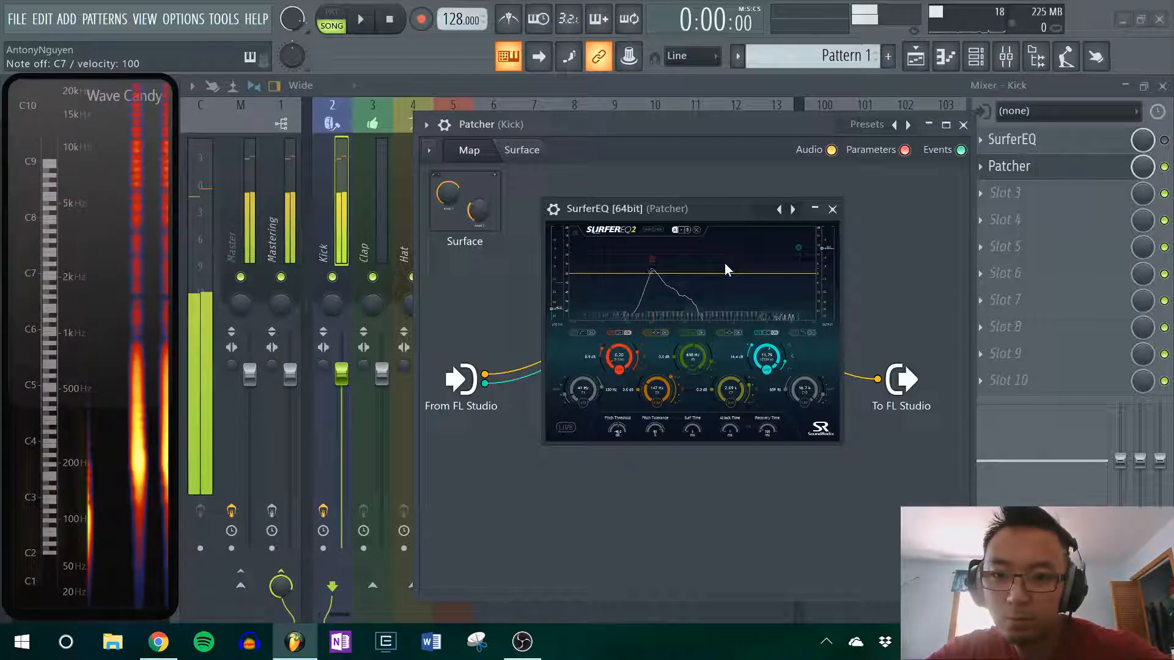
pyautogui.press('i')
pyautogui.press('i')
pyautogui.press('i')
pyautogui.press('i')
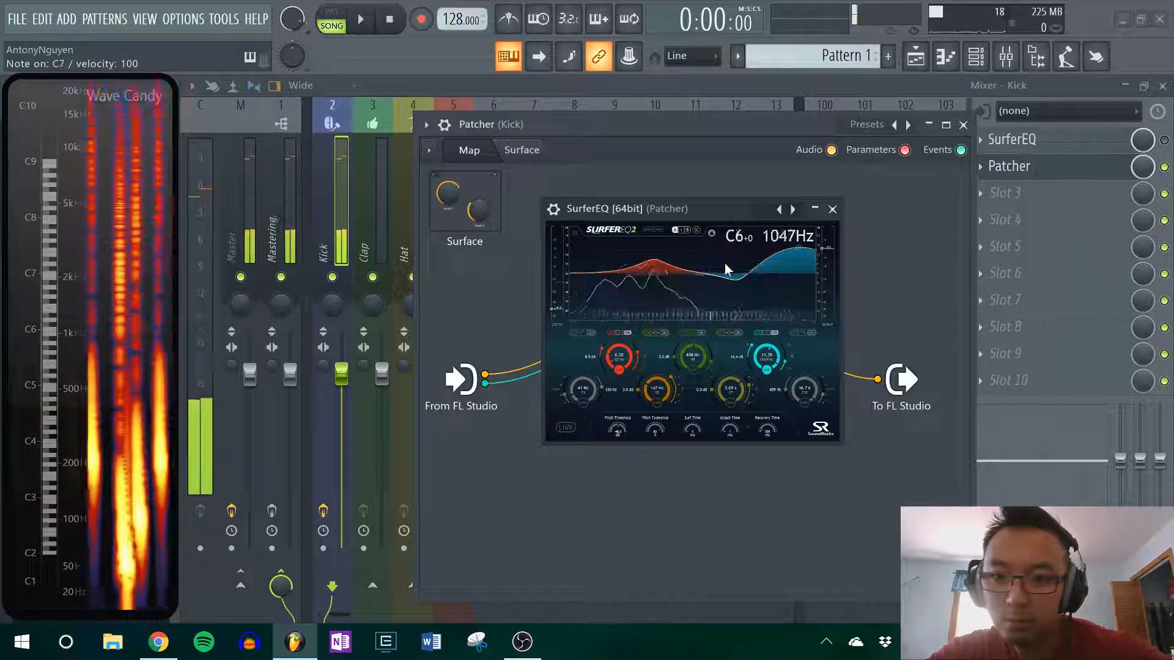
pyautogui.press('z')
pyautogui.press('z')
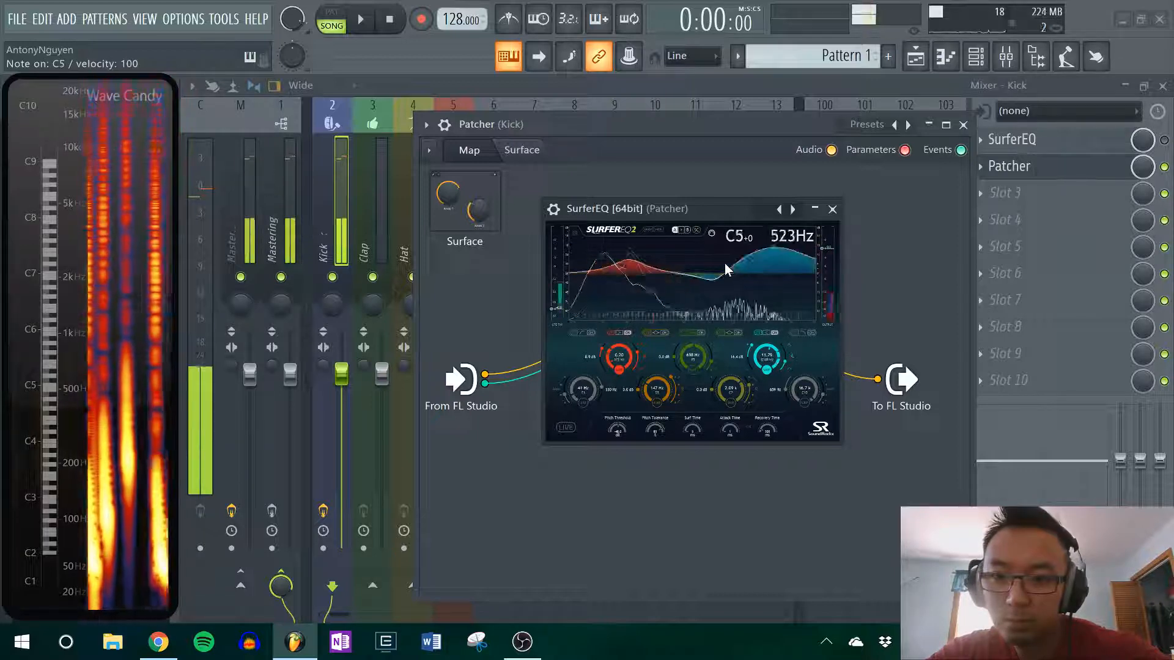
pyautogui.click(832, 209)
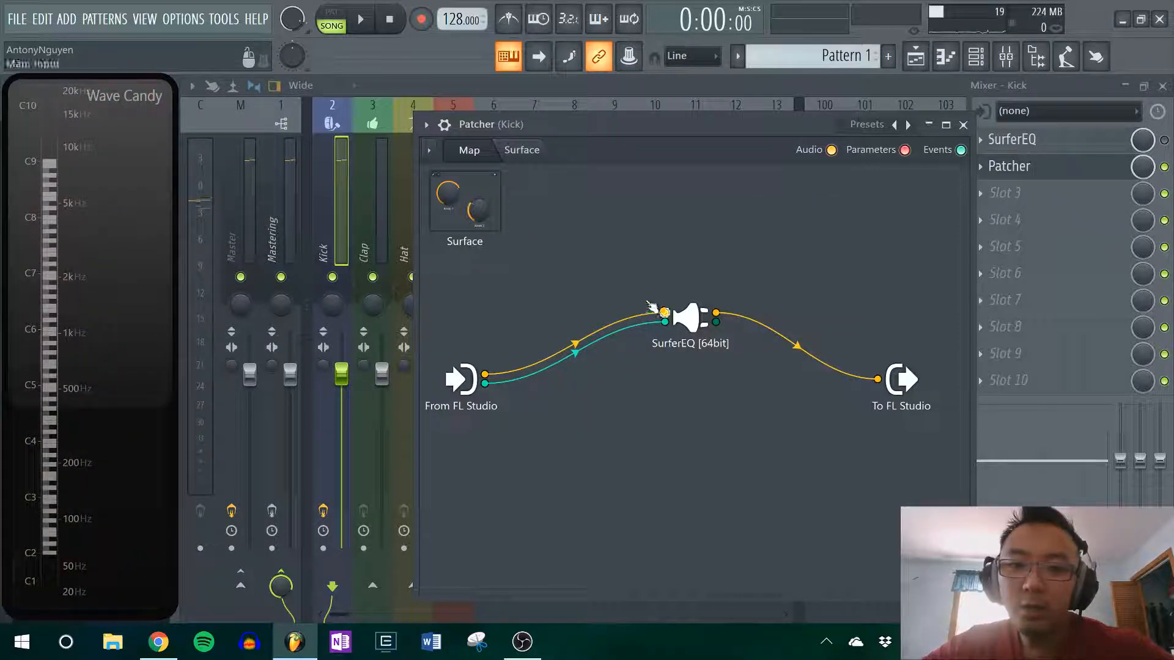
# Look through the list of plugins that can be added to the Patcher map, without adding any.
pyautogui.rightClick(643, 281)
pyautogui.click(625, 260)
pyautogui.rightClick(614, 251)
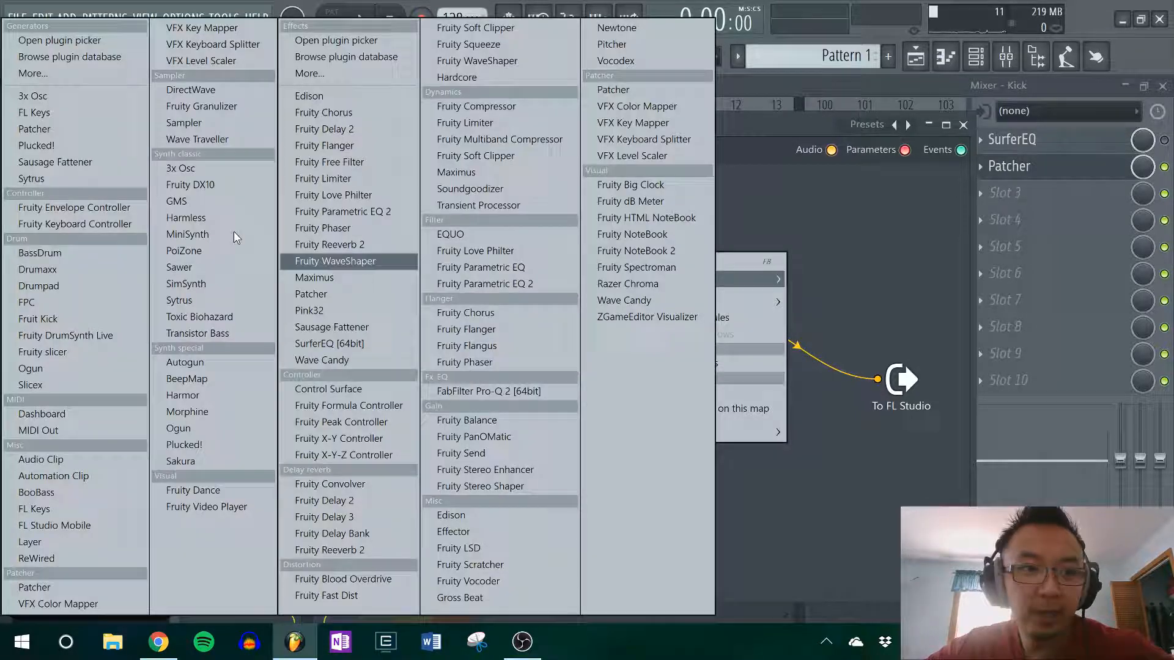
pyautogui.click(772, 202)
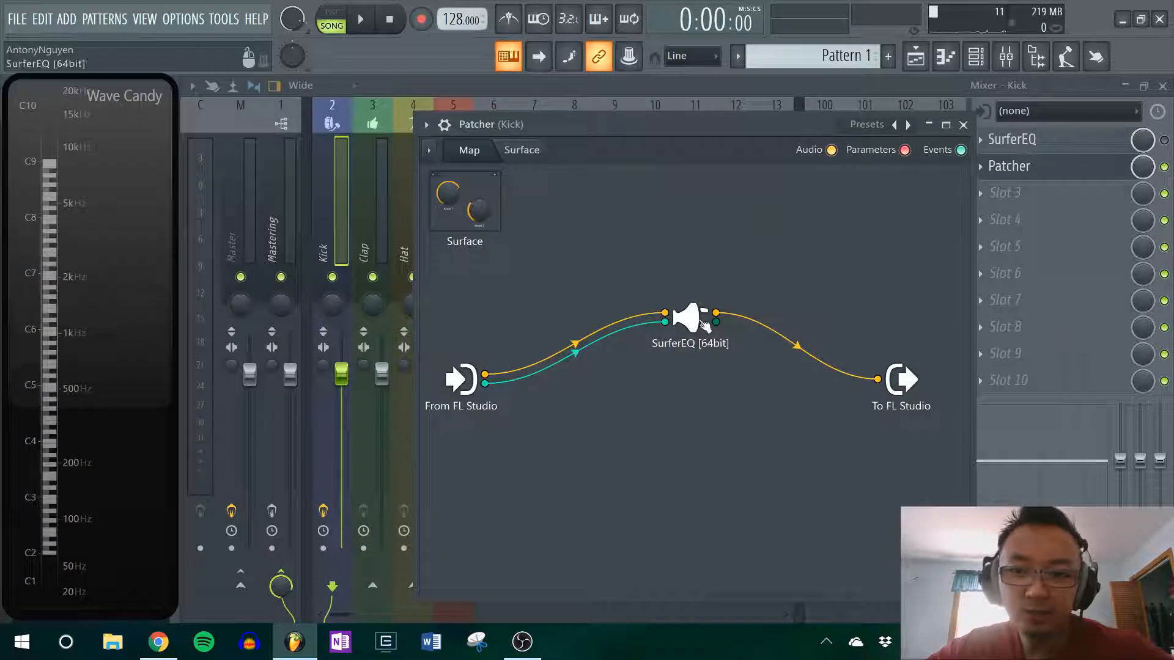
# Open Patcher's SurferEQ and the Layer's piano roll, and play C5 repeatedly to check how the EQ responds.
pyautogui.click(698, 320)
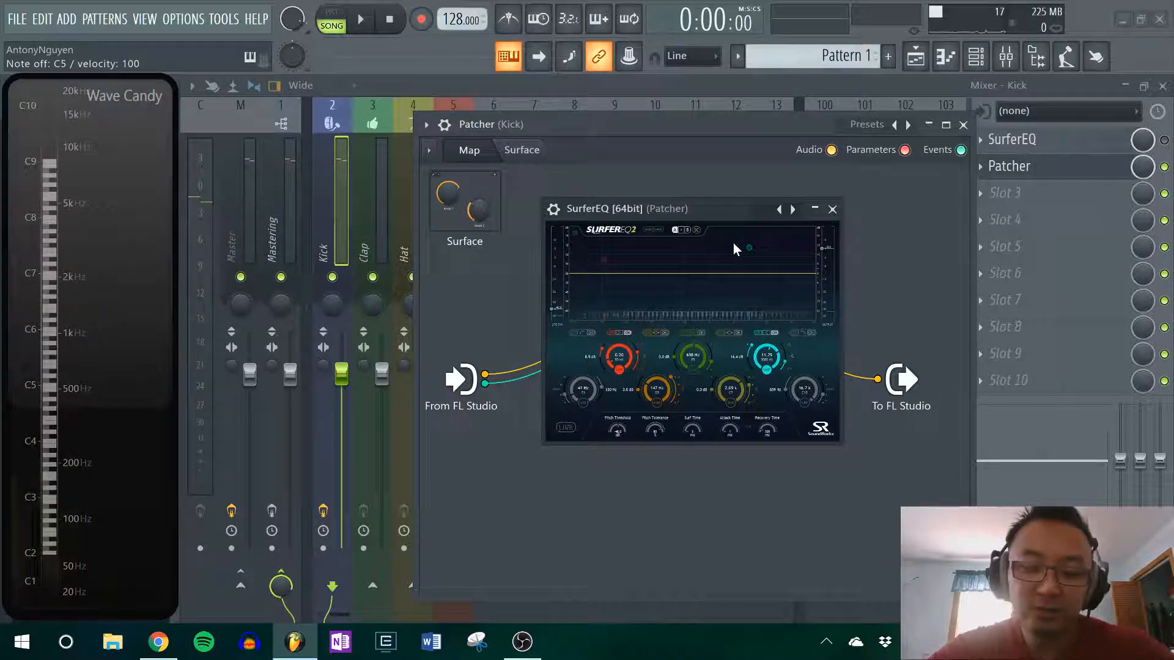
pyautogui.press('F7')
pyautogui.click(734, 244)
pyautogui.scroll(-3, 357, 330)
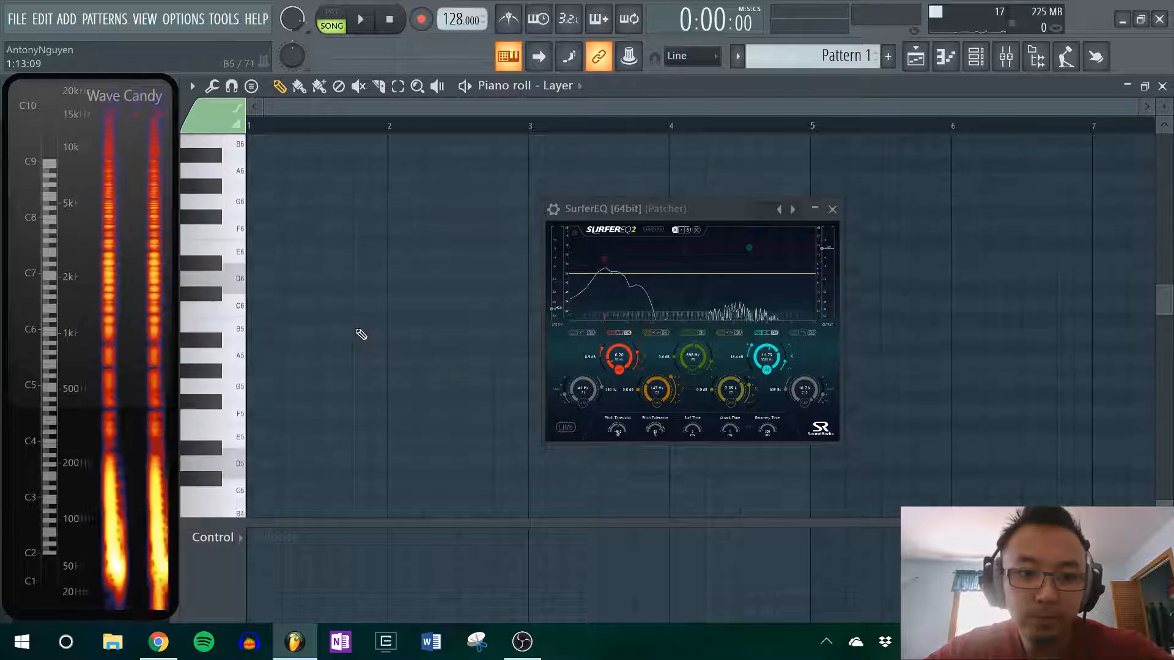
pyautogui.scroll(3, 360, 333)
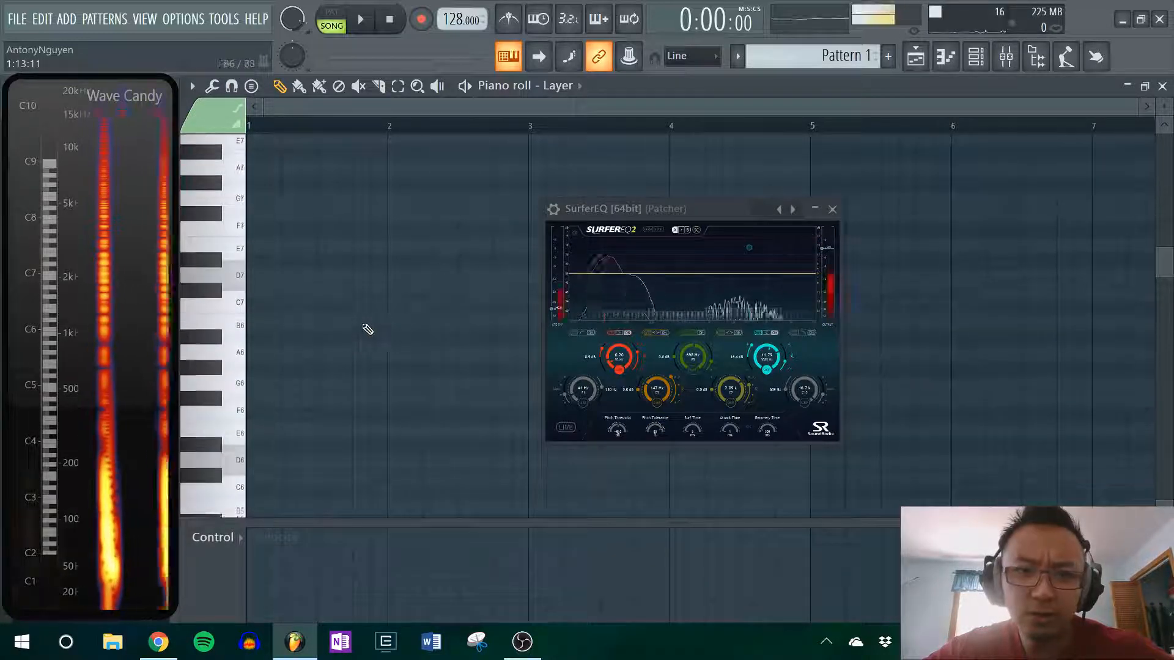
pyautogui.scroll(-3, 477, 238)
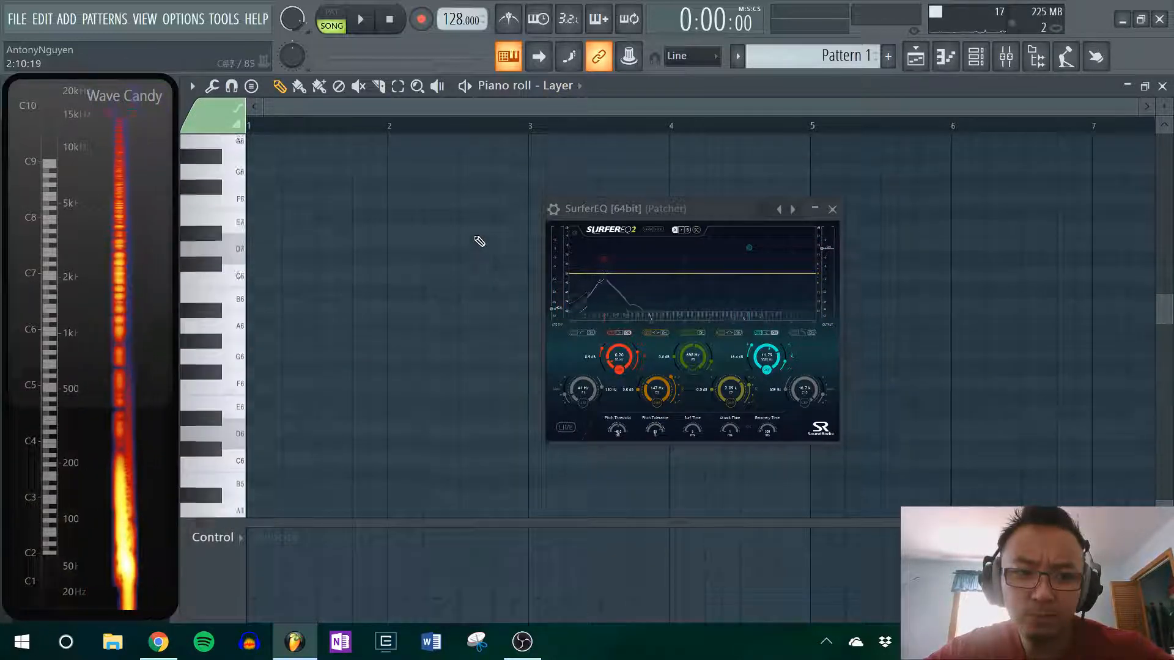
pyautogui.click(244, 306)
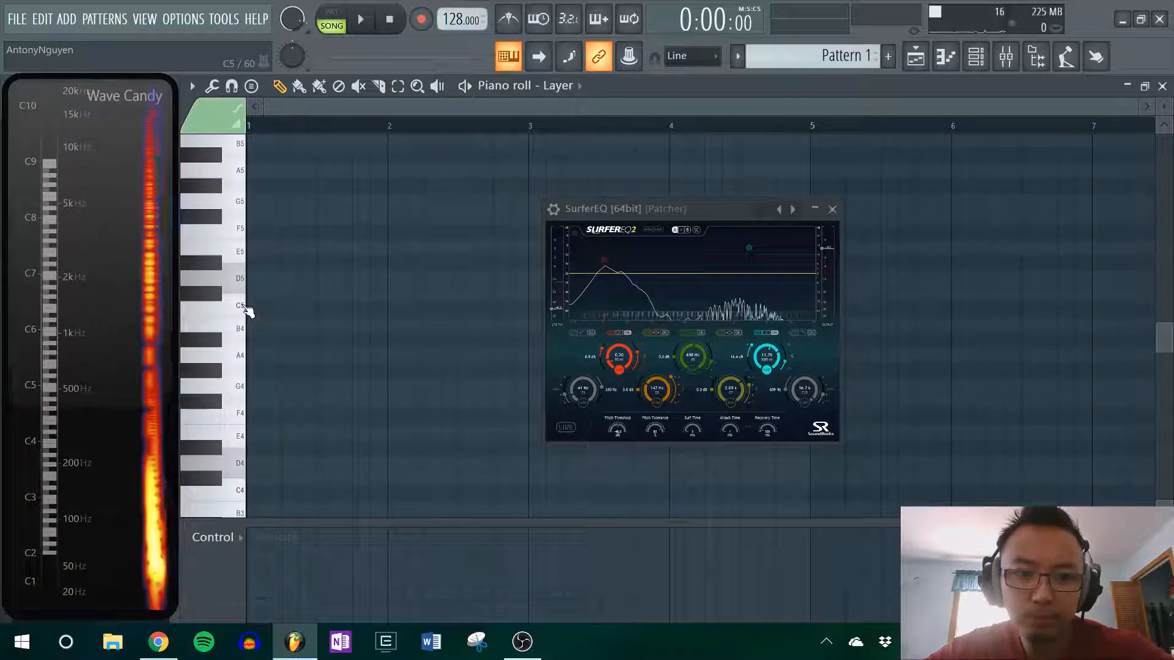
pyautogui.click(244, 307)
pyautogui.click(245, 309)
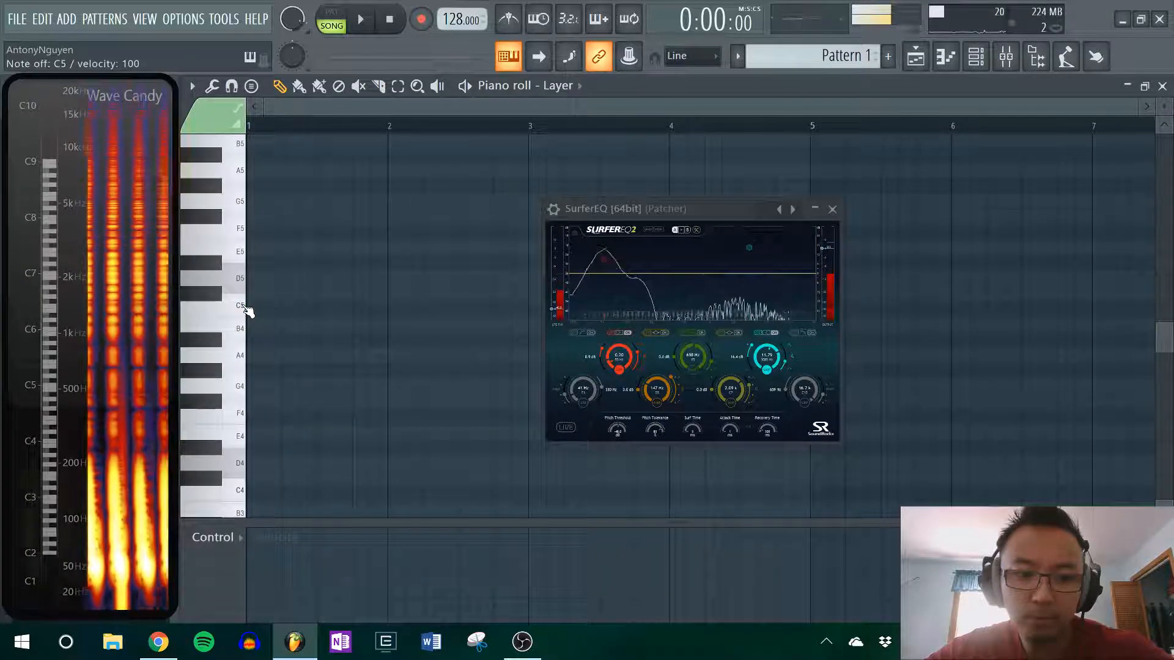
pyautogui.click(245, 309)
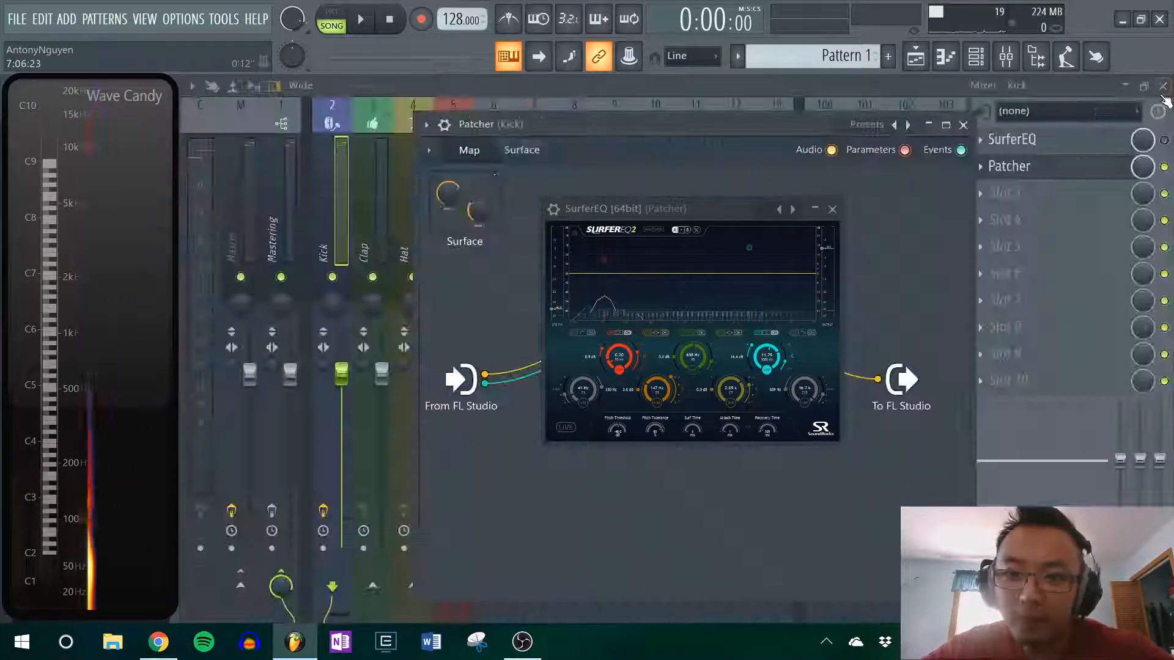
# Return to the mixer view, play C5 repeatedly to watch SurferEQ's response, and close its window.
pyautogui.press('F9')
pyautogui.press('q')
pyautogui.press('q')
pyautogui.press('q')
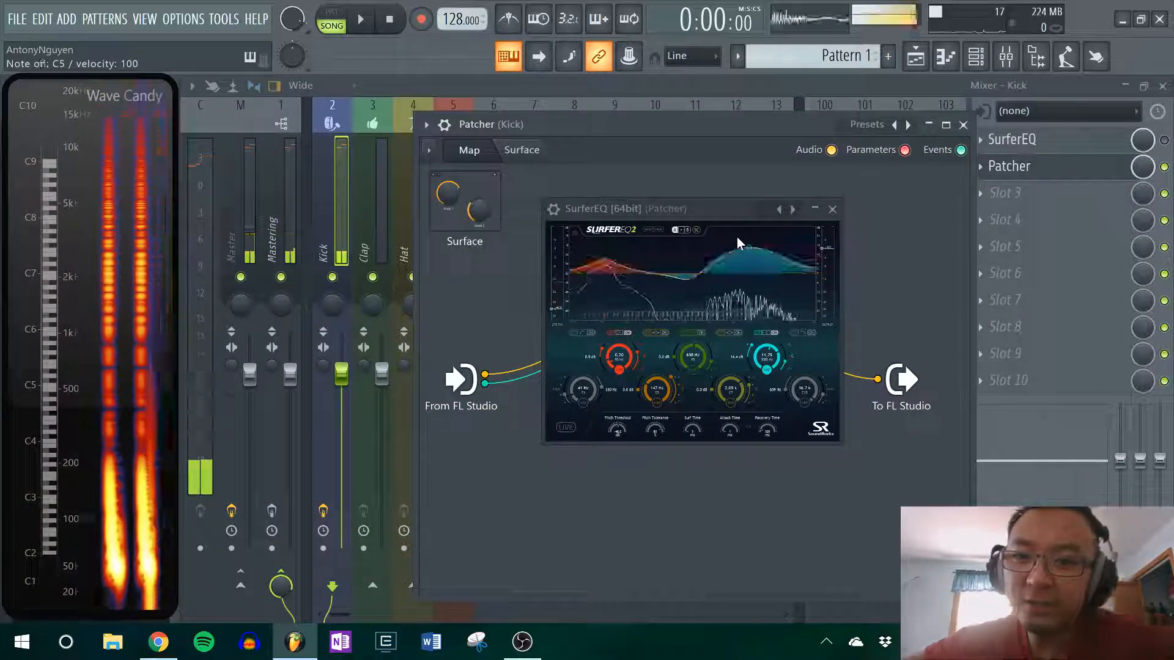
pyautogui.click(832, 209)
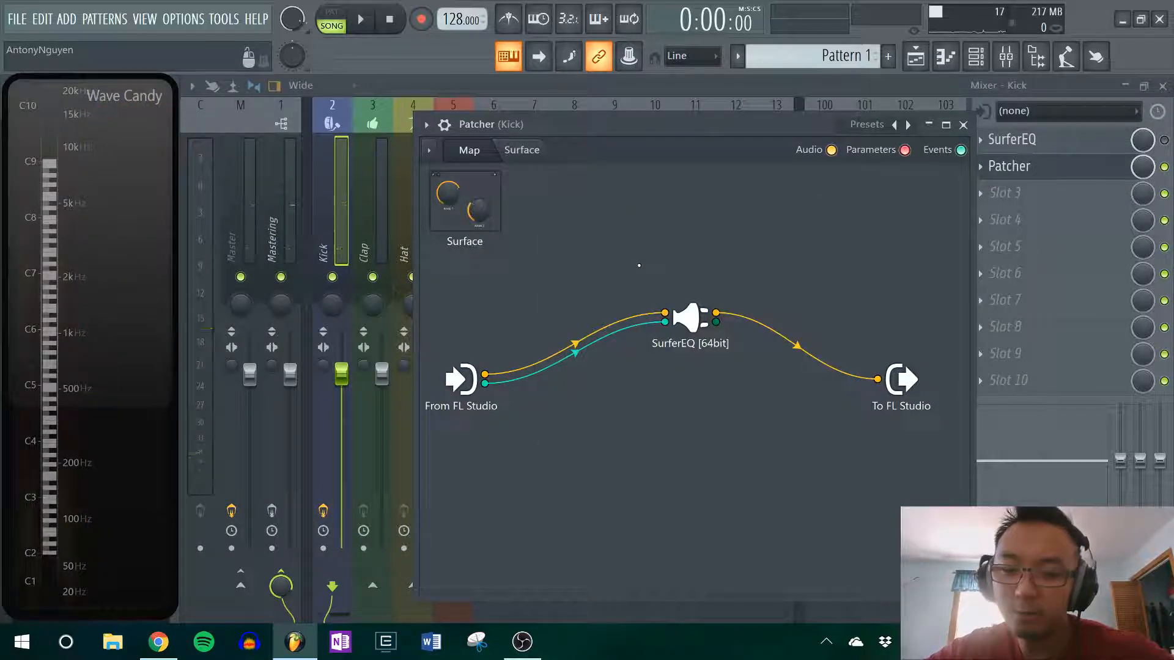
# Add a VFX Key Mapper to the Patcher map, reroute From FL Studio's MIDI connection from SurferEQ into it, and view its key grid.
pyautogui.rightClick(640, 267)
pyautogui.moveTo(655, 292)
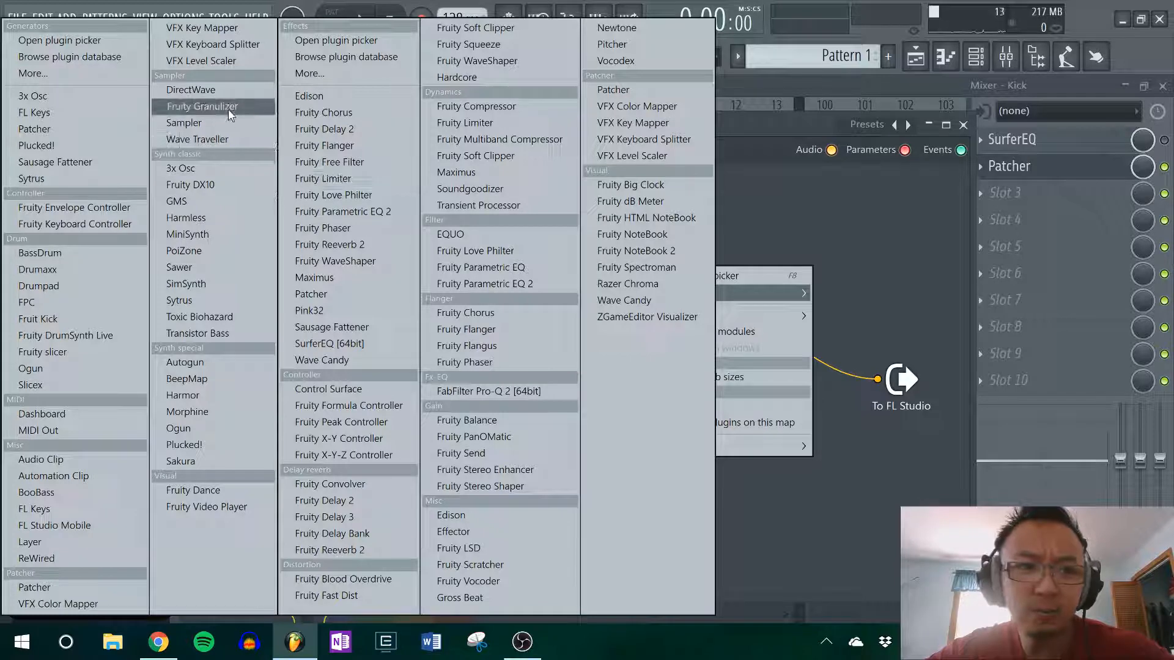
pyautogui.click(233, 27)
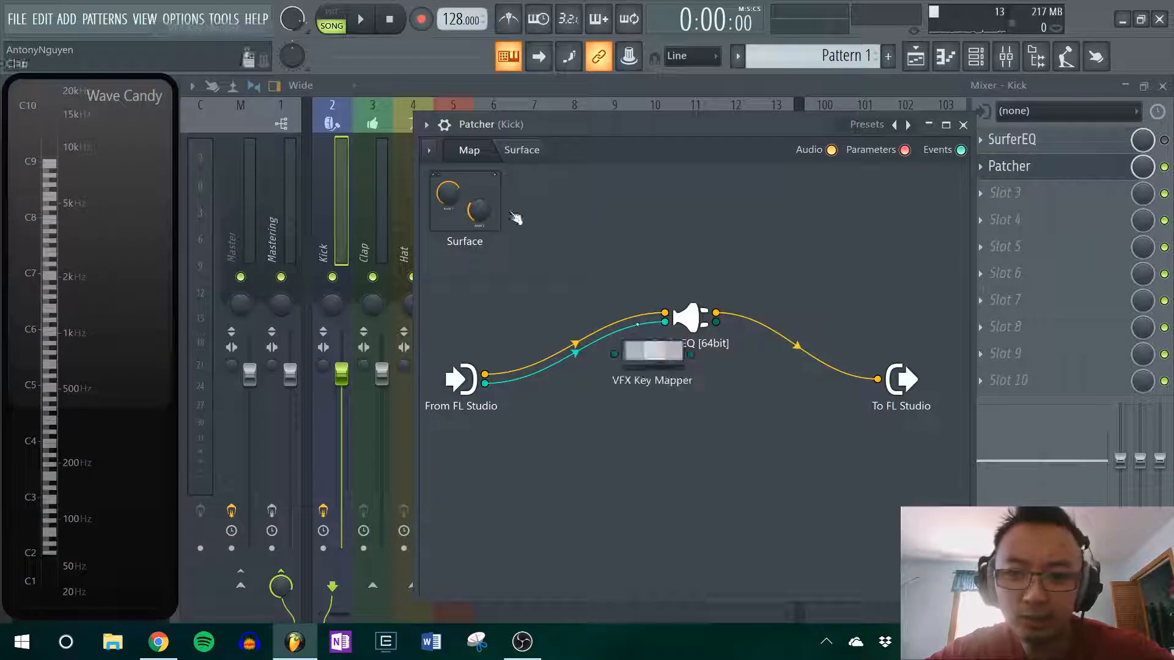
pyautogui.moveTo(654, 351); pyautogui.dragTo(631, 418)
pyautogui.moveTo(664, 321); pyautogui.dragTo(582, 418)
pyautogui.doubleClick(619, 414)
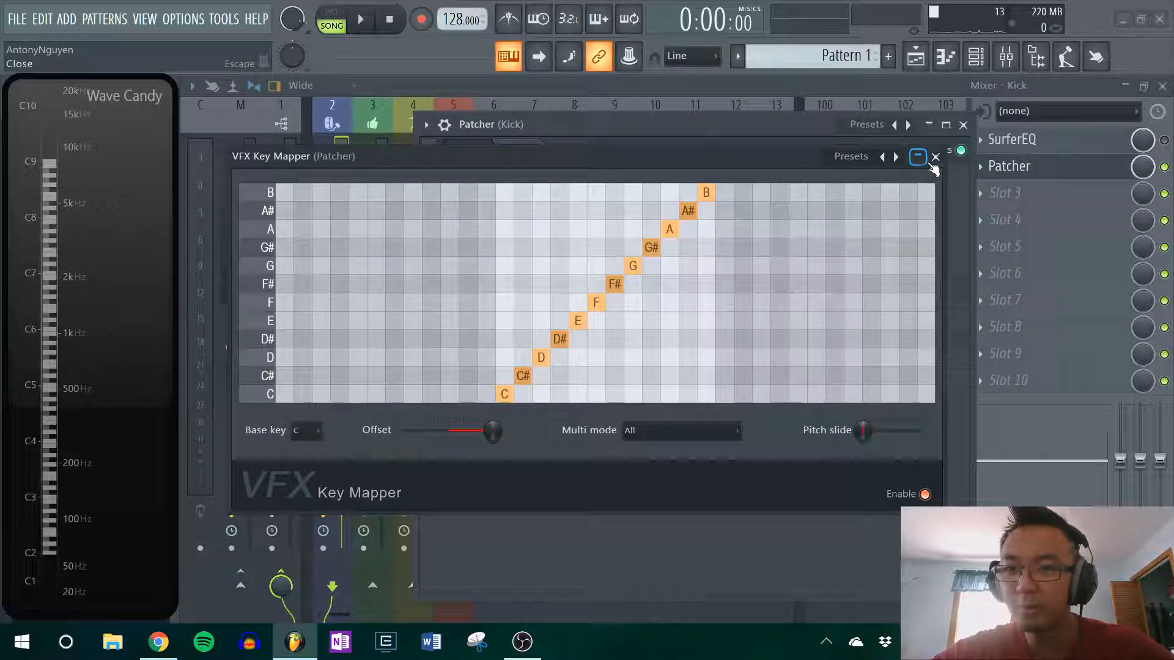
pyautogui.click(935, 156)
# Add a VFX Keyboard Splitter to the map, look at its zones, and delete it.
pyautogui.rightClick(746, 391)
pyautogui.moveTo(773, 413)
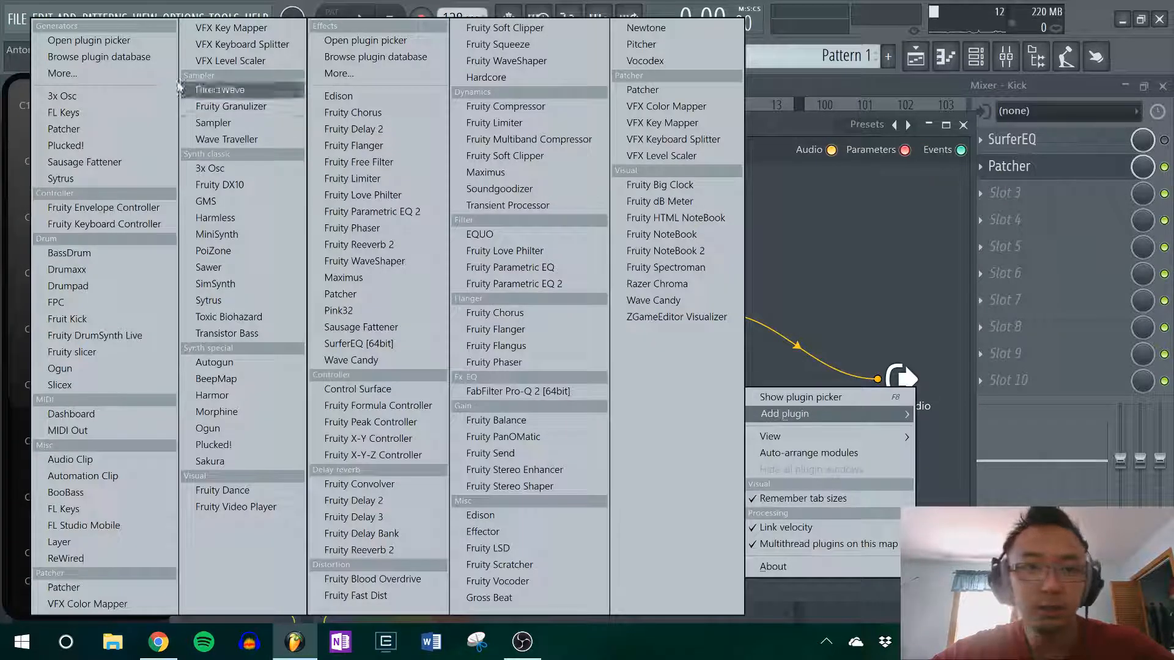
pyautogui.click(221, 46)
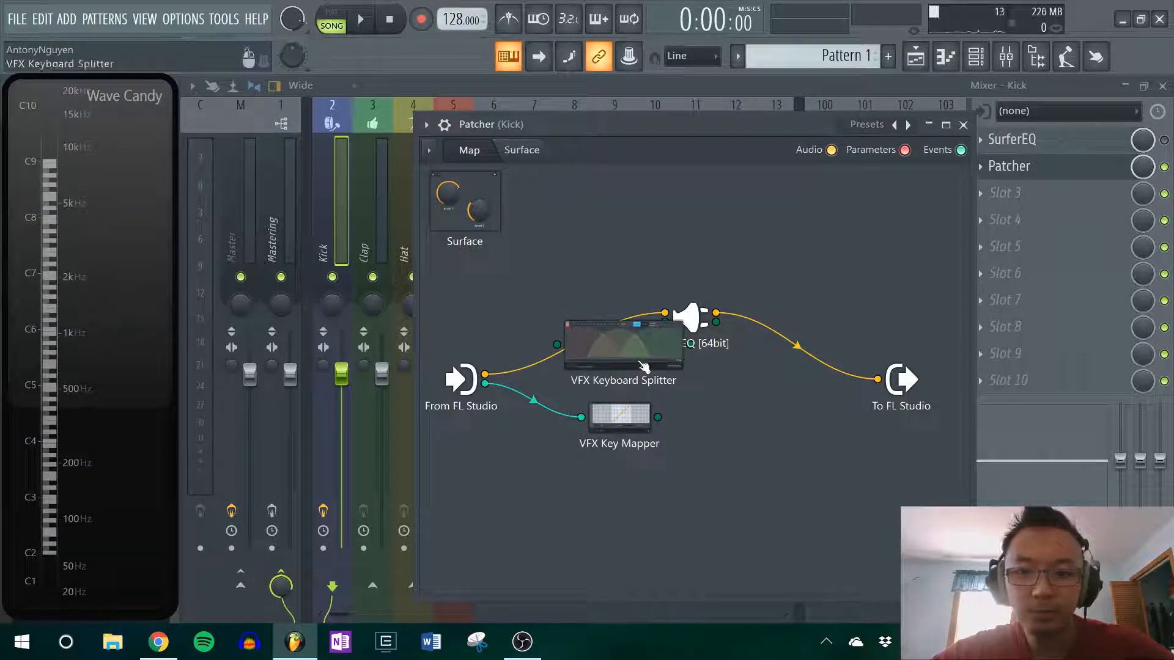
pyautogui.moveTo(641, 363); pyautogui.dragTo(609, 286)
pyautogui.doubleClick(592, 265)
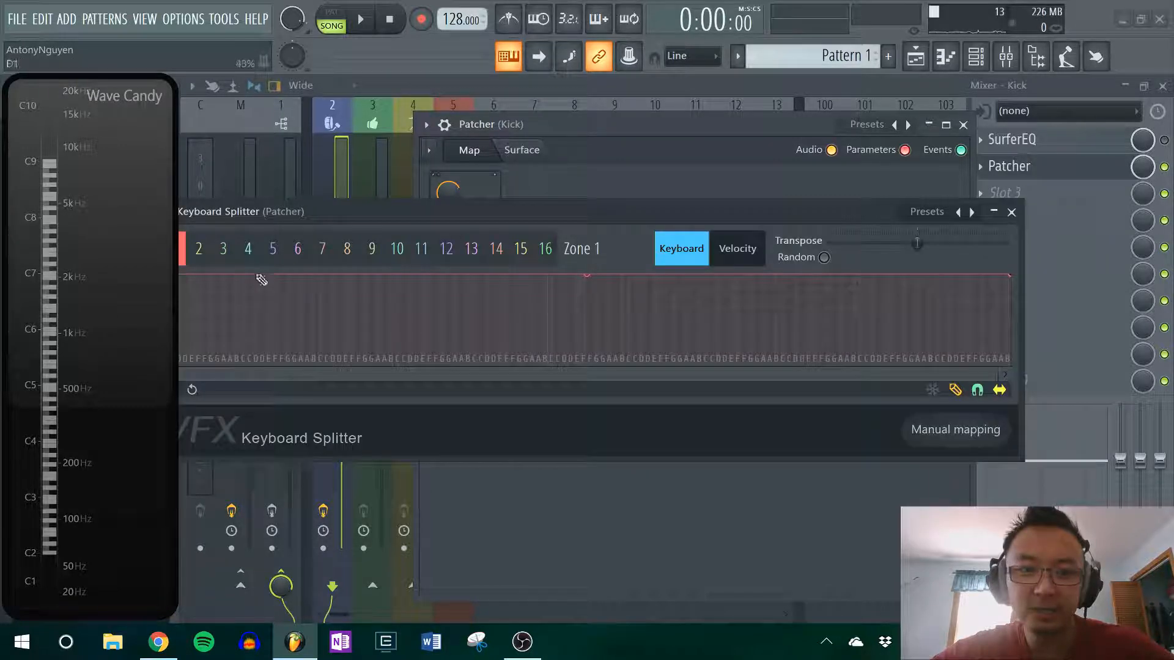
pyautogui.click(1011, 211)
pyautogui.rightClick(614, 280)
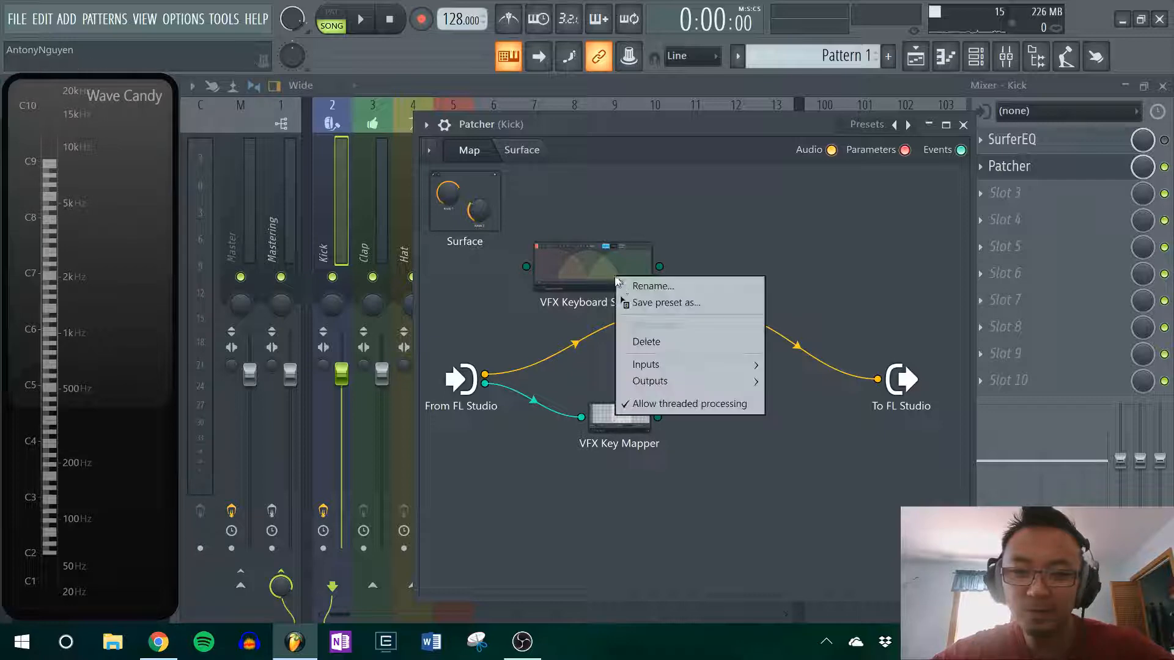
pyautogui.click(636, 338)
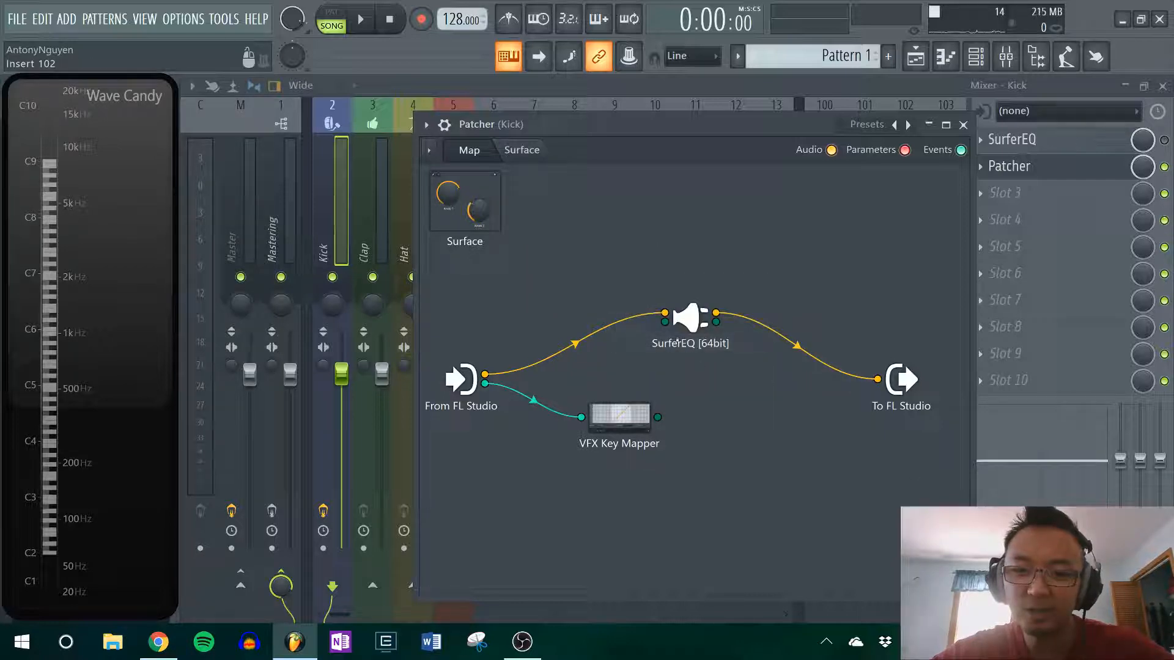
# Space out SurferEQ and VFX Key Mapper in the map, and connect the Key Mapper's output to SurferEQ's MIDI input.
pyautogui.moveTo(677, 342); pyautogui.dragTo(702, 341)
pyautogui.moveTo(625, 424); pyautogui.dragTo(605, 398)
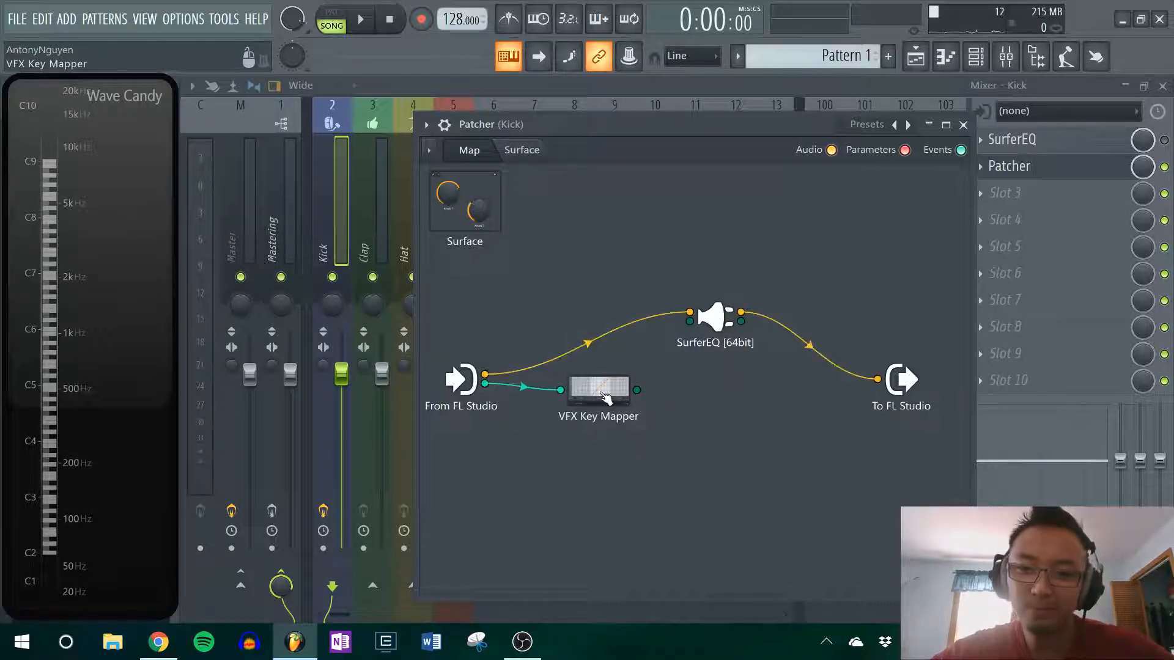
pyautogui.click(626, 398)
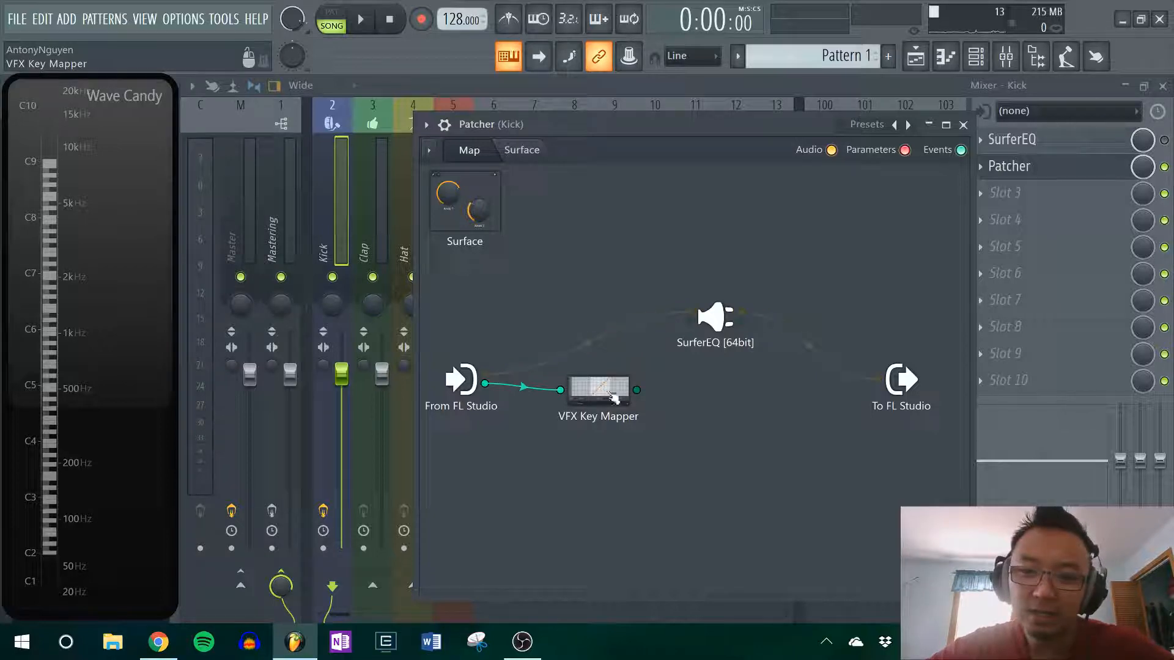
pyautogui.click(935, 157)
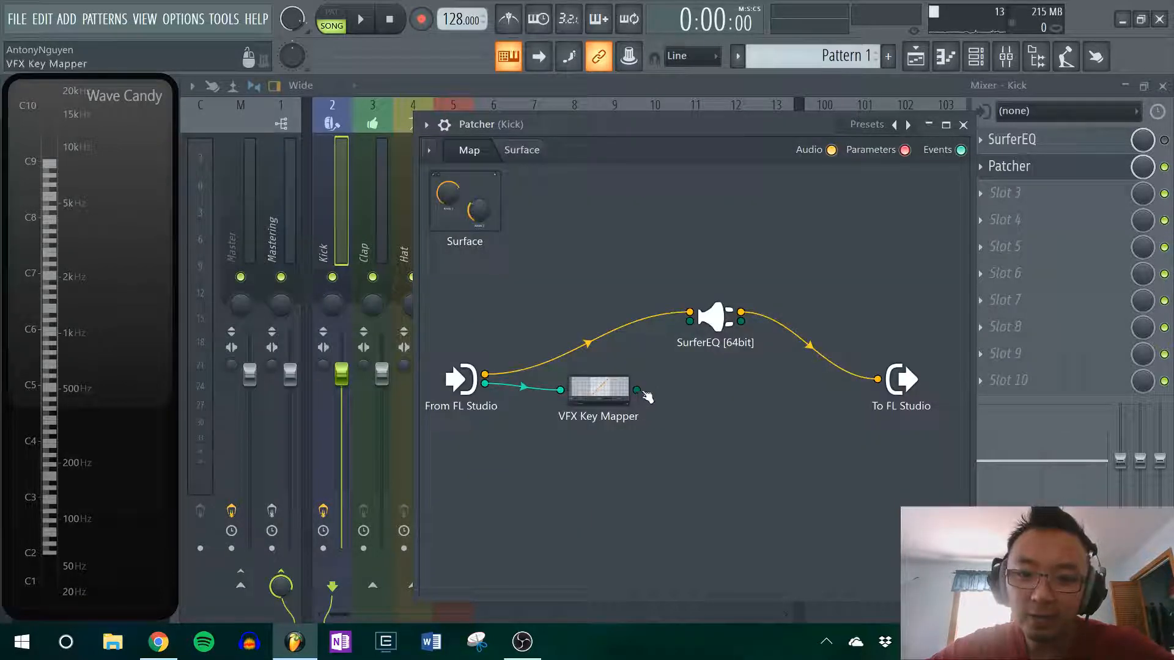
pyautogui.moveTo(642, 392); pyautogui.dragTo(690, 321)
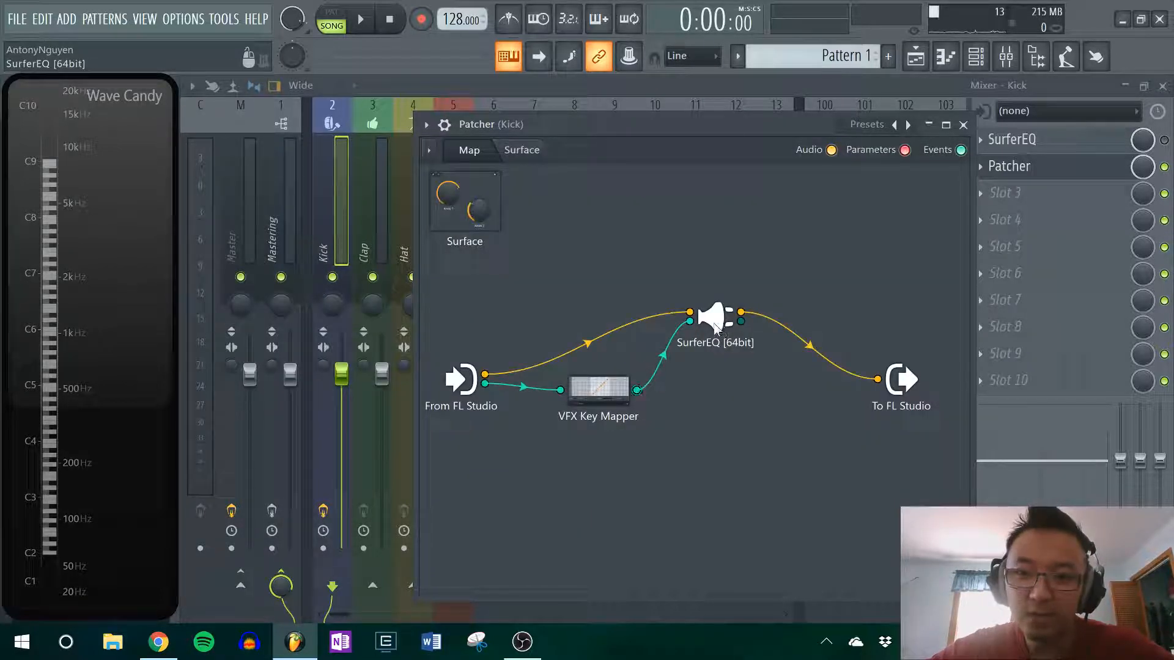
# Open SurferEQ and play C5 repeatedly to test note tracking through the Key Mapper, and close its window.
pyautogui.click(713, 320)
pyautogui.press('z')
pyautogui.press('z')
pyautogui.press('z')
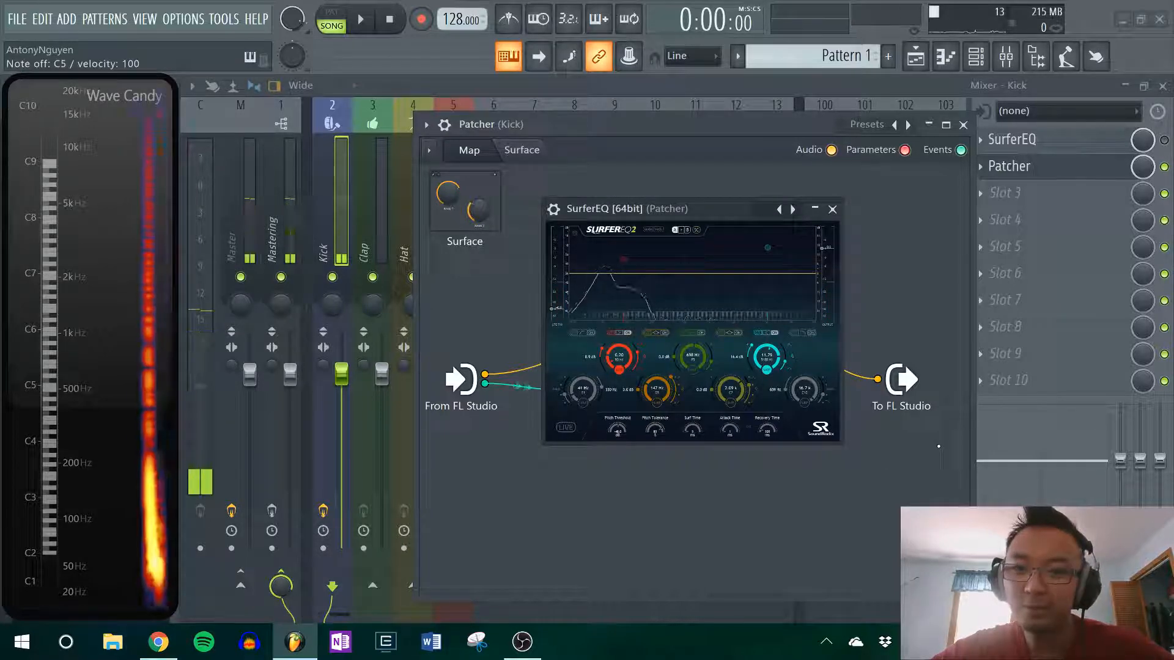
pyautogui.press('z')
pyautogui.press('z')
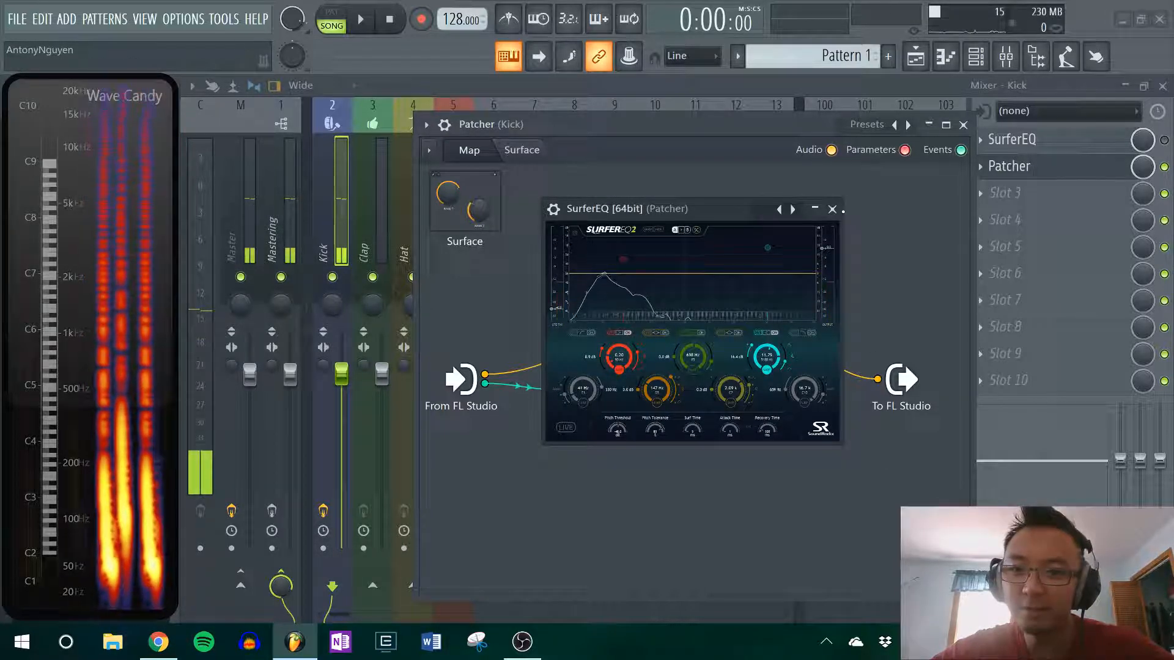
pyautogui.click(833, 209)
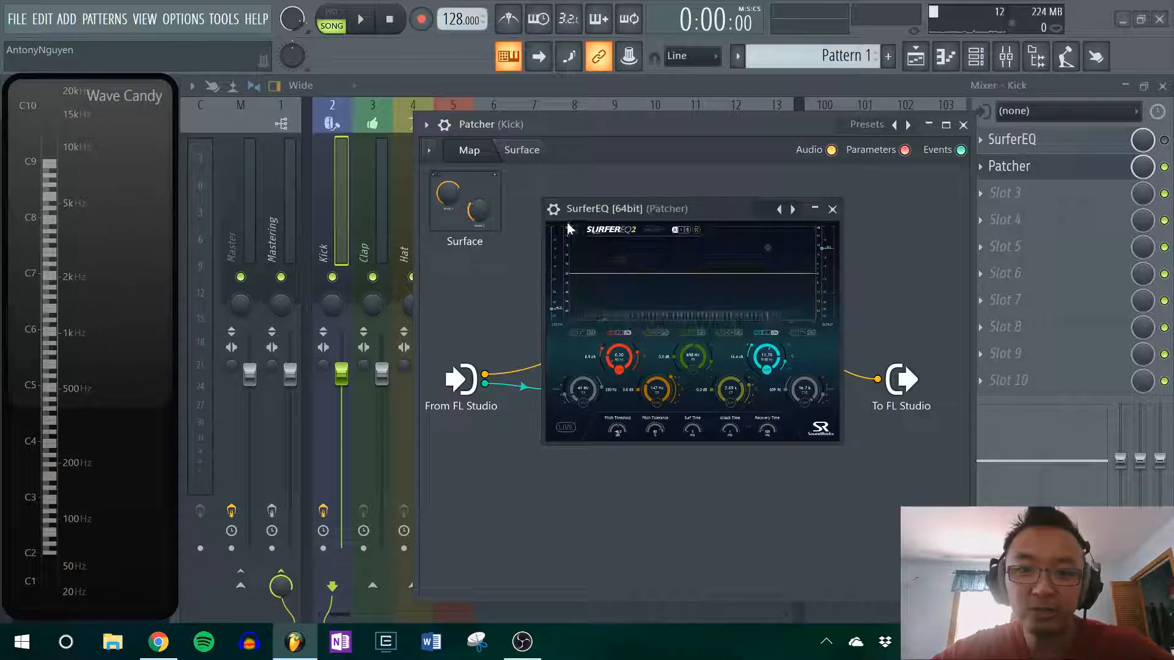
# Check SurferEQ's MIDI input port setting, test its tracking with notes such as C7, and close SurferEQ and Patcher.
pyautogui.click(553, 208)
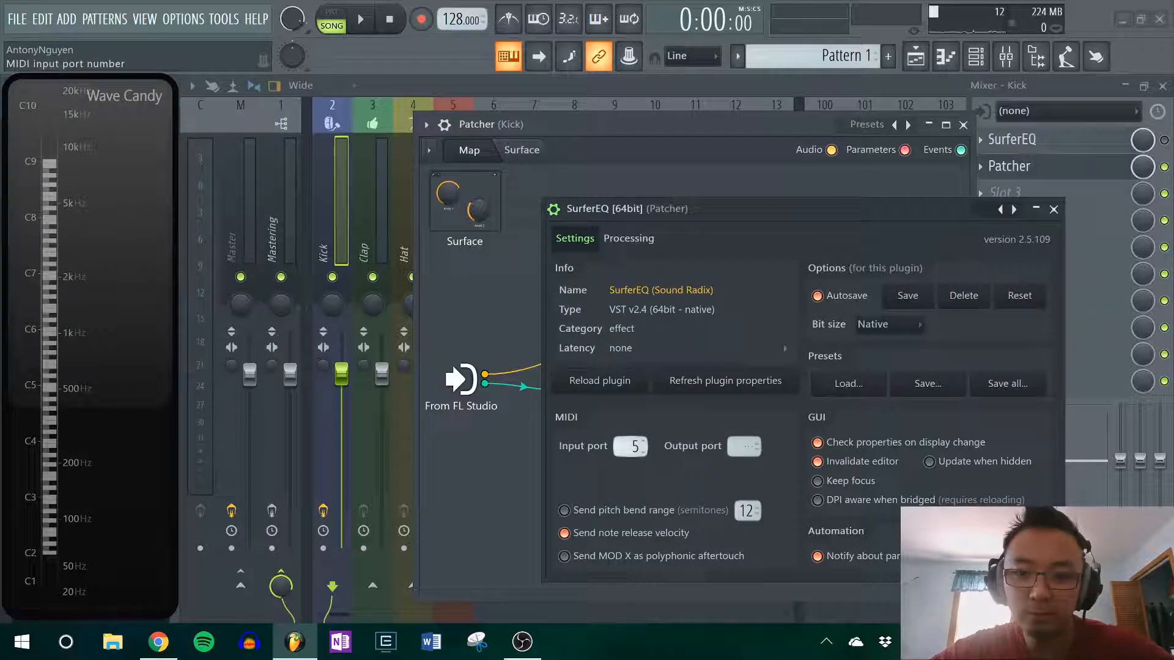
pyautogui.click(1053, 210)
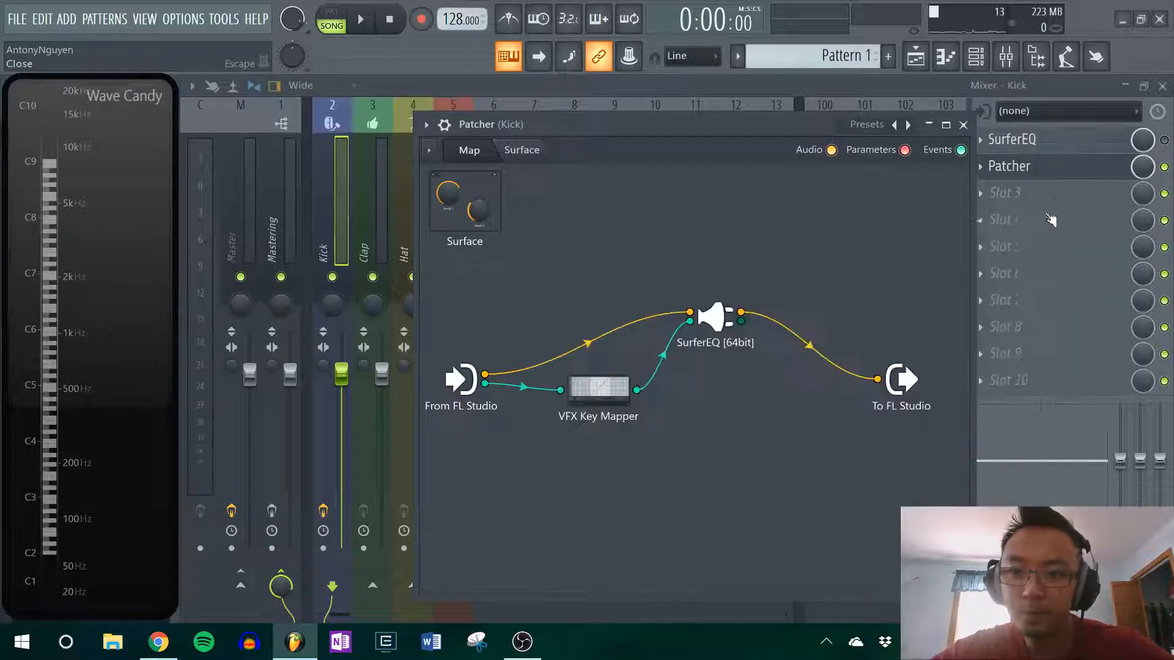
pyautogui.doubleClick(722, 324)
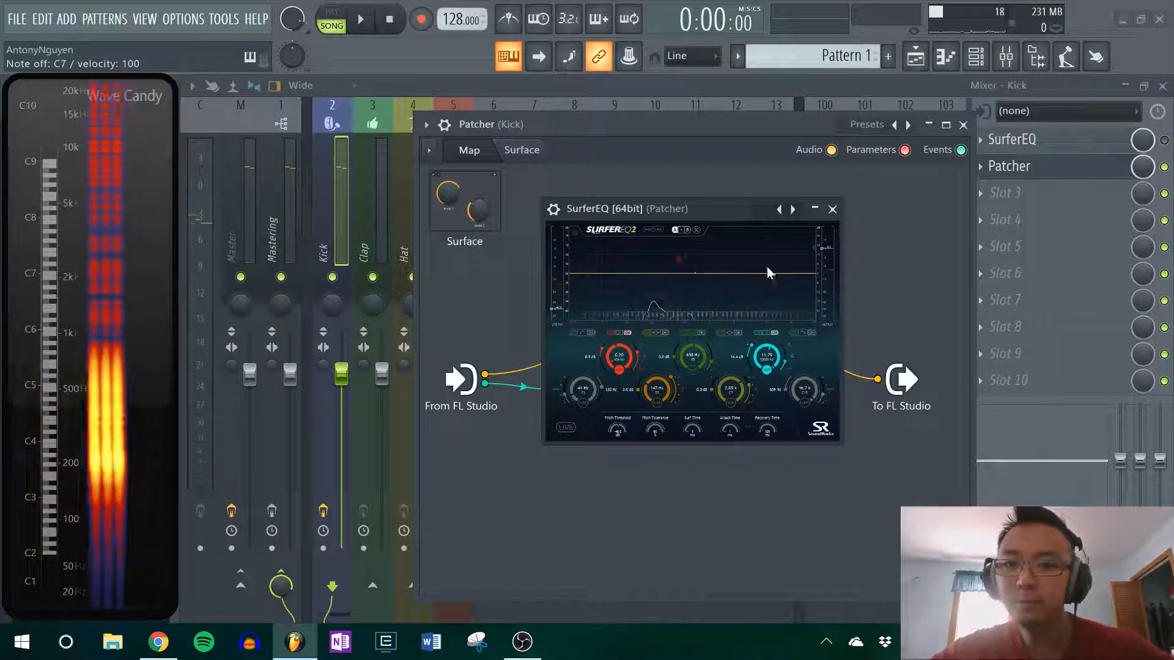
pyautogui.click(831, 210)
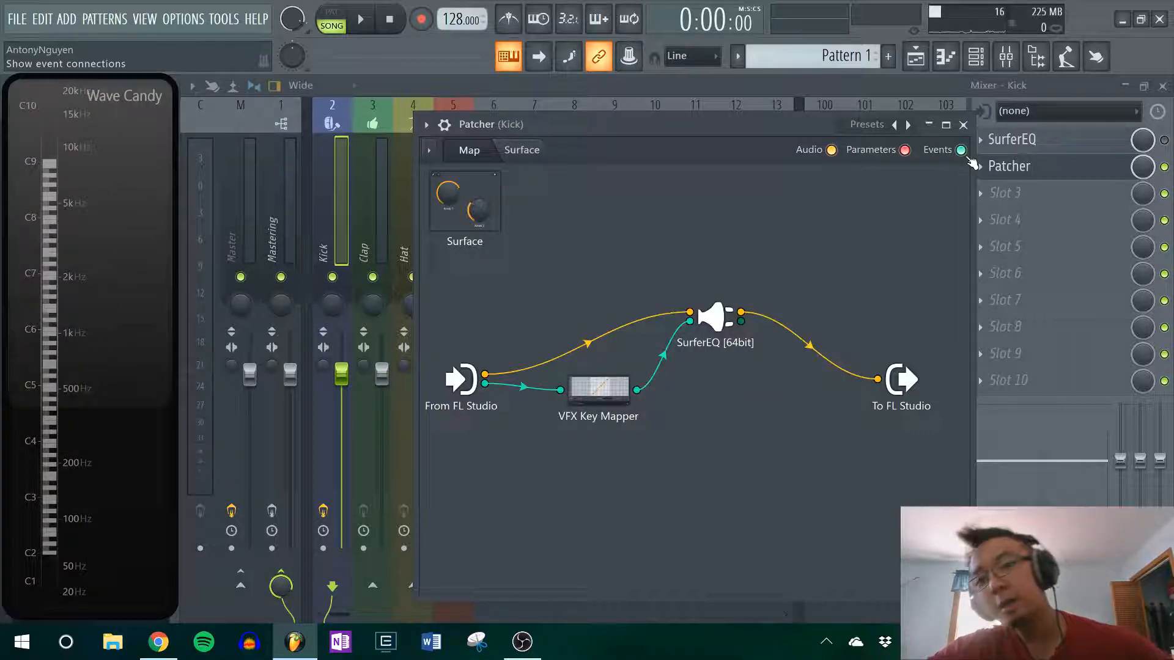
pyautogui.click(963, 126)
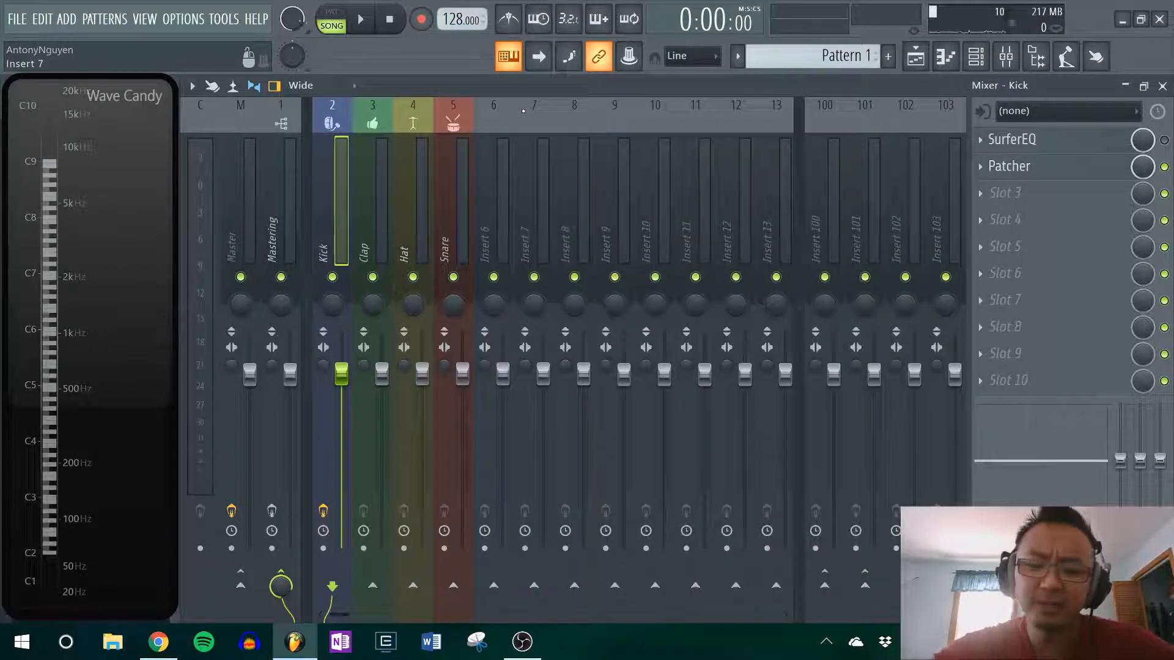
# Add a Patcher instrument channel to the channel rack, close its window, and delete the channel.
pyautogui.press('F6')
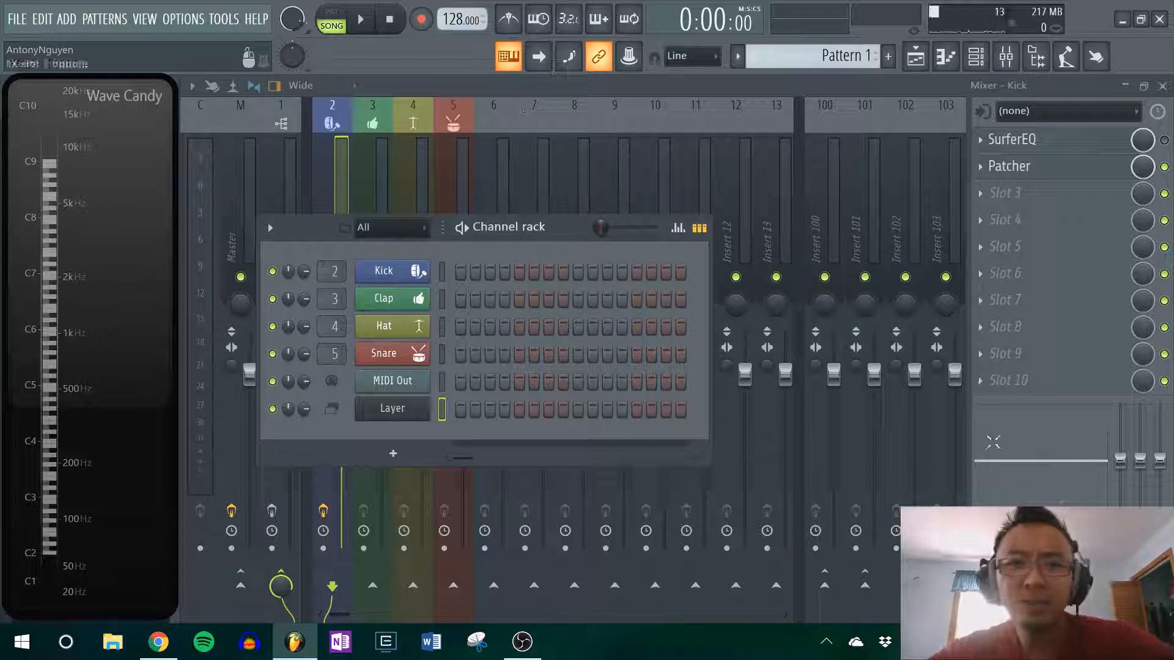
pyautogui.click(393, 453)
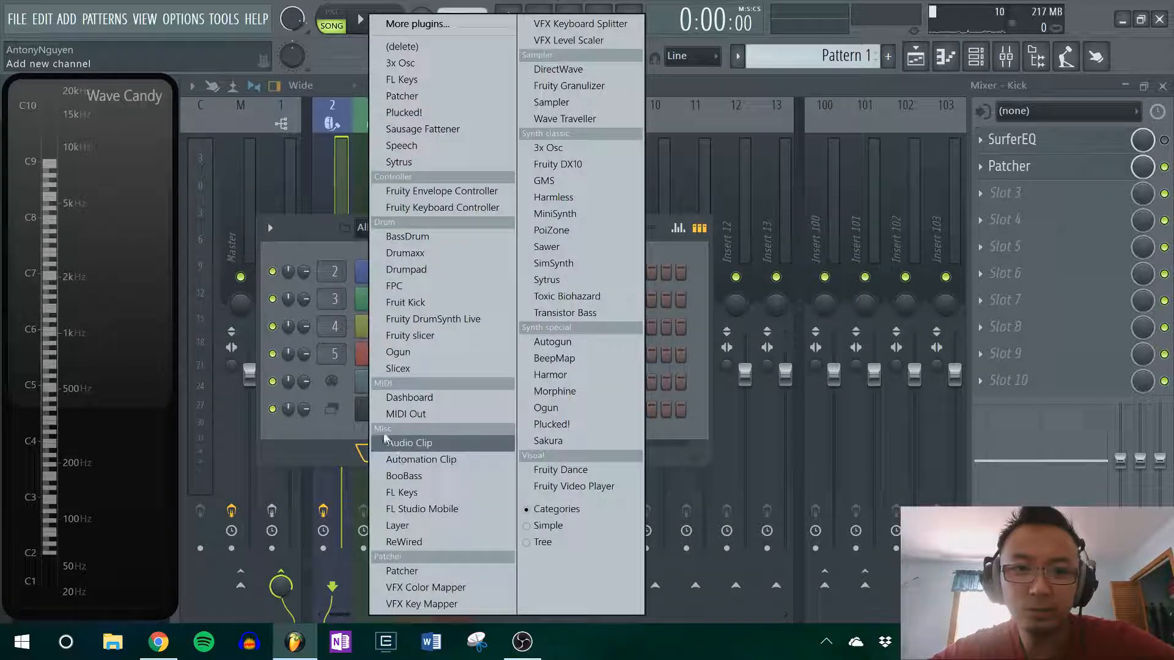
pyautogui.click(401, 96)
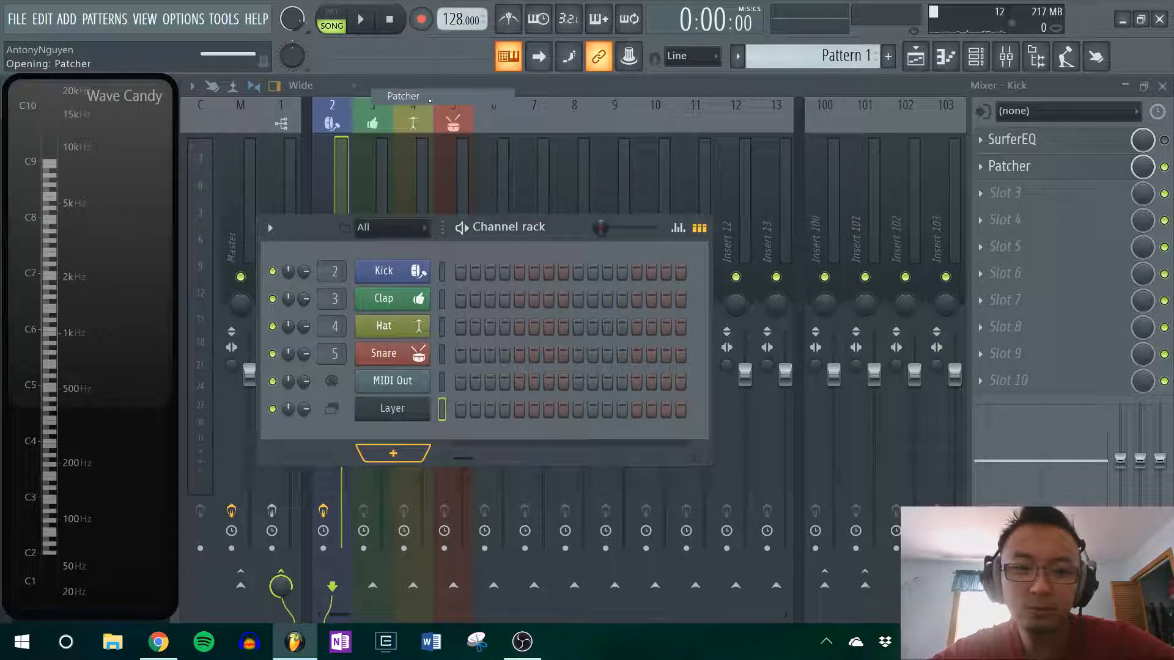
pyautogui.click(801, 190)
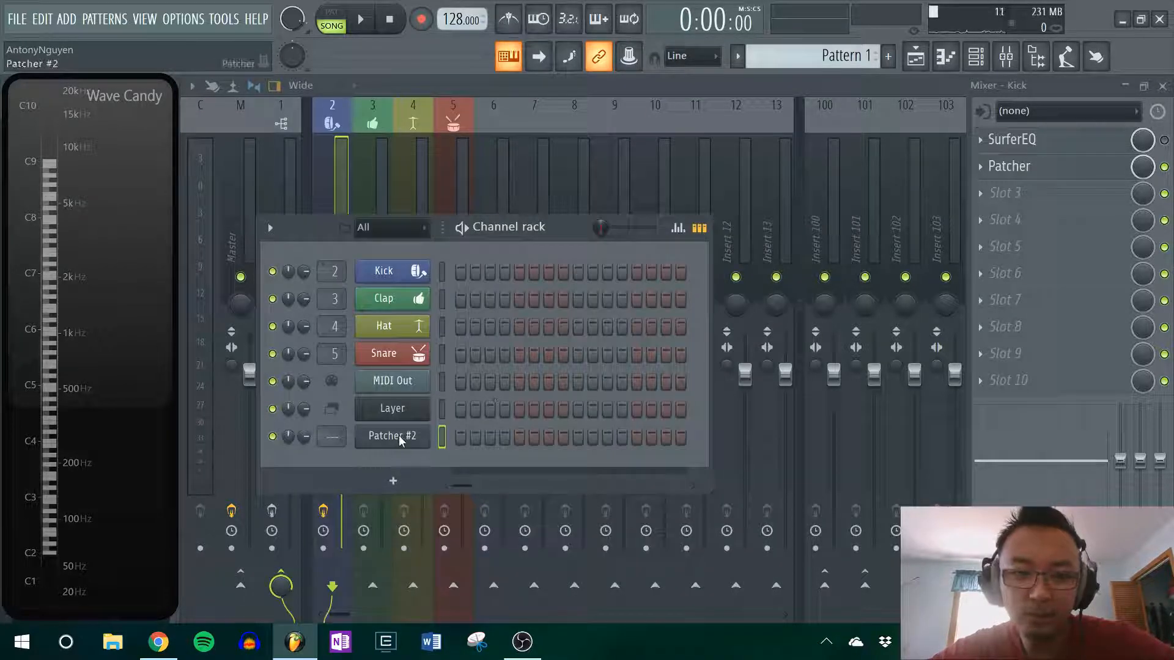
pyautogui.rightClick(404, 436)
pyautogui.click(488, 581)
pyautogui.click(671, 369)
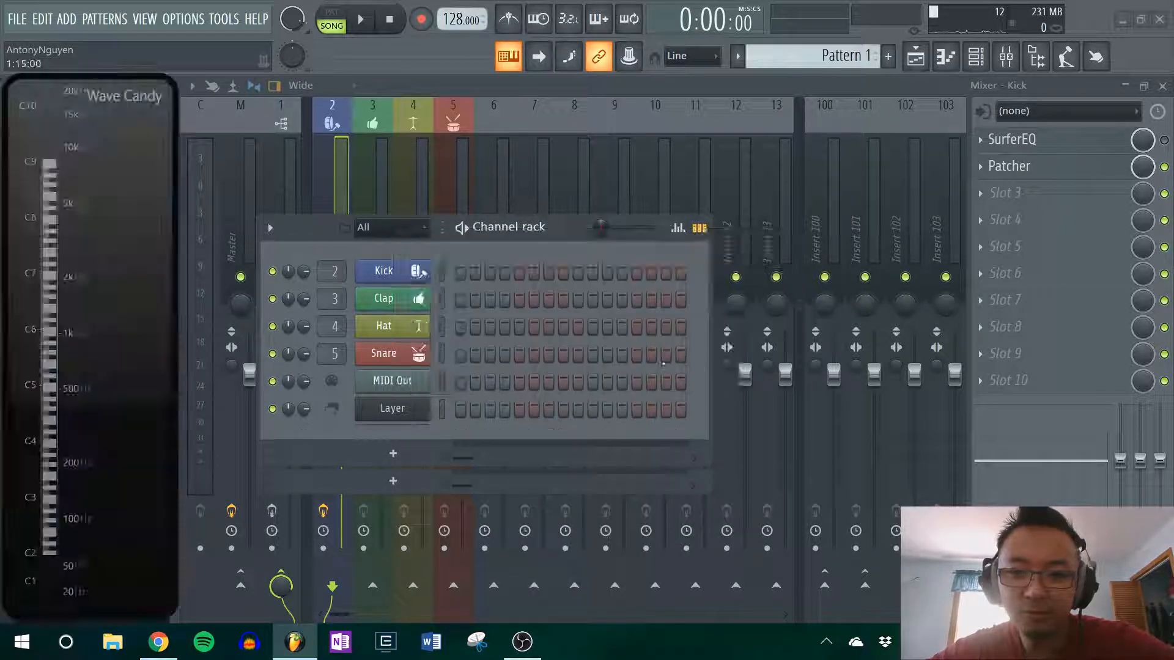
# Add a second Patcher to effect slot 3 of the Kick track and load its Key-tracking EQ preset.
pyautogui.click(984, 198)
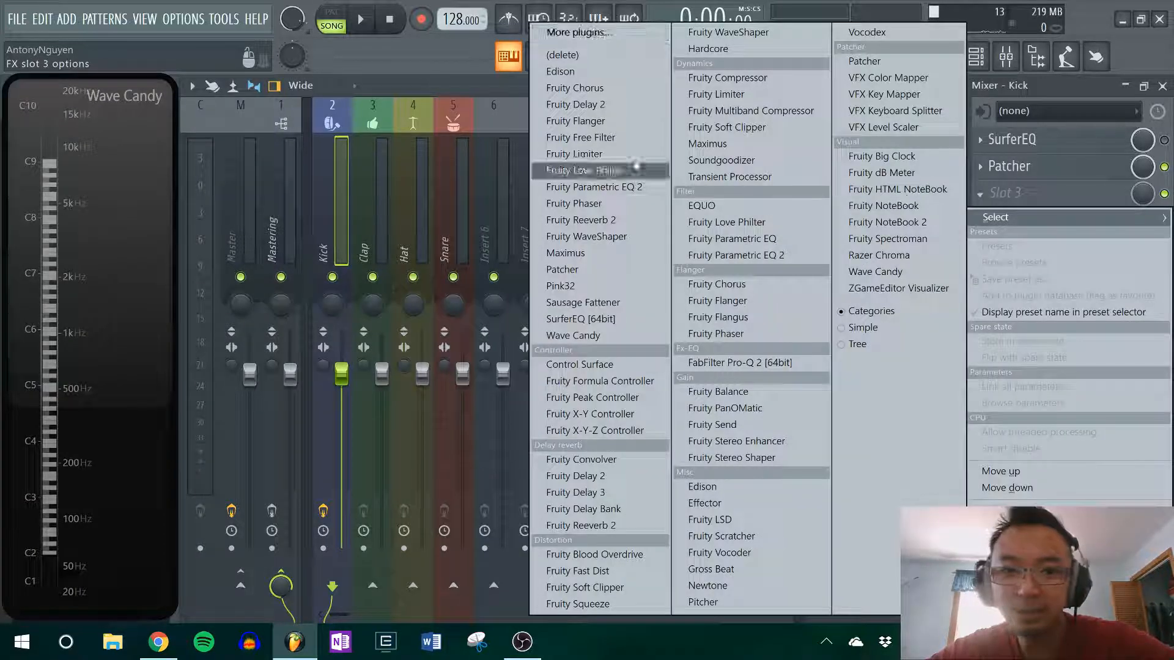
pyautogui.click(559, 267)
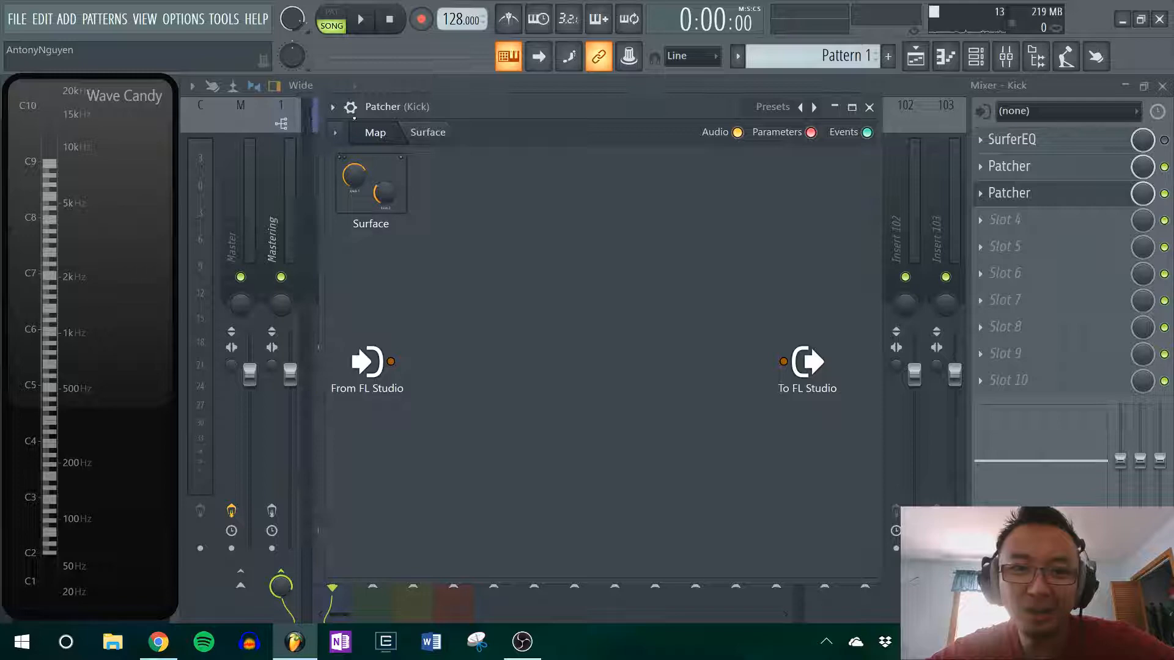
pyautogui.click(333, 107)
pyautogui.moveTo(395, 160)
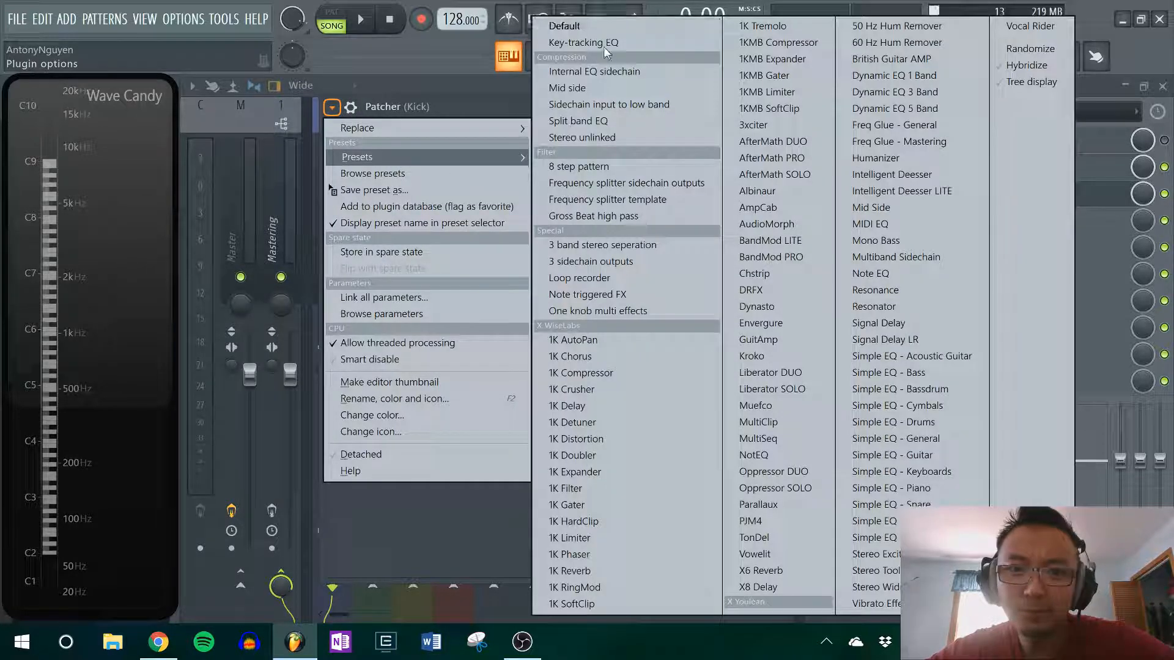
pyautogui.click(583, 43)
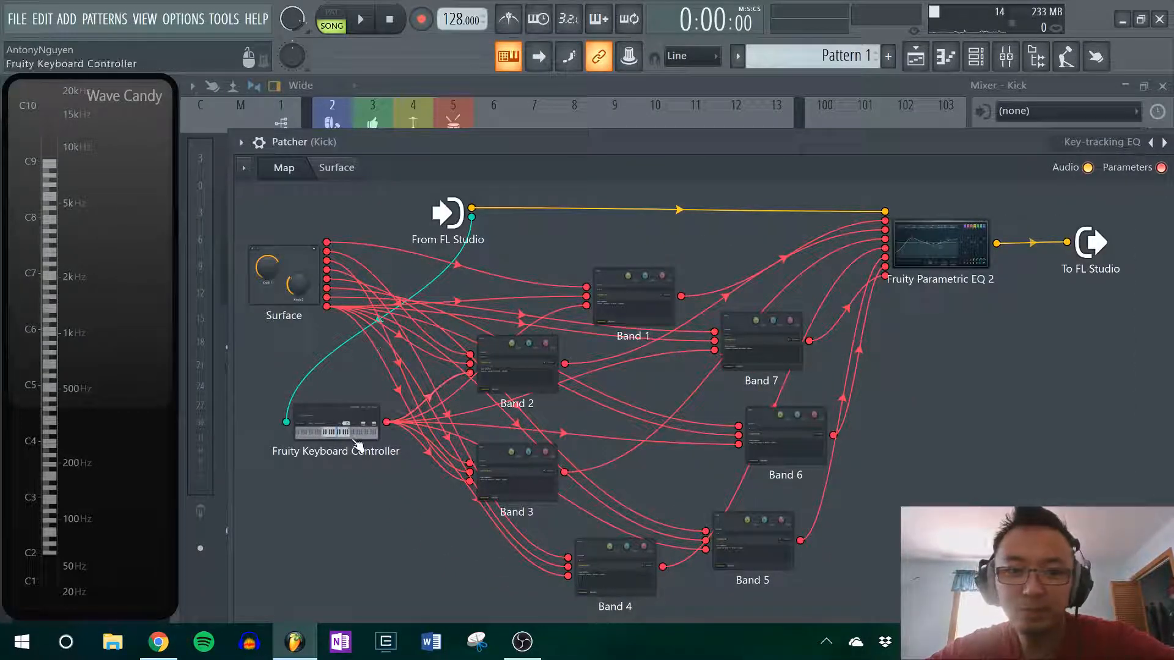
# Examine the preset's Fruity Keyboard Controller key range and its Surface band sliders, and return to the map.
pyautogui.doubleClick(350, 435)
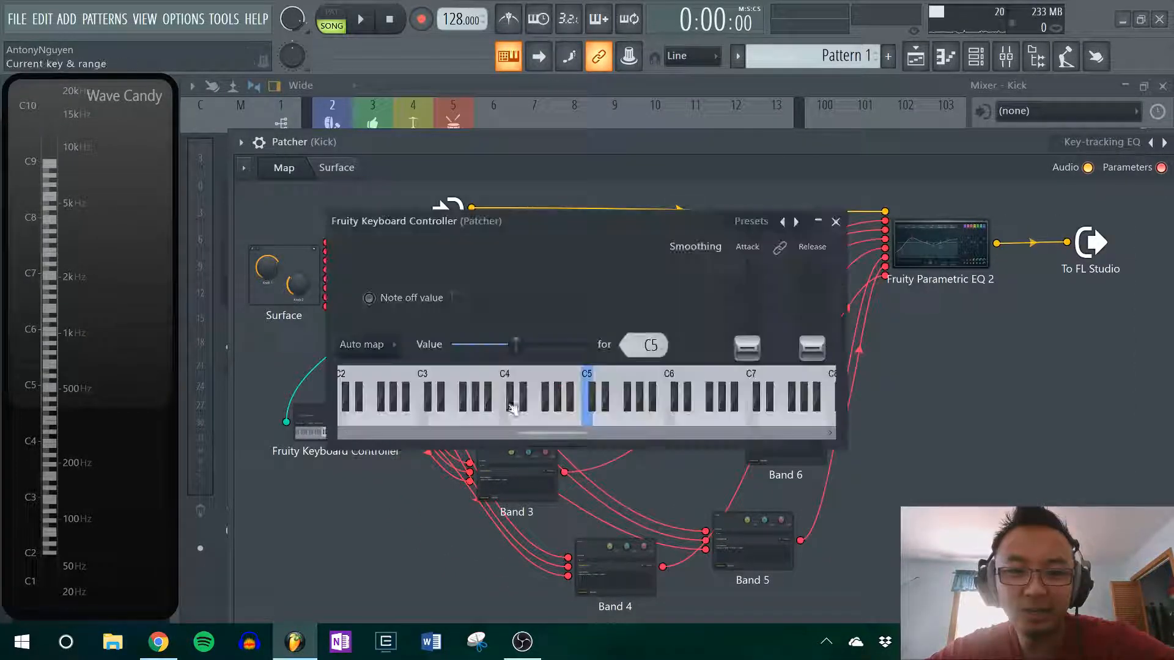
pyautogui.moveTo(560, 432); pyautogui.dragTo(526, 432)
pyautogui.click(836, 222)
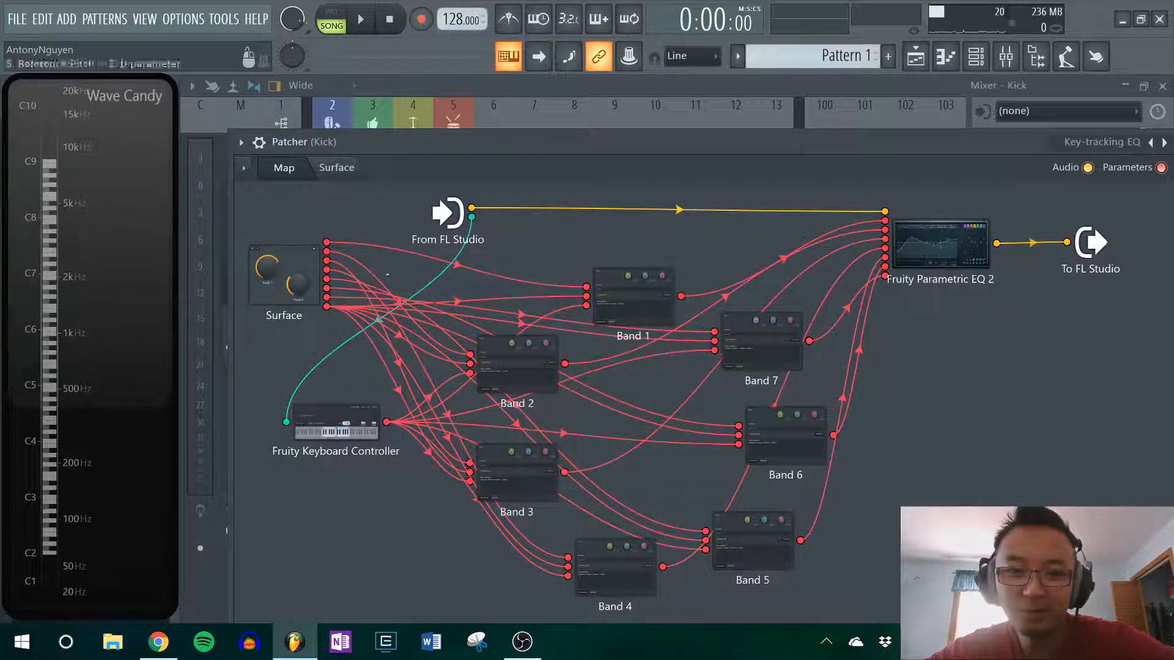
pyautogui.click(344, 171)
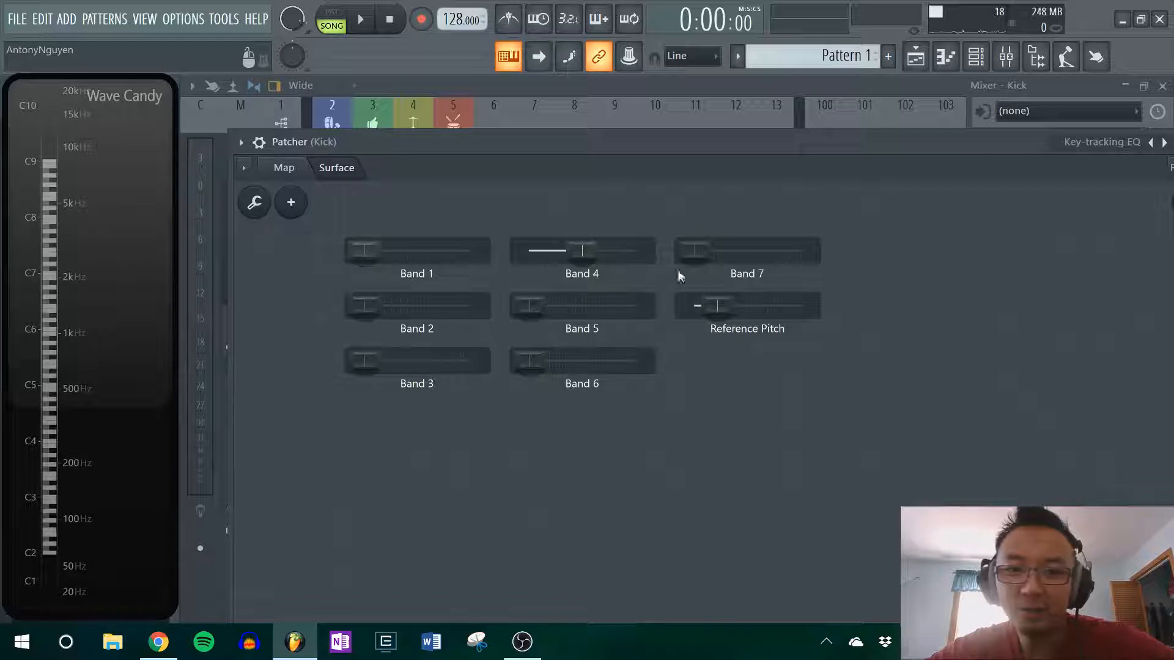
pyautogui.click(298, 173)
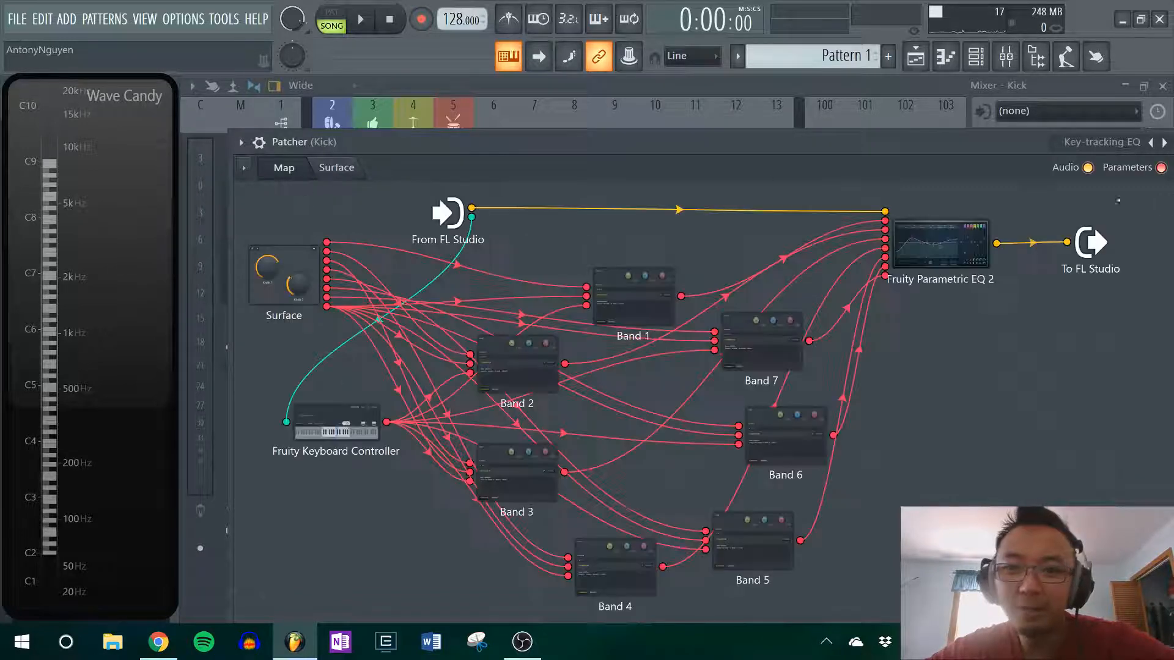
# Close the Key-tracking EQ Patcher window and delete that Patcher from slot 3 of the Kick track.
pyautogui.moveTo(1021, 144); pyautogui.dragTo(911, 158)
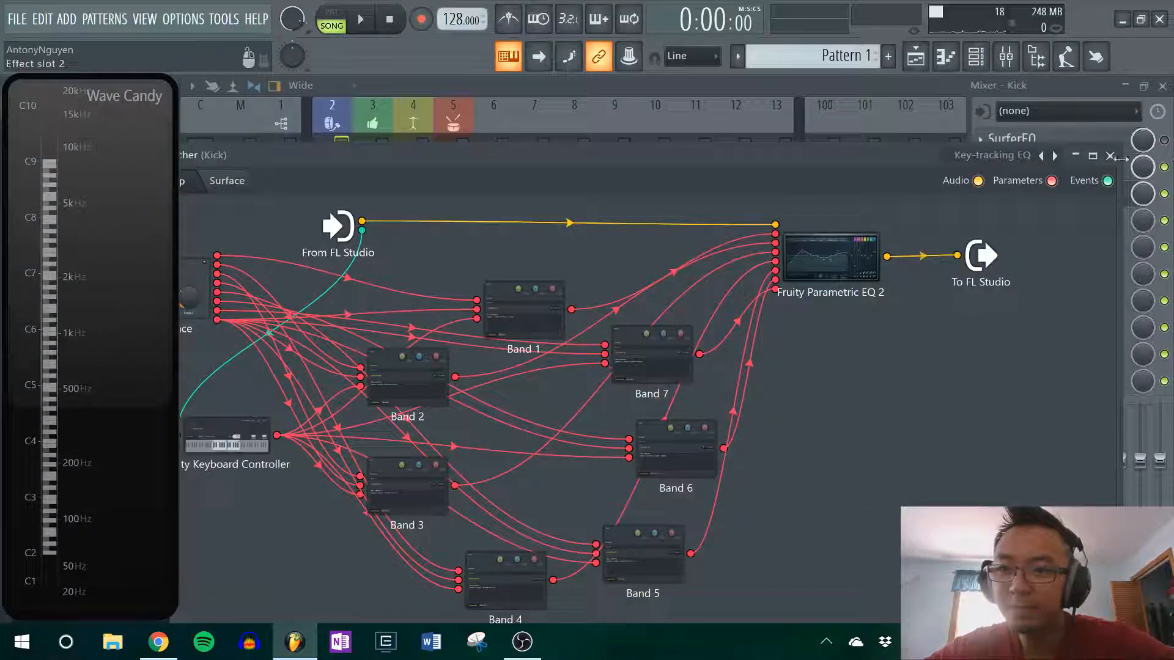
pyautogui.click(1111, 157)
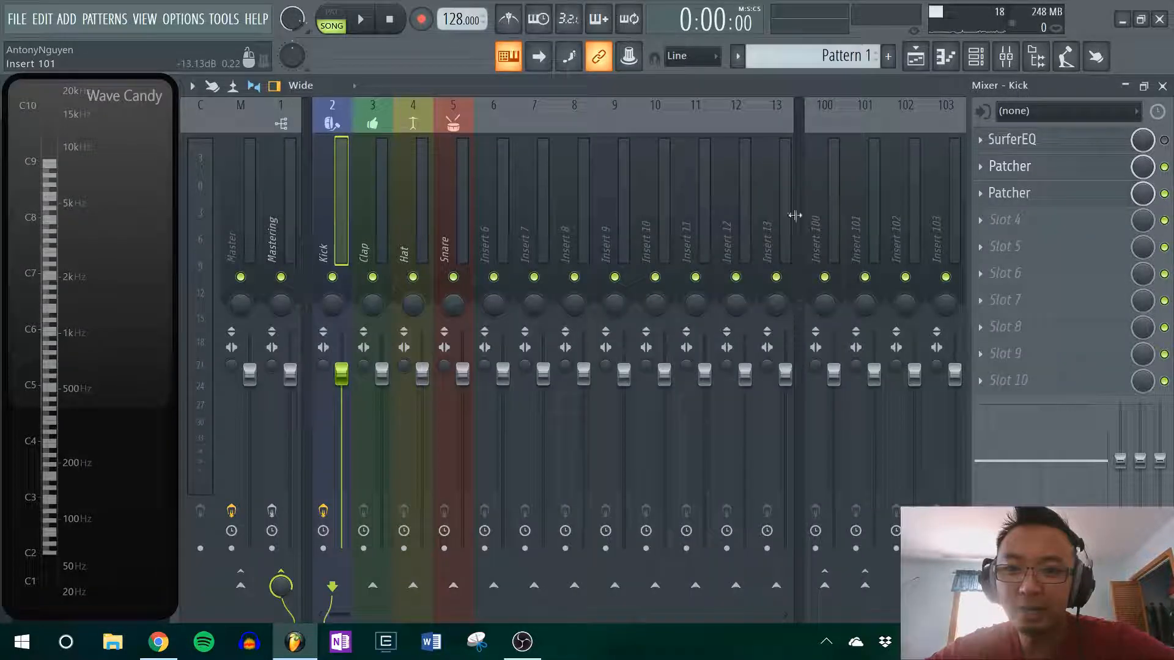
pyautogui.click(991, 193)
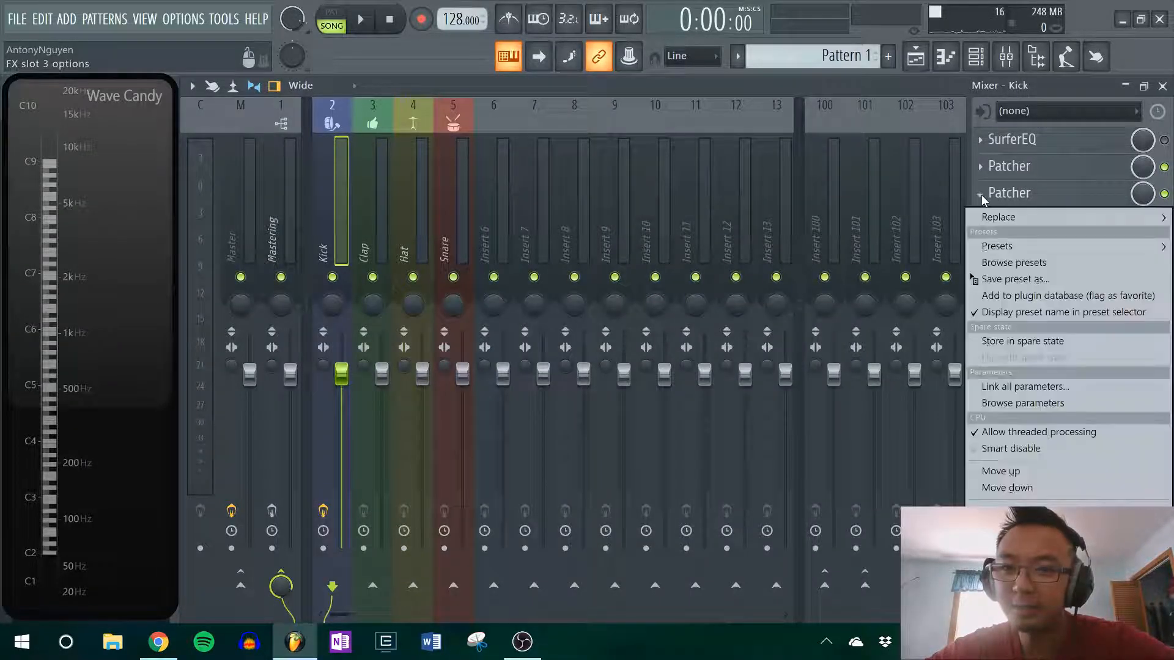
pyautogui.moveTo(1000, 217)
pyautogui.click(562, 55)
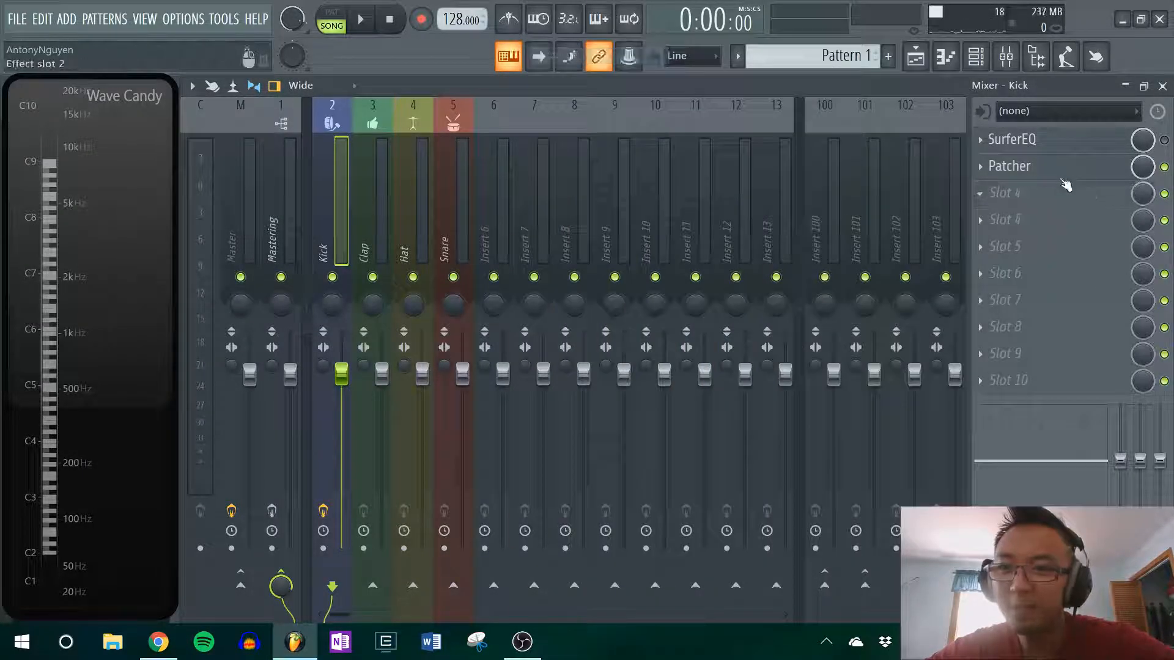
# View SurferEQ on the Kick track, close its window, and switch to OBS.
pyautogui.click(1021, 141)
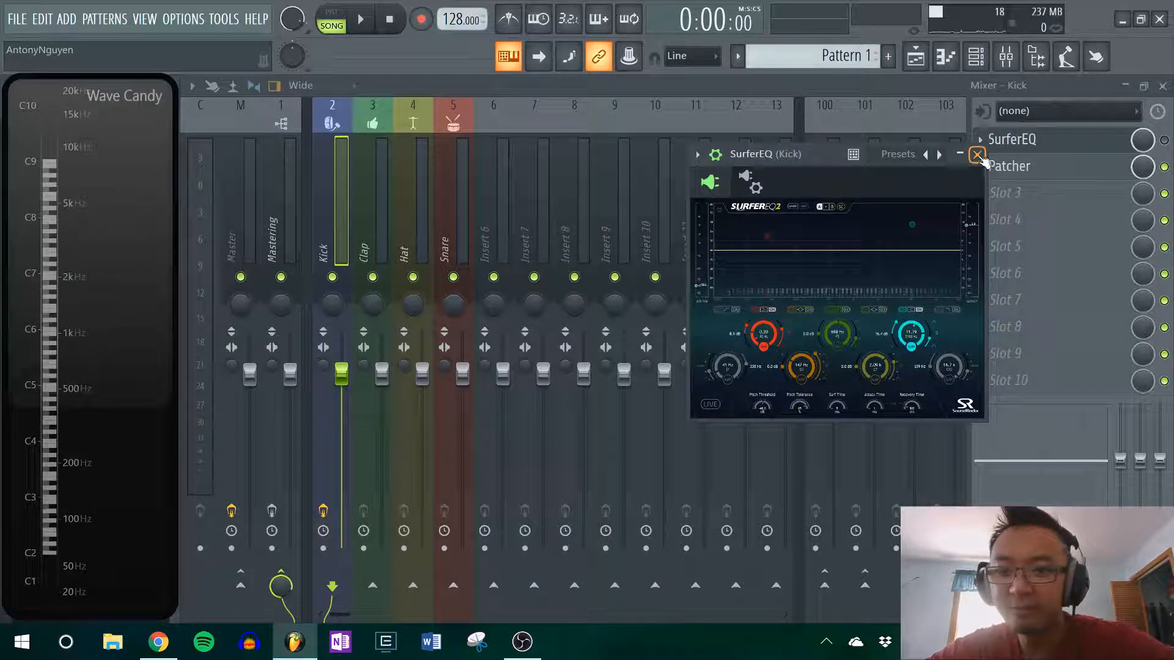
pyautogui.click(978, 155)
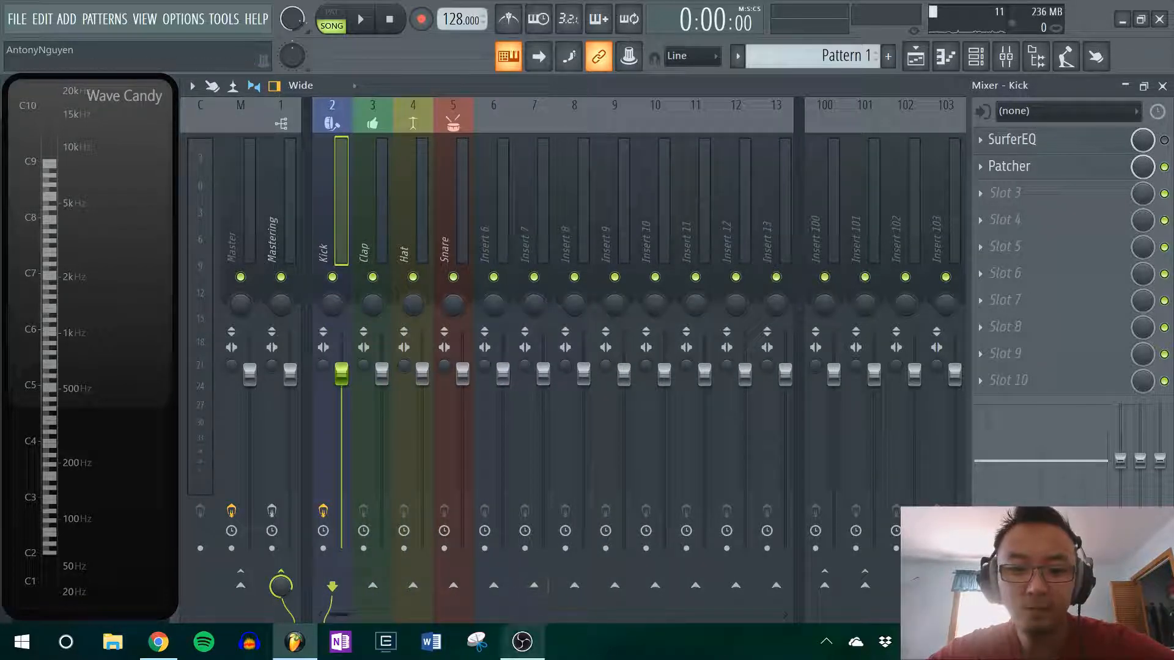
pyautogui.click(517, 654)
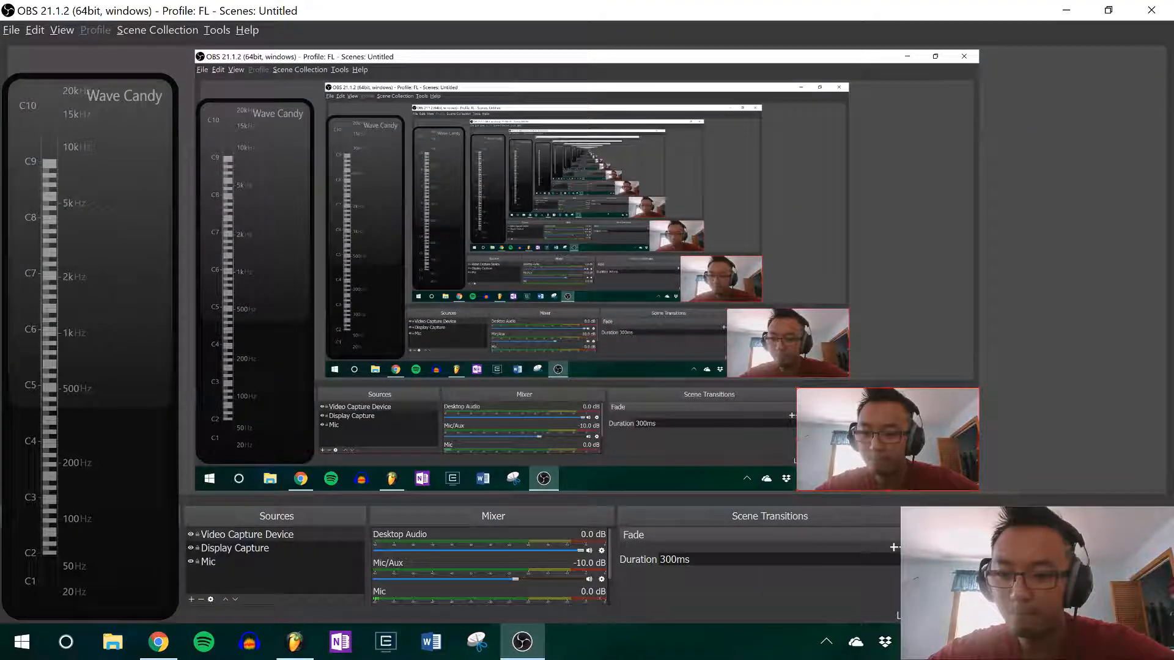